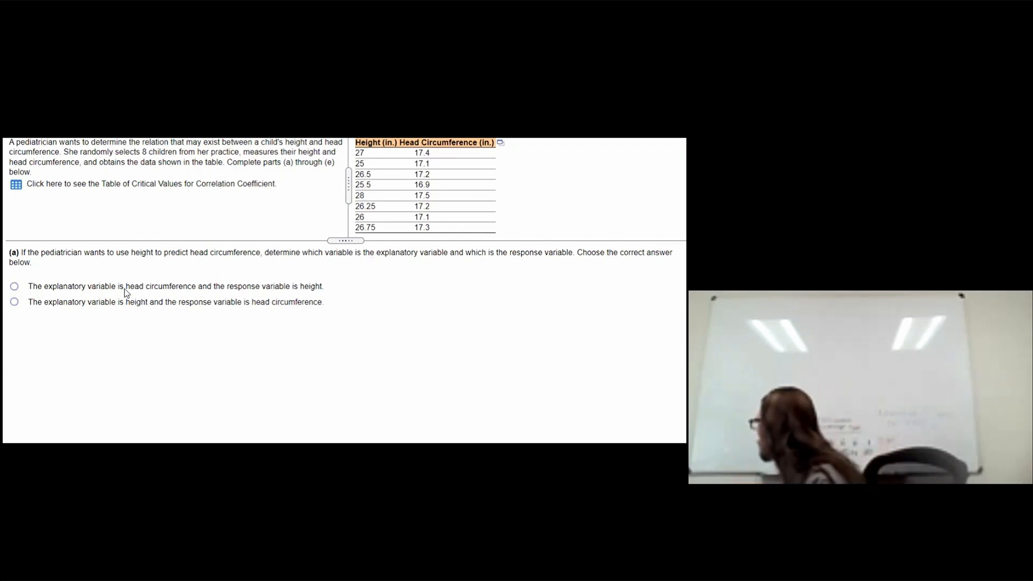
Step: Answer part (a): height is the explanatory variable and head circumference the response variable
click(14, 287)
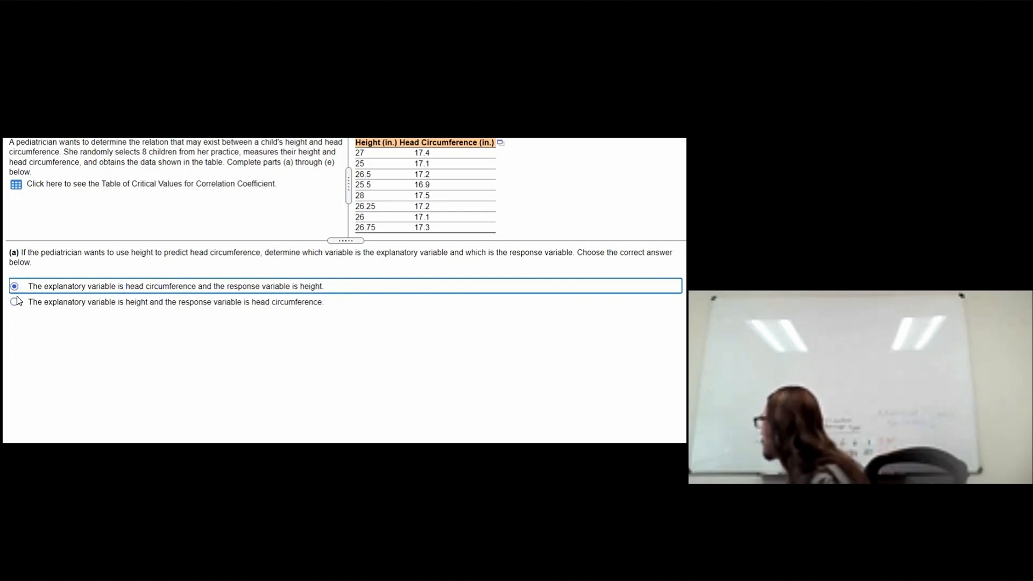
click(150, 307)
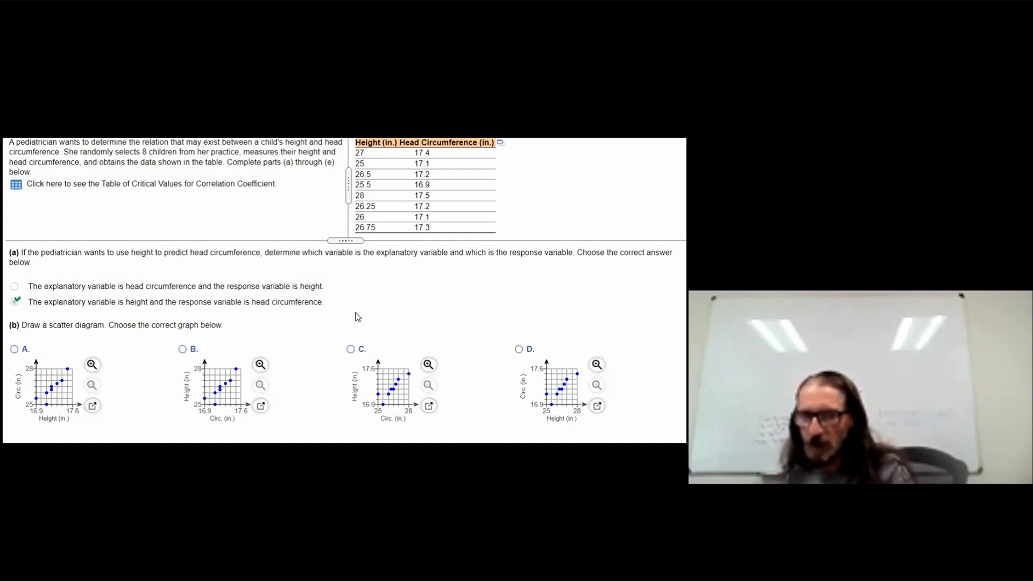
Step: Open the height and head circumference data table in StatCrunch and maximize its window
click(501, 144)
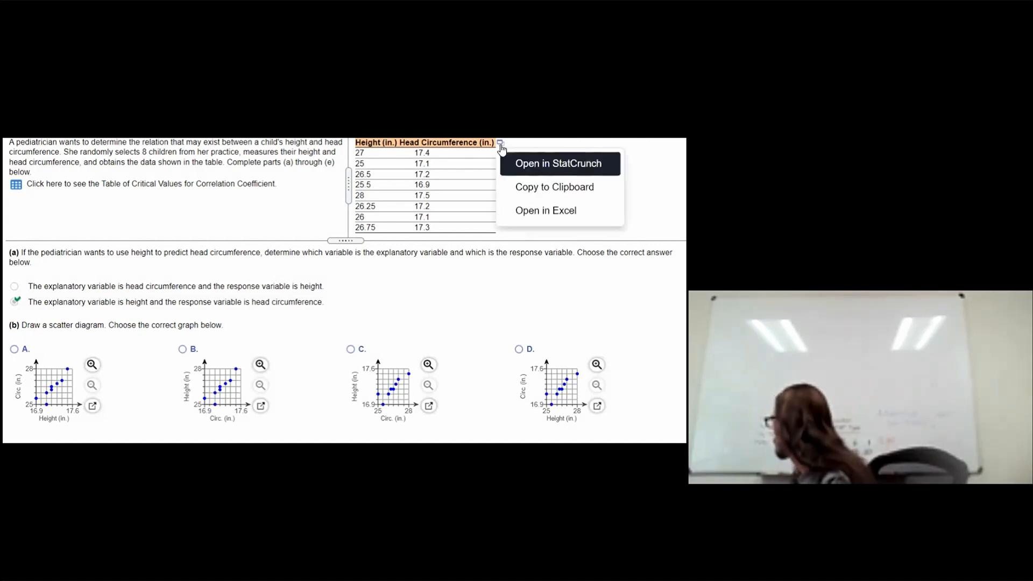
click(527, 169)
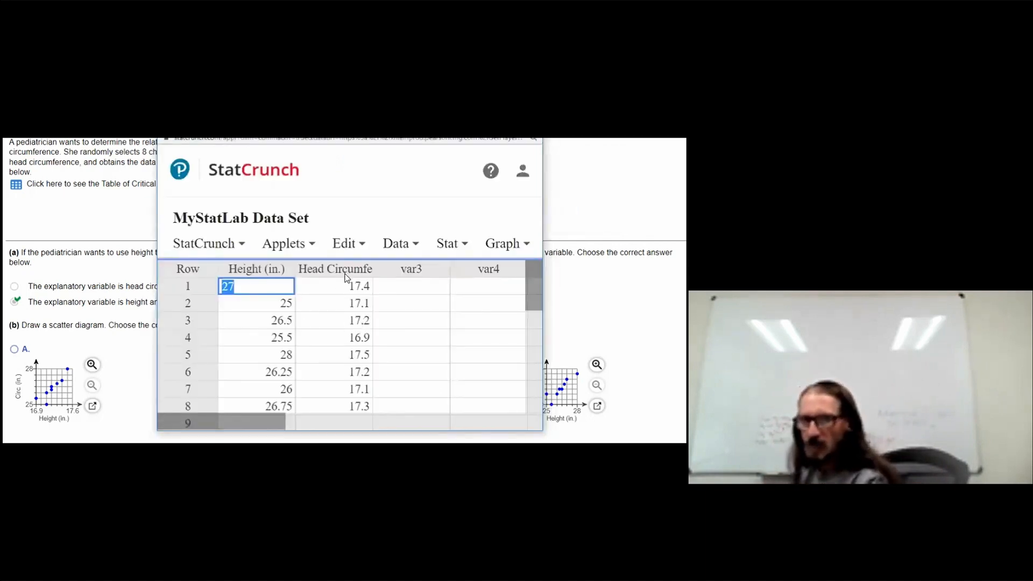
click(430, 235)
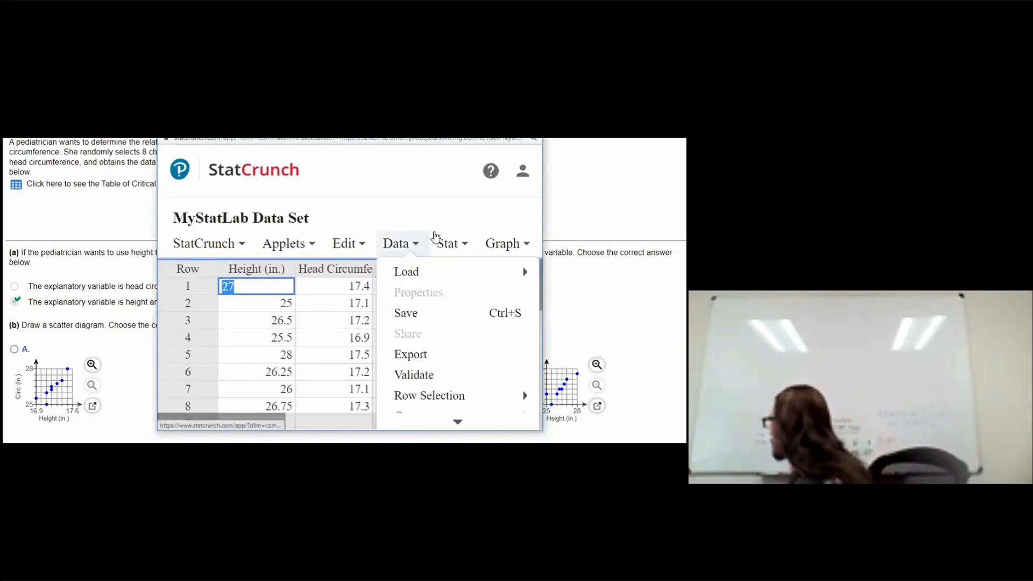
click(436, 237)
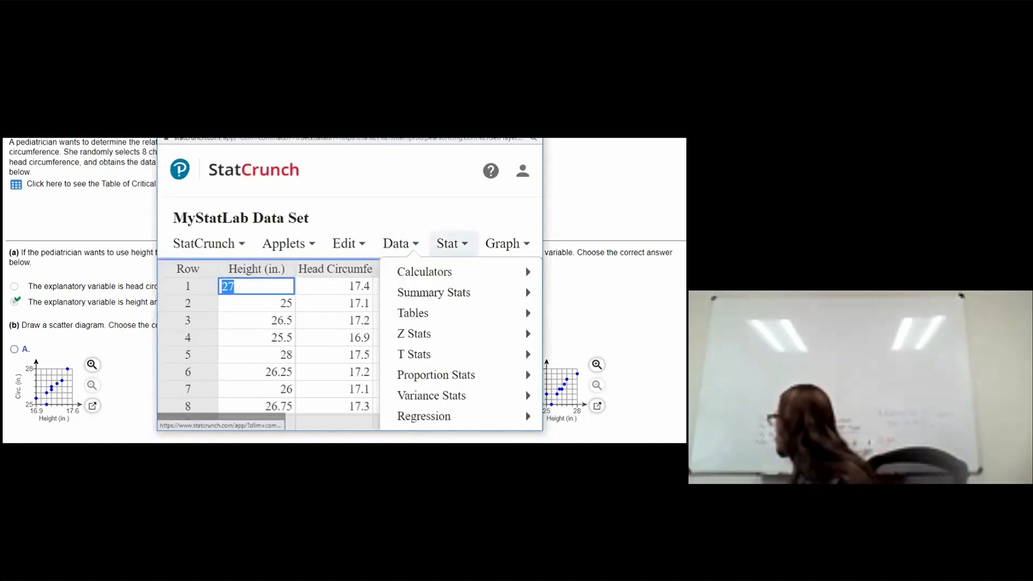
click(505, 125)
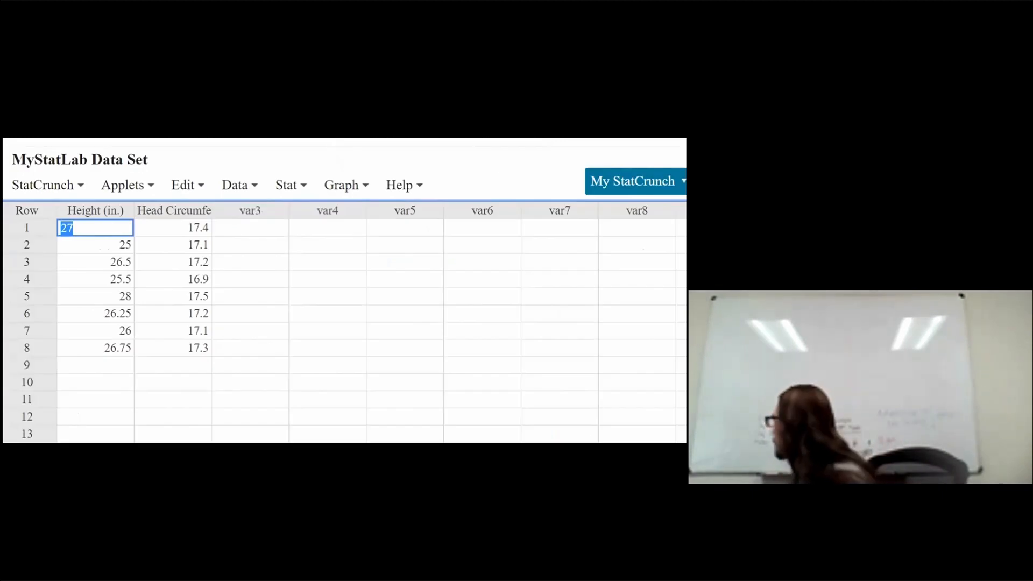
Step: Create a scatter plot with Height (in.) as the X variable and Head Circumference (in.) as the Y variable
click(348, 185)
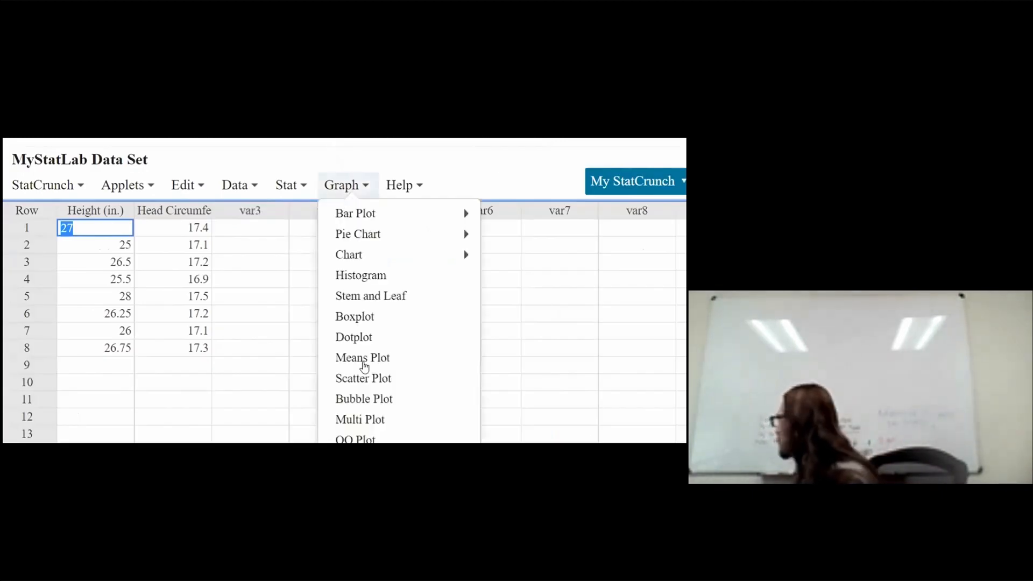
click(370, 377)
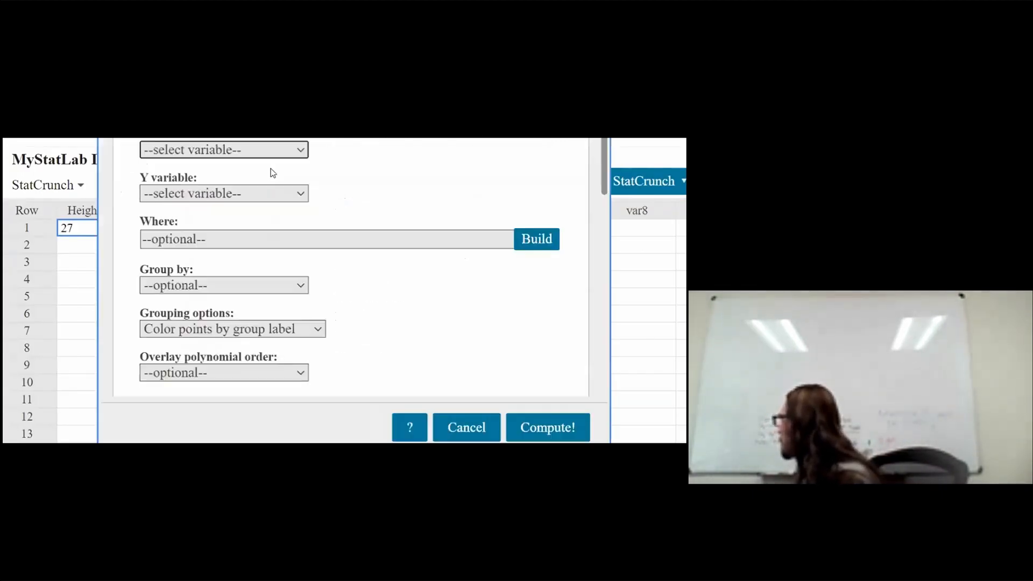
click(258, 152)
click(250, 202)
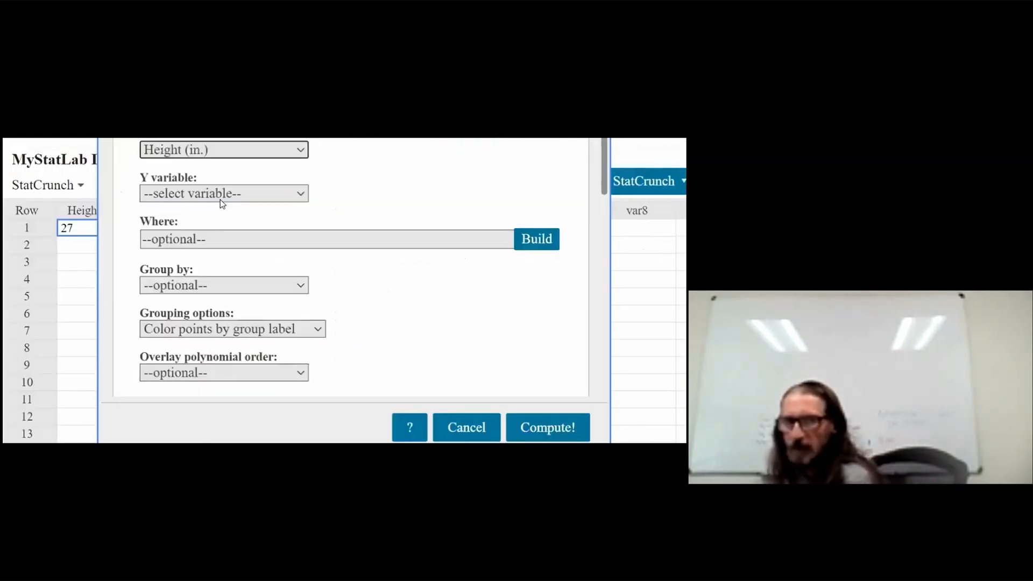
click(219, 195)
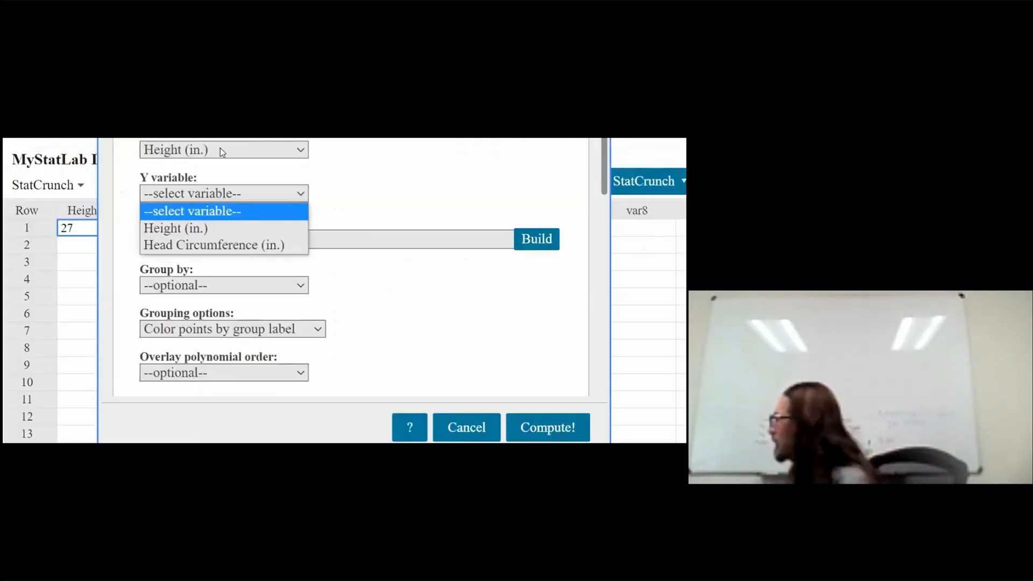
click(247, 243)
scroll(381, 291, down, 4)
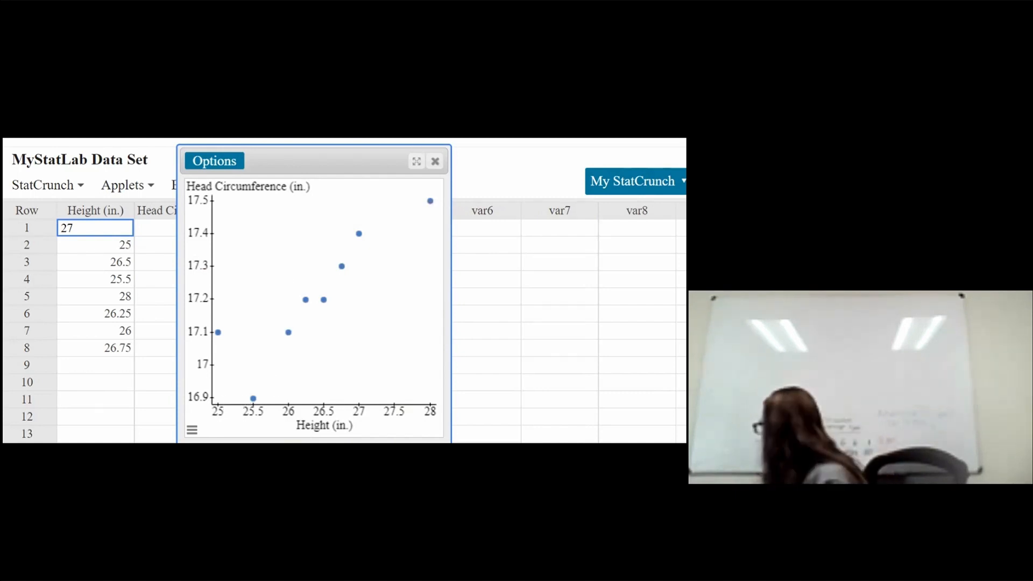
mouse_move(225, 490)
click(225, 431)
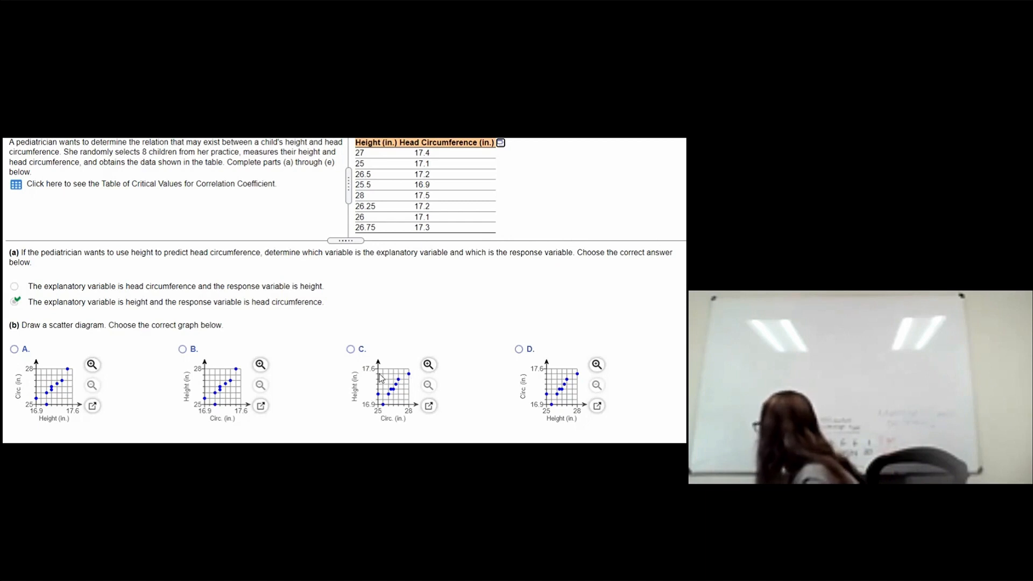
Step: Try scatter diagram C as the part (b) answer, check it, and dismiss the feedback
click(353, 349)
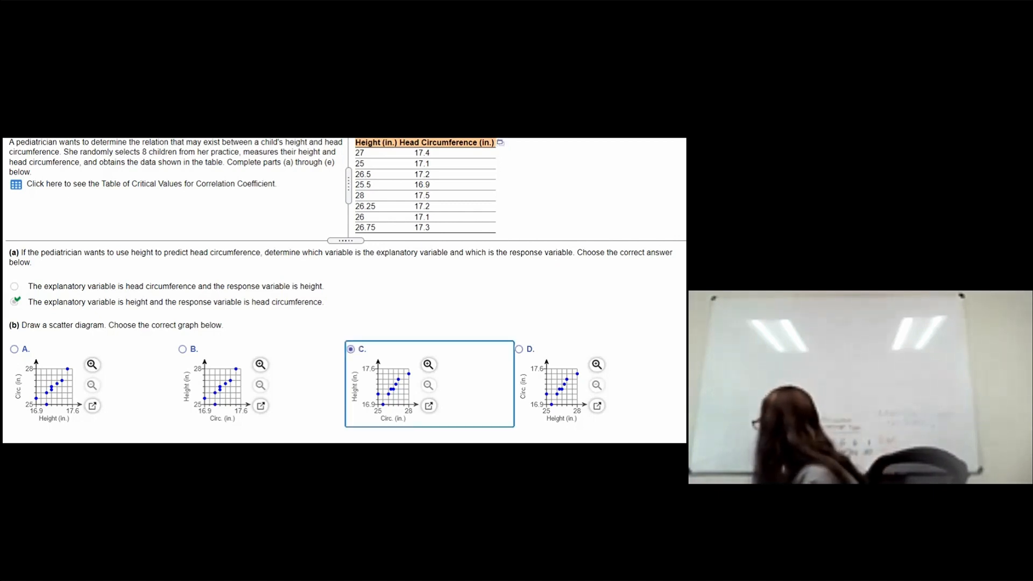
click(643, 459)
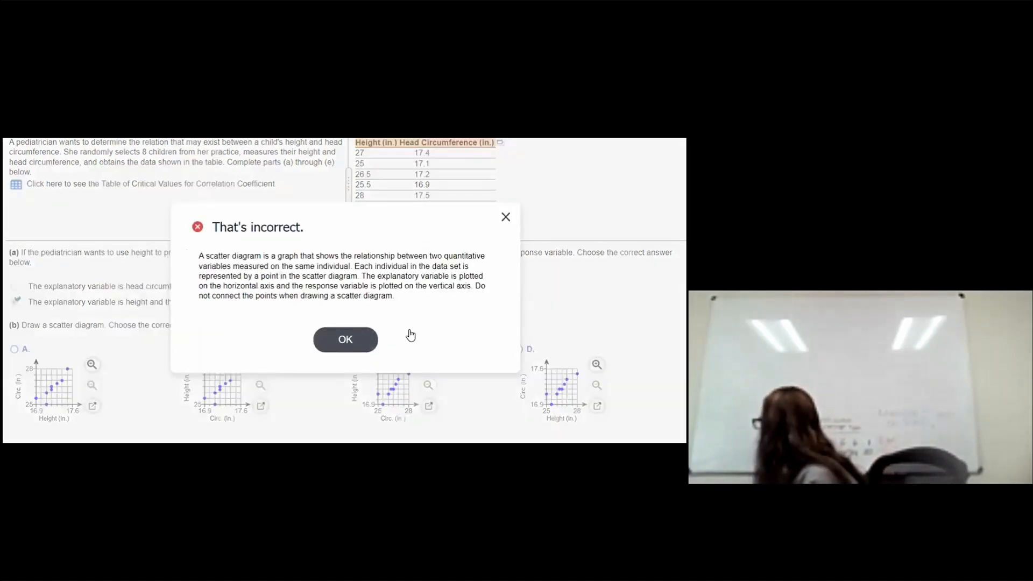
click(362, 338)
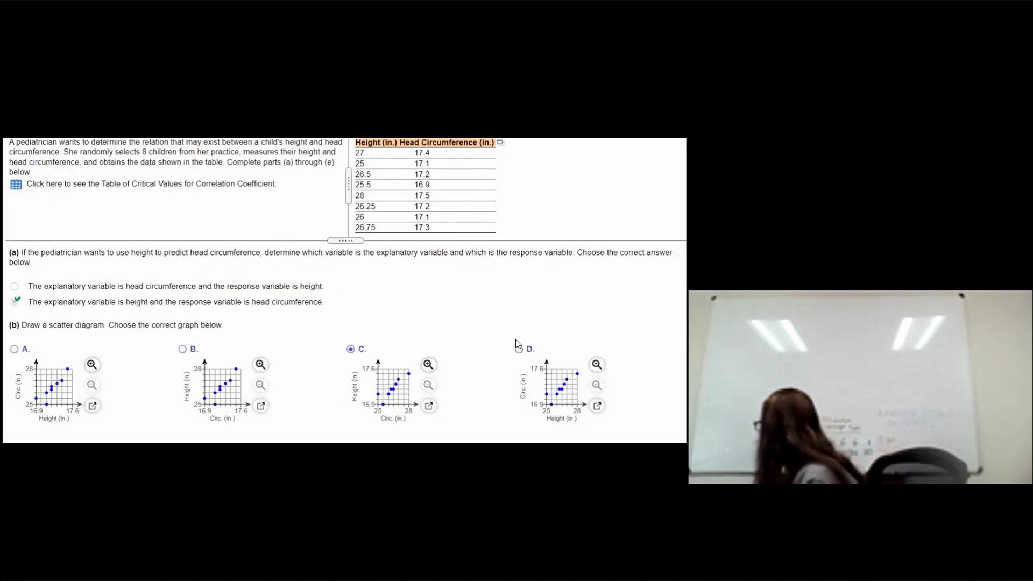
Step: Choose scatter diagram D as the part (b) answer
click(518, 350)
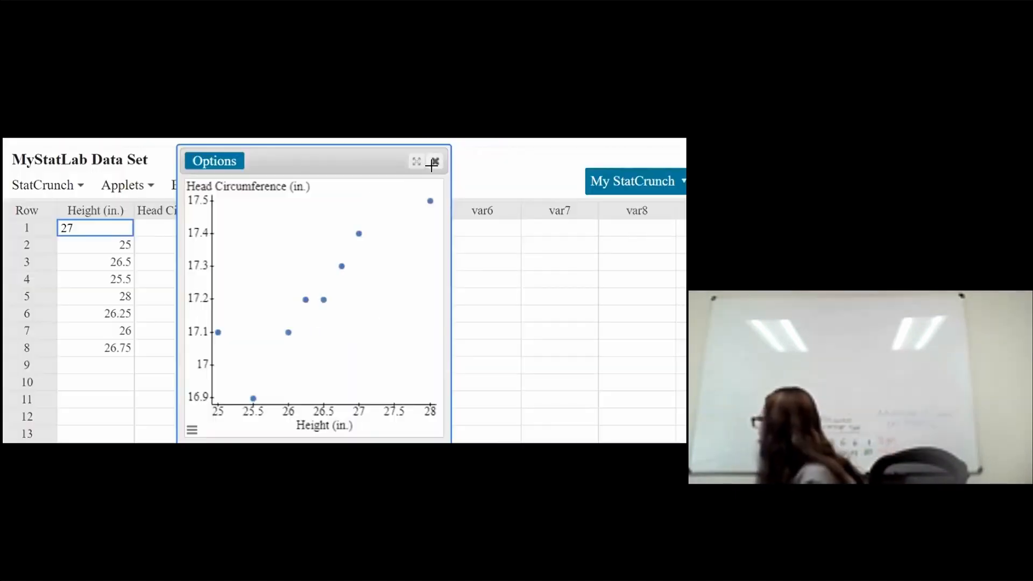
Step: Close the scatter plot and open the Simple Linear regression dialog
click(432, 165)
click(280, 187)
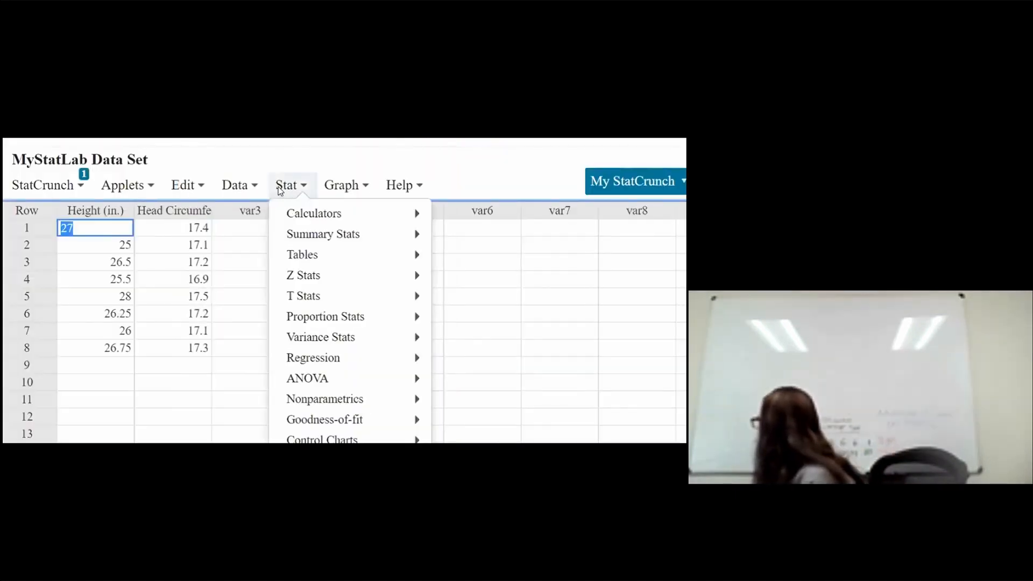
click(239, 189)
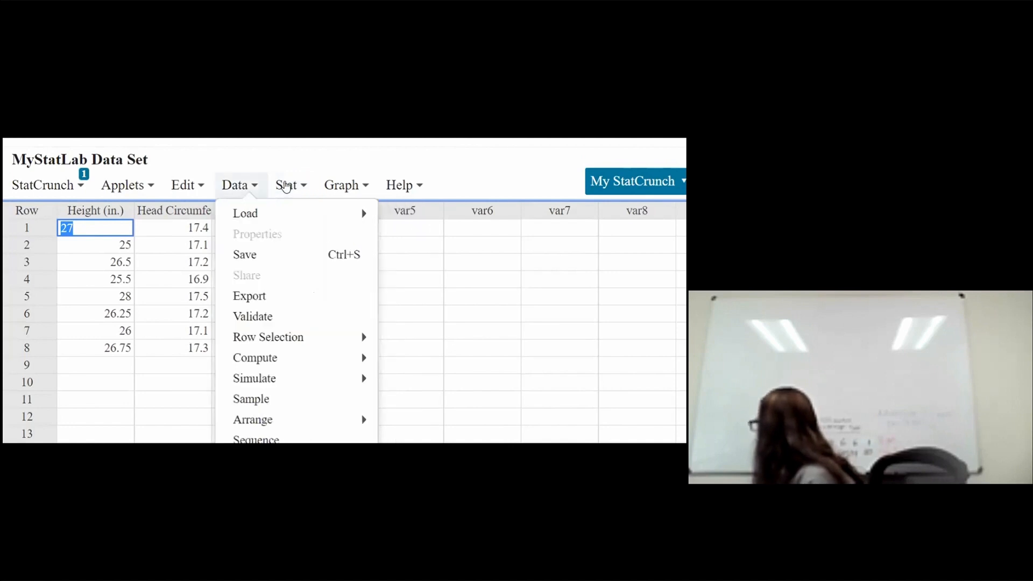
click(291, 185)
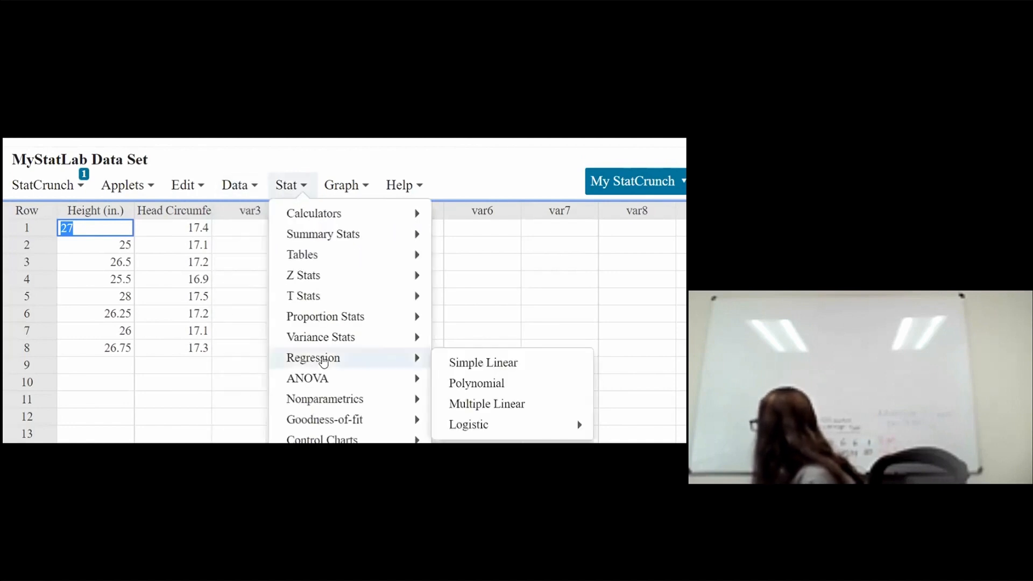
click(298, 182)
click(299, 186)
mouse_move(302, 359)
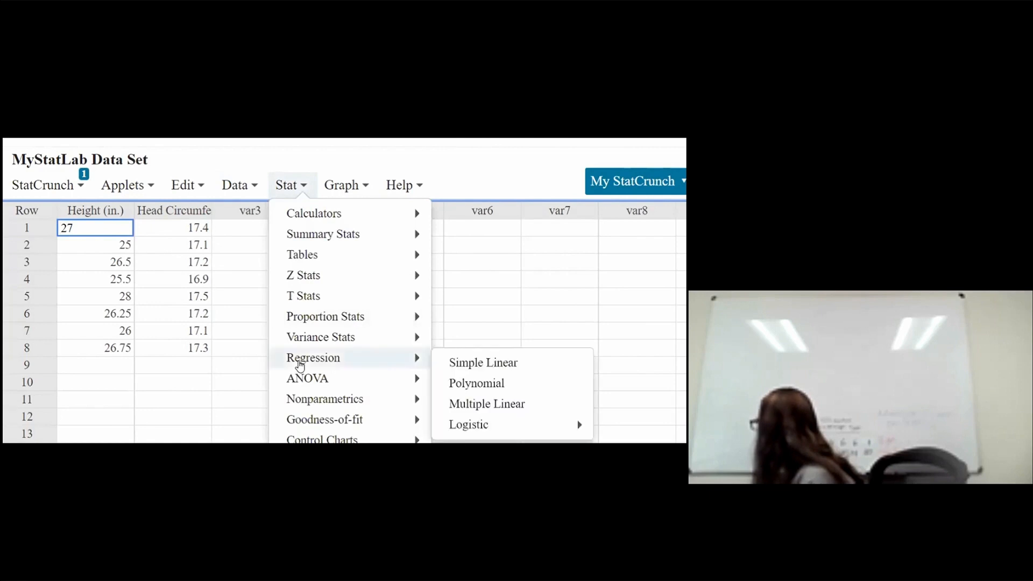
click(499, 363)
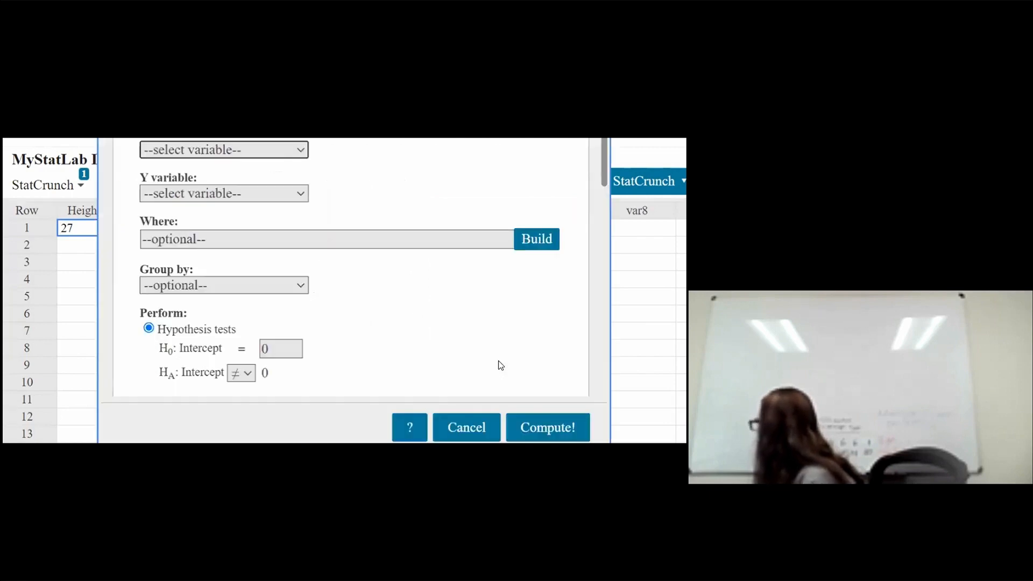
Step: Run the regression with Height (in.) as the X variable and Head Circumference (in.) as the Y variable
click(252, 149)
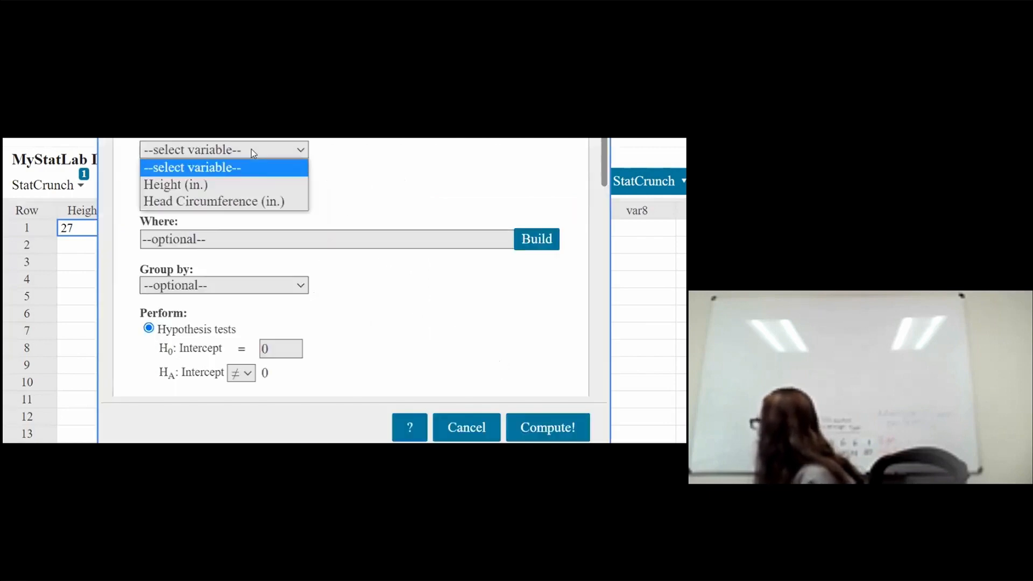
click(237, 186)
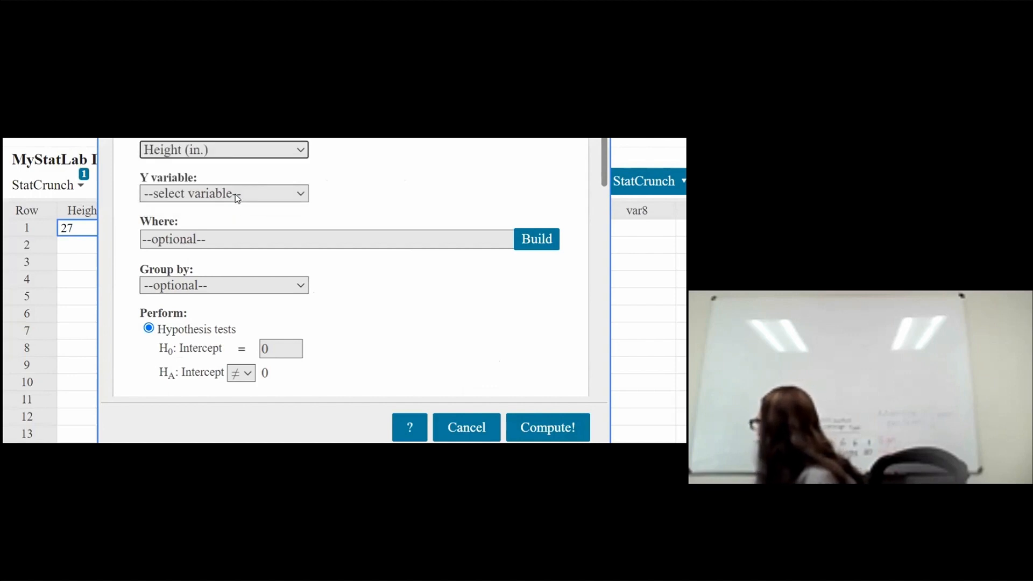
click(238, 193)
click(241, 243)
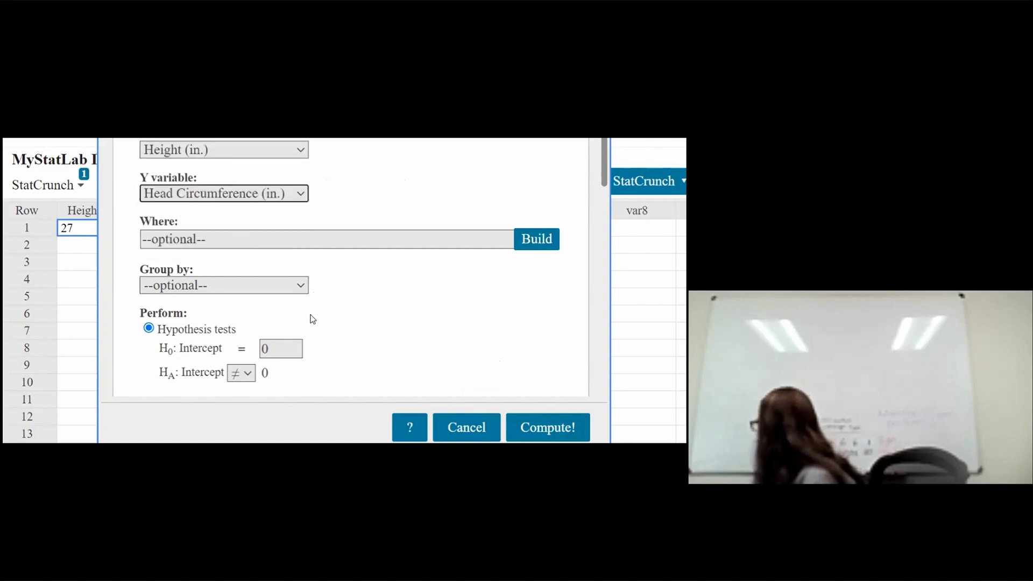
click(535, 428)
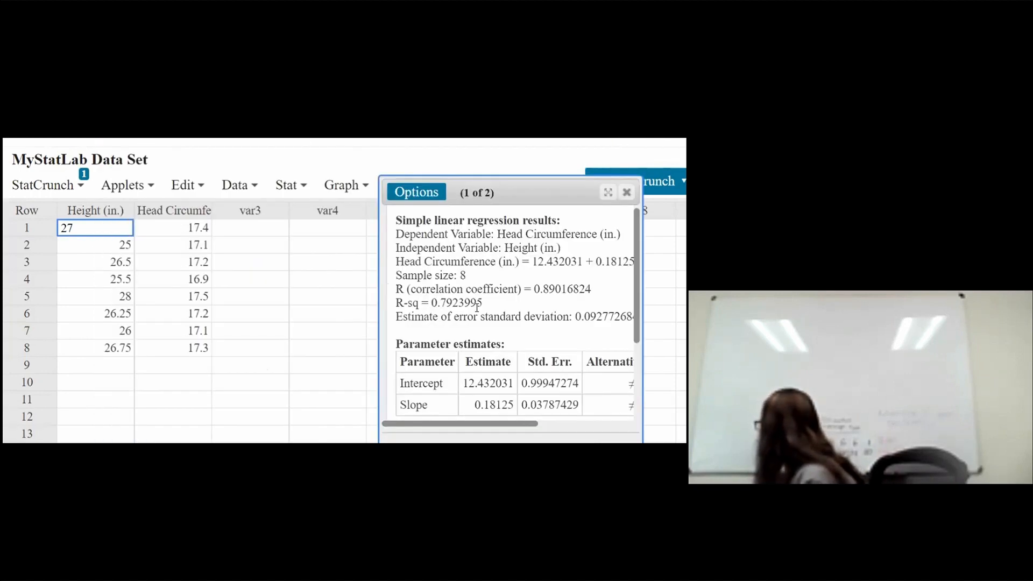
Step: Copy the R-sq value from the regression results
mouse_move(431, 303)
mouse_down()
mouse_move(477, 304)
mouse_move(431, 305)
mouse_up()
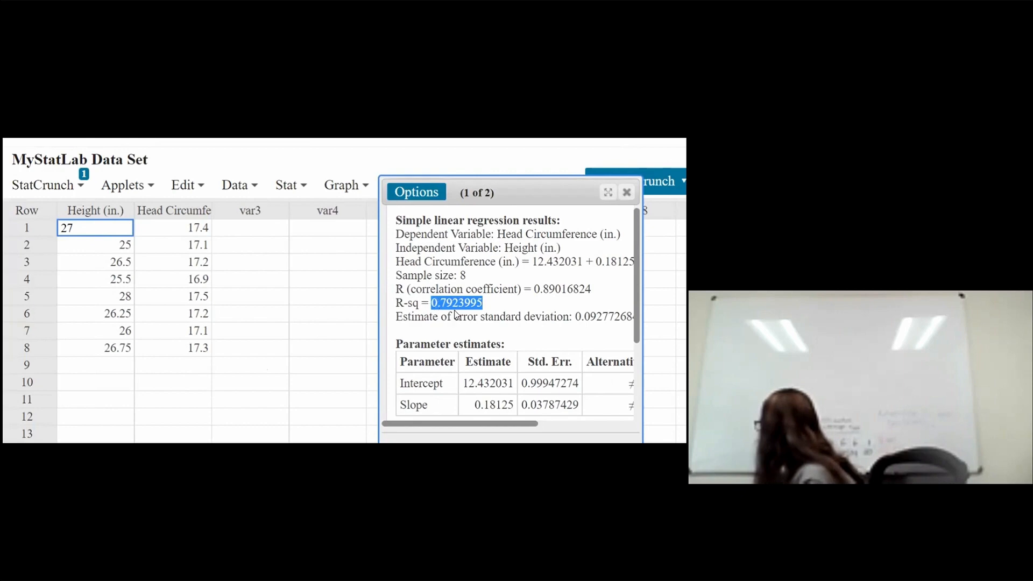
right_click(437, 304)
click(460, 311)
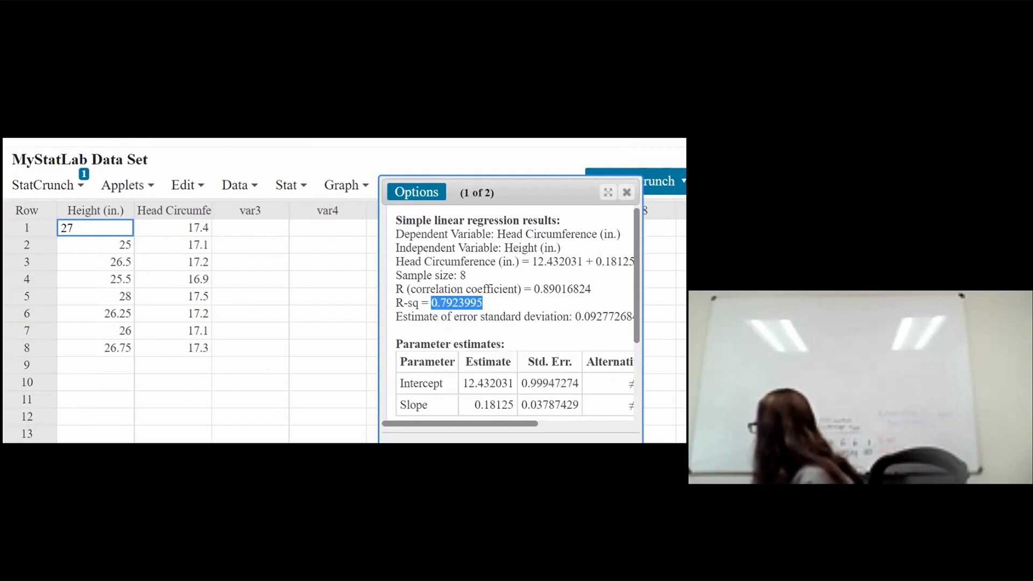
Step: Switch to the homework and paste the copied value into the part (c) r box
click(226, 451)
click(236, 414)
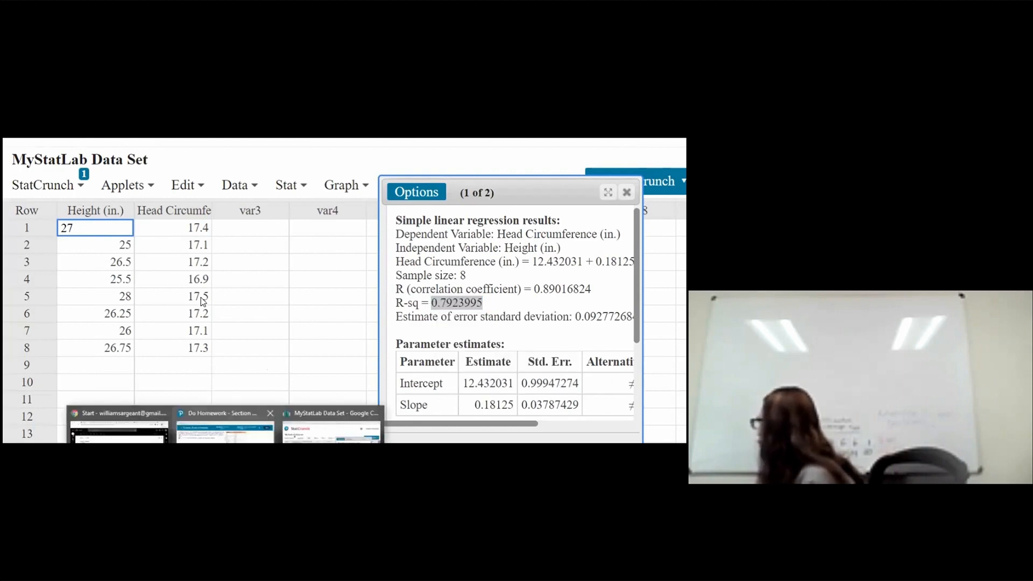
click(25, 415)
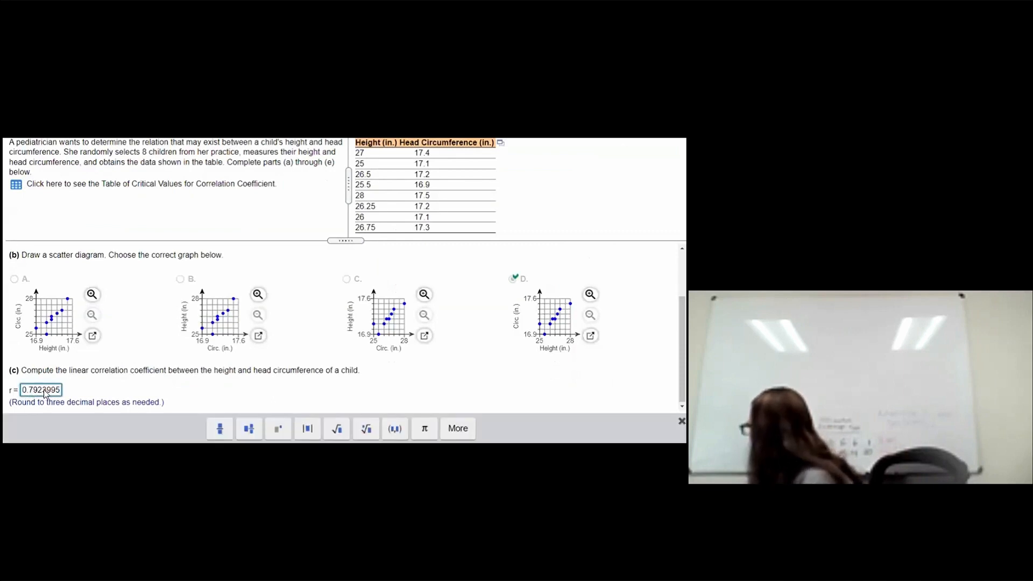
Step: Shorten the r answer to 0.792, submit it, and dismiss the feedback
key(shift+Left)
key(shift+Left)
key(shift+Left)
key(shift+Left)
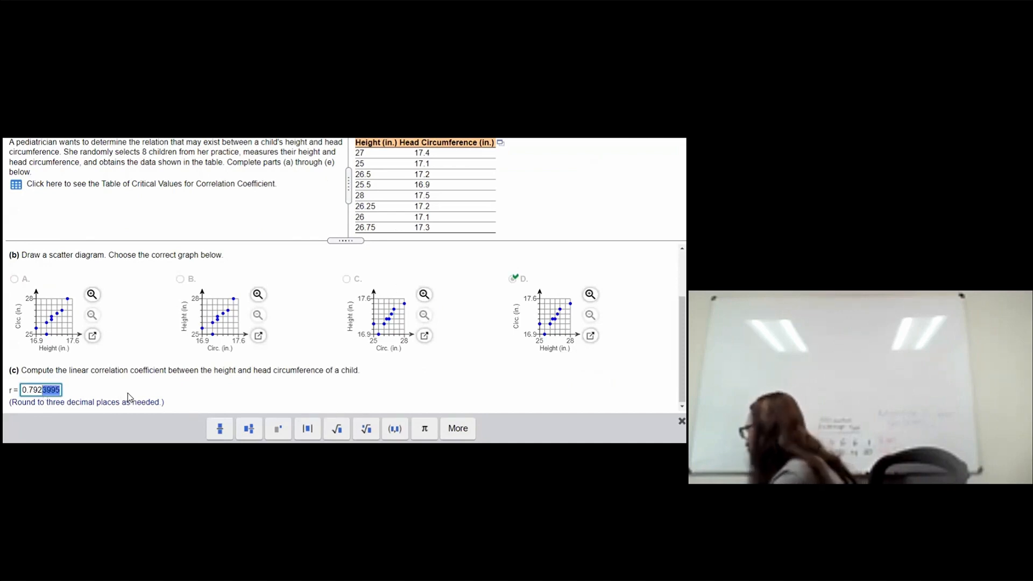
key(BackSpace)
key(Return)
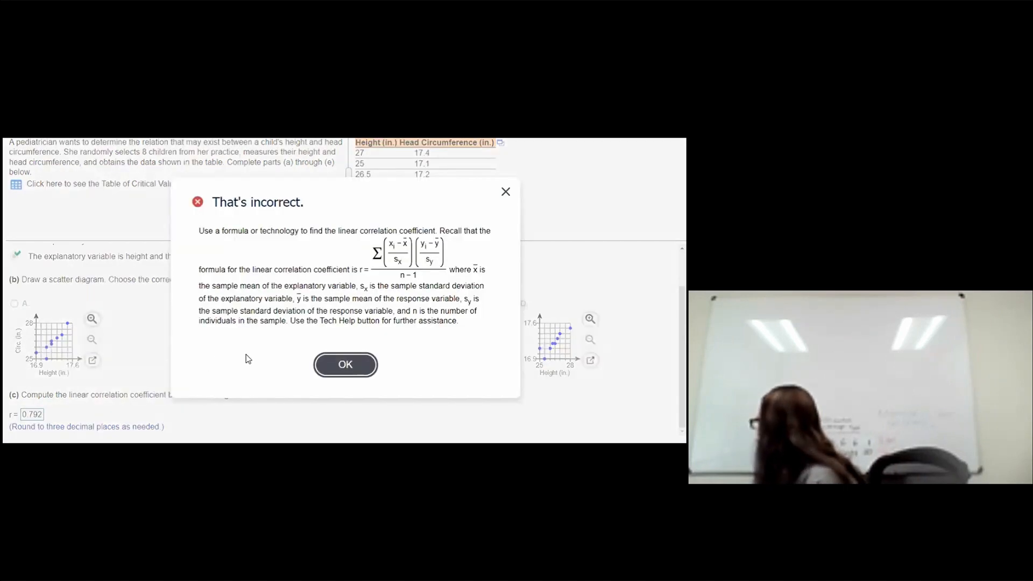
click(345, 365)
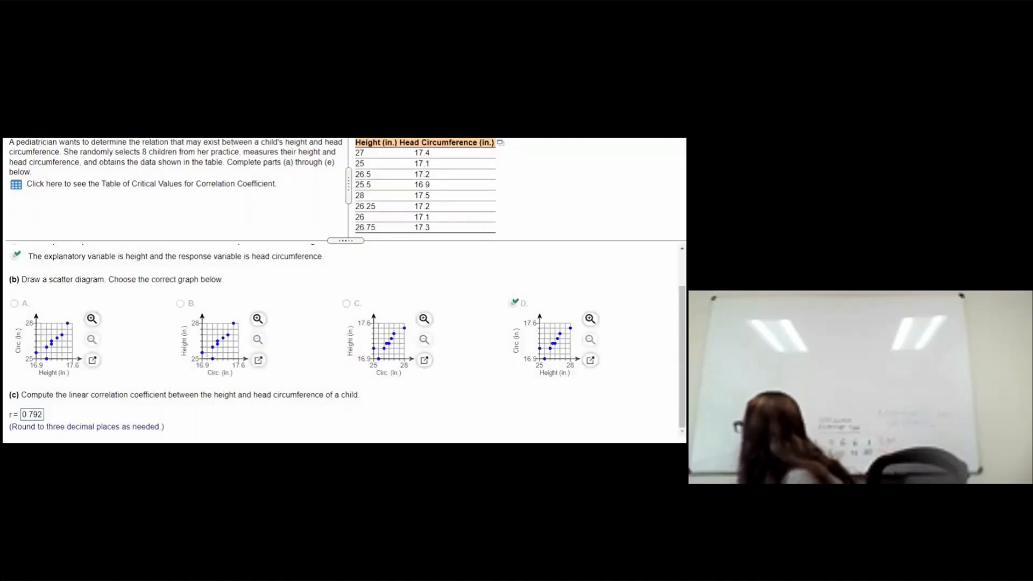
Step: Switch back to the StatCrunch regression results
mouse_move(250, 442)
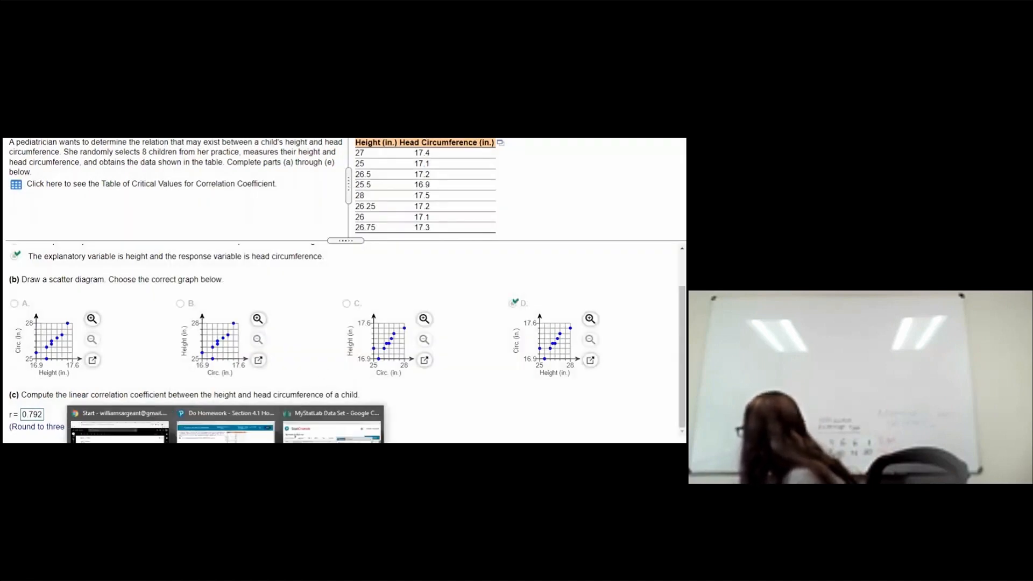
click(303, 440)
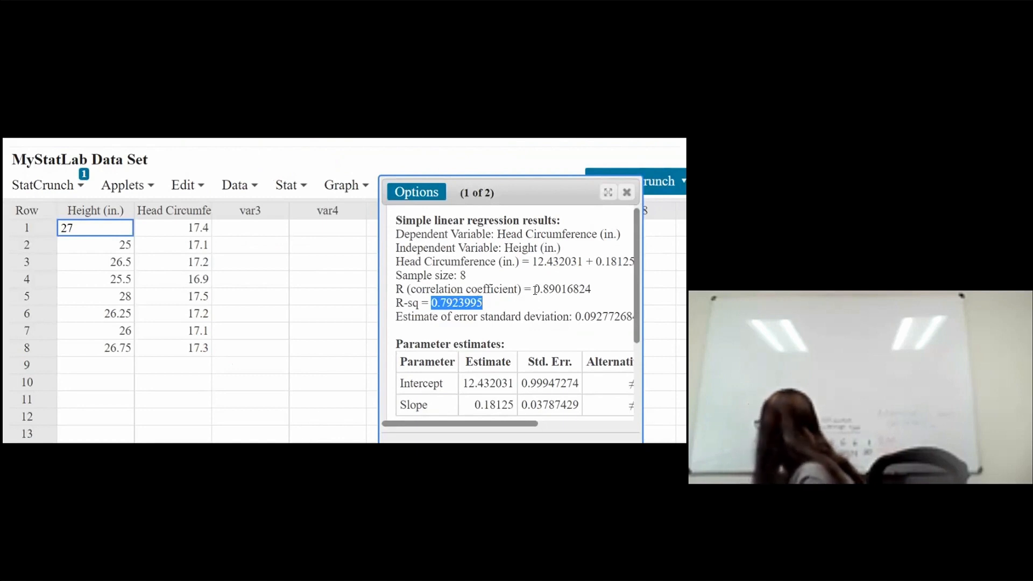
Step: Copy the R correlation coefficient value from the regression results
drag(535, 289, 592, 290)
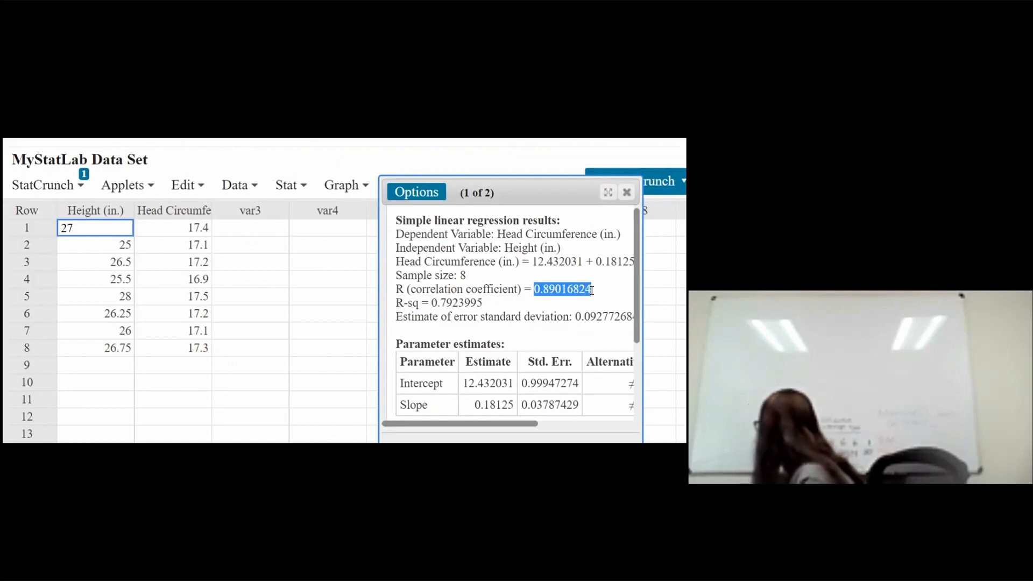
right_click(540, 292)
click(558, 303)
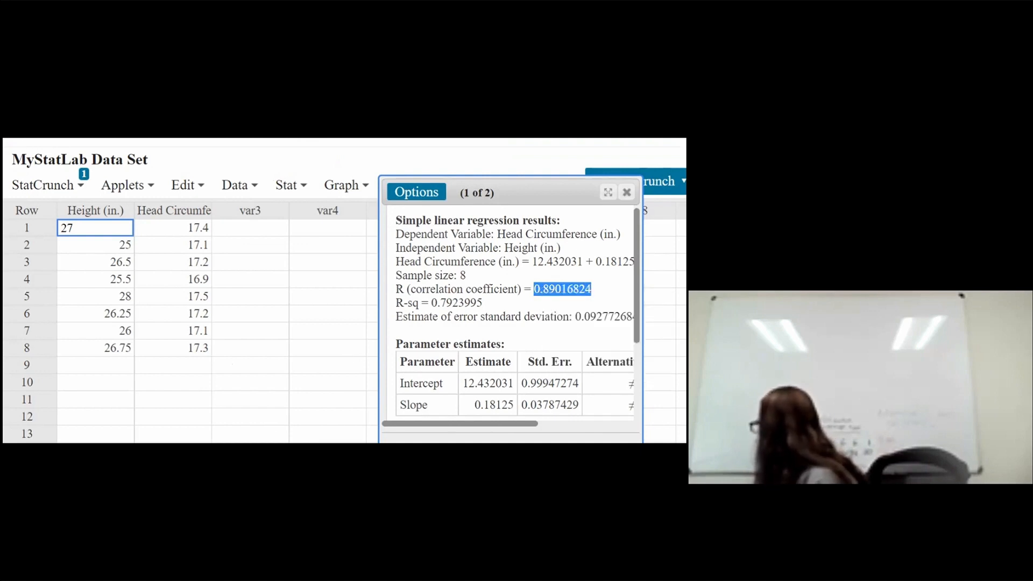
Step: Switch to the homework and paste the copied coefficient into the part (c) r box
click(225, 491)
click(225, 450)
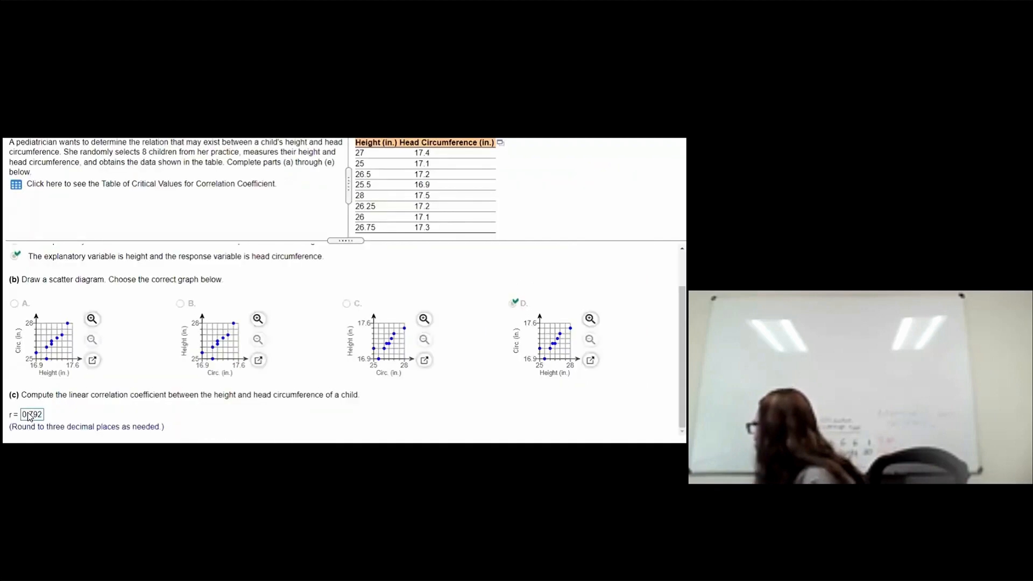
click(31, 416)
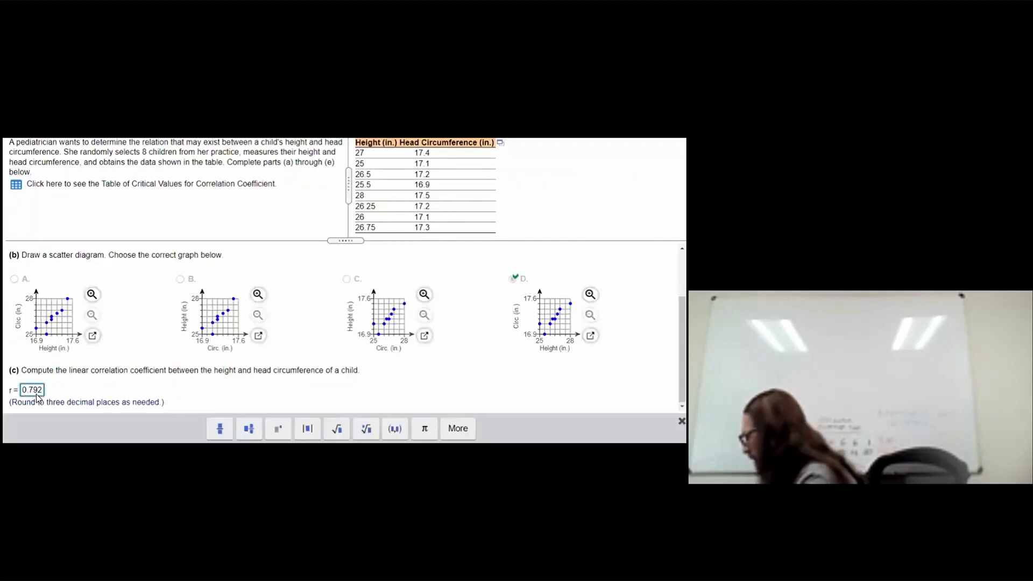
double_click(37, 396)
key(ctrl+v)
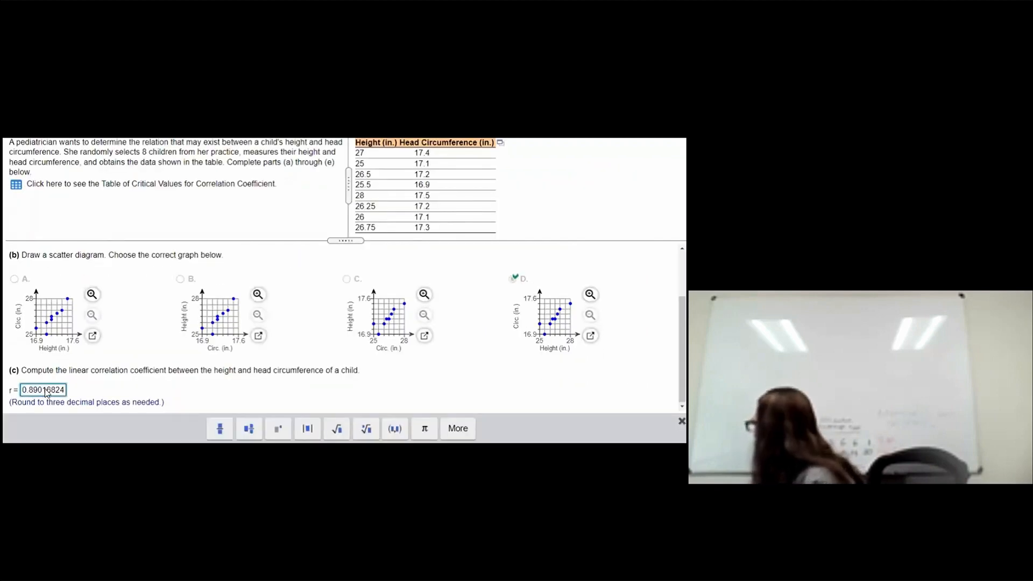
Step: Trim the r answer to 0.890 and submit it
drag(43, 389, 152, 389)
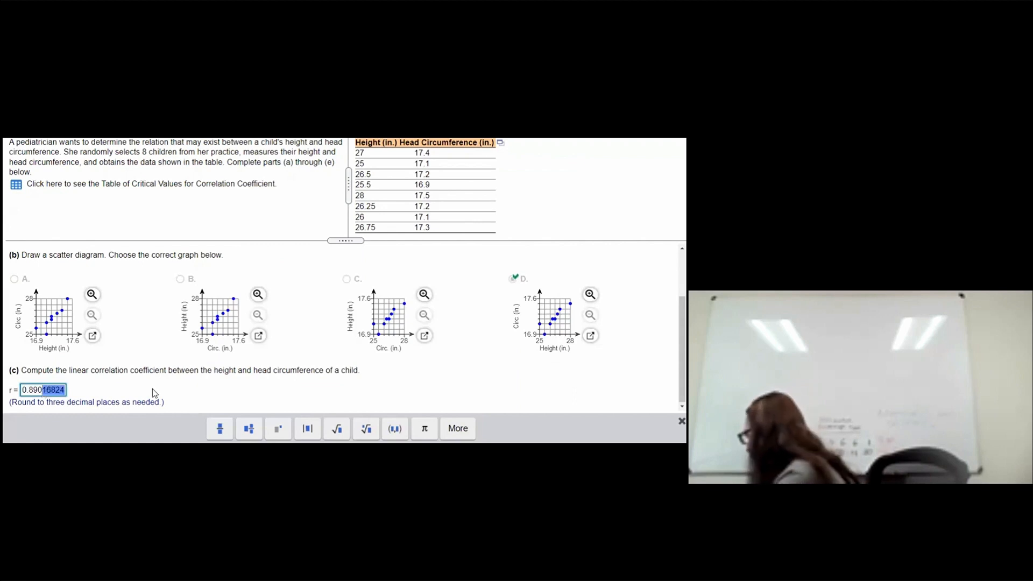
key(BackSpace)
key(Return)
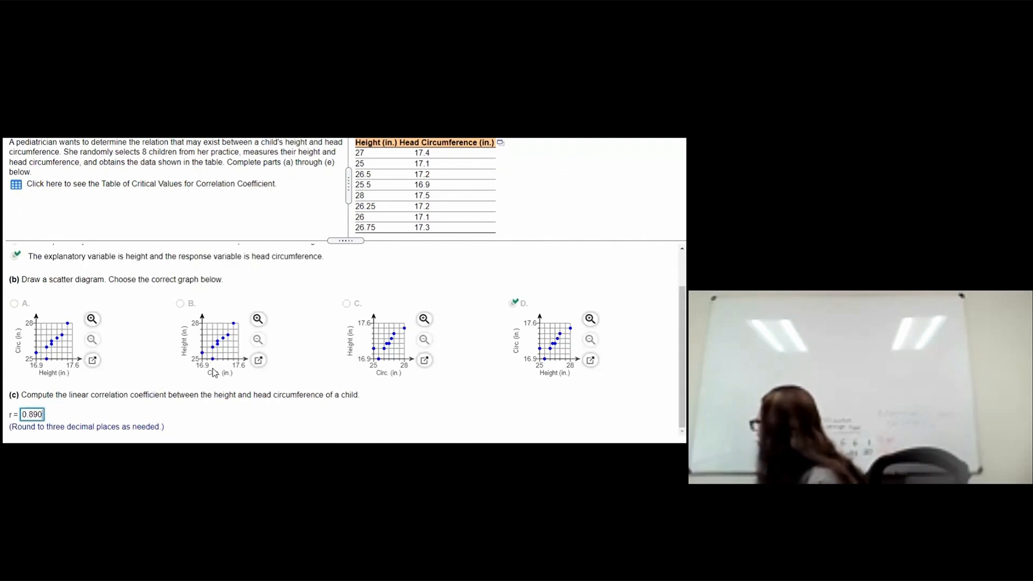
Step: Open the Table of Critical Values for Correlation Coefficient from the homework and close it
click(348, 314)
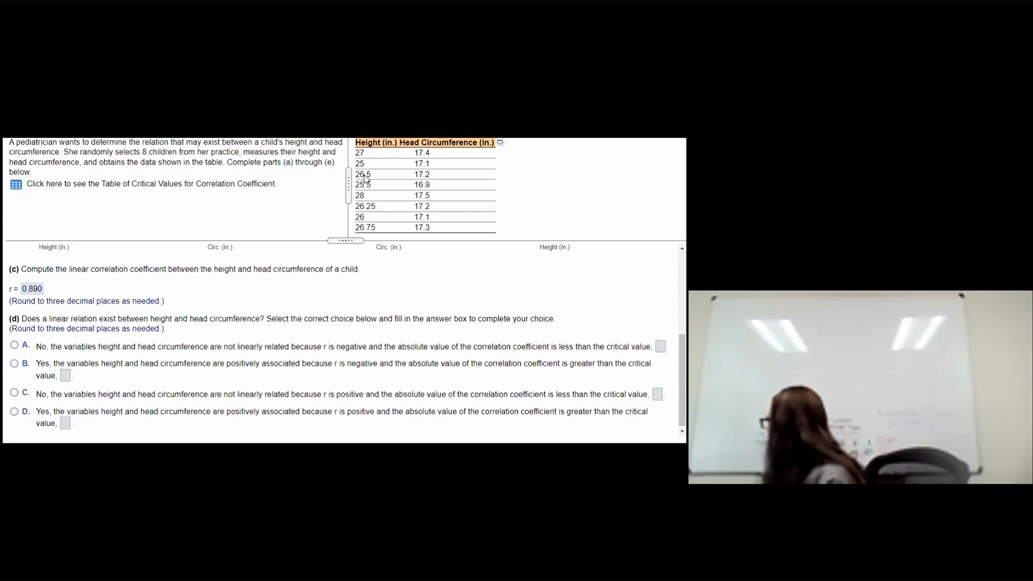
key(alt+Tab)
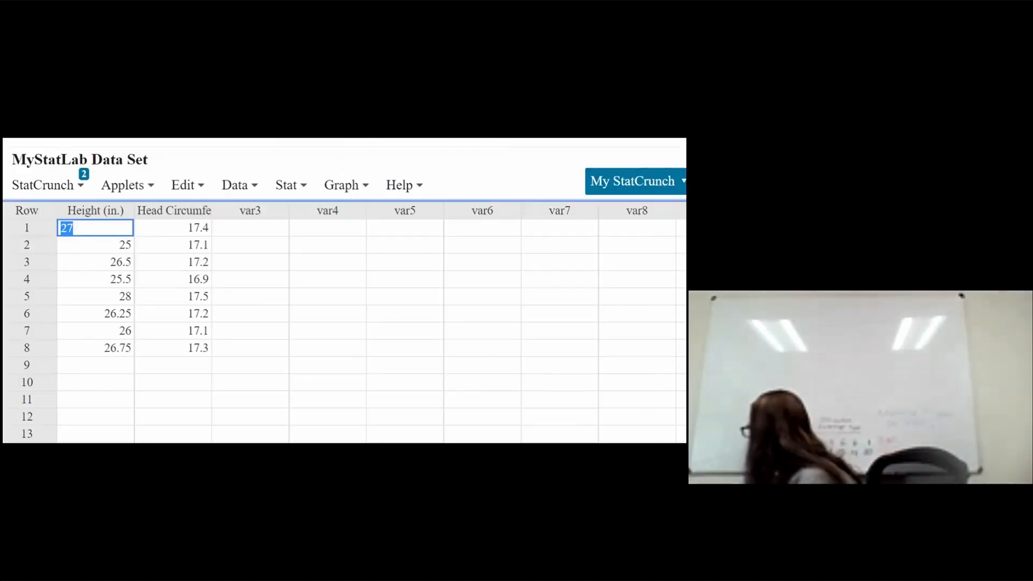
click(225, 489)
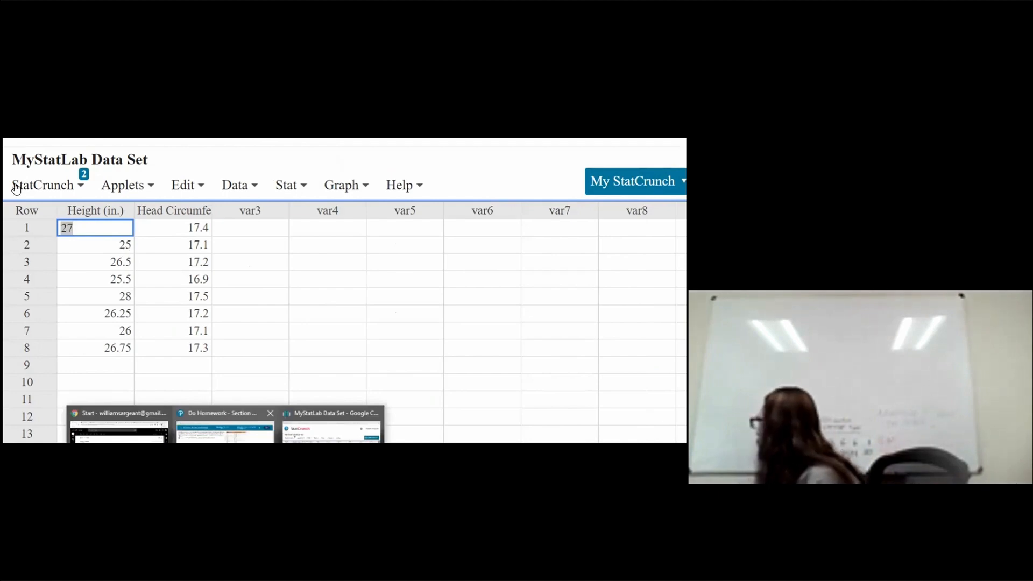
click(223, 430)
click(91, 183)
click(336, 254)
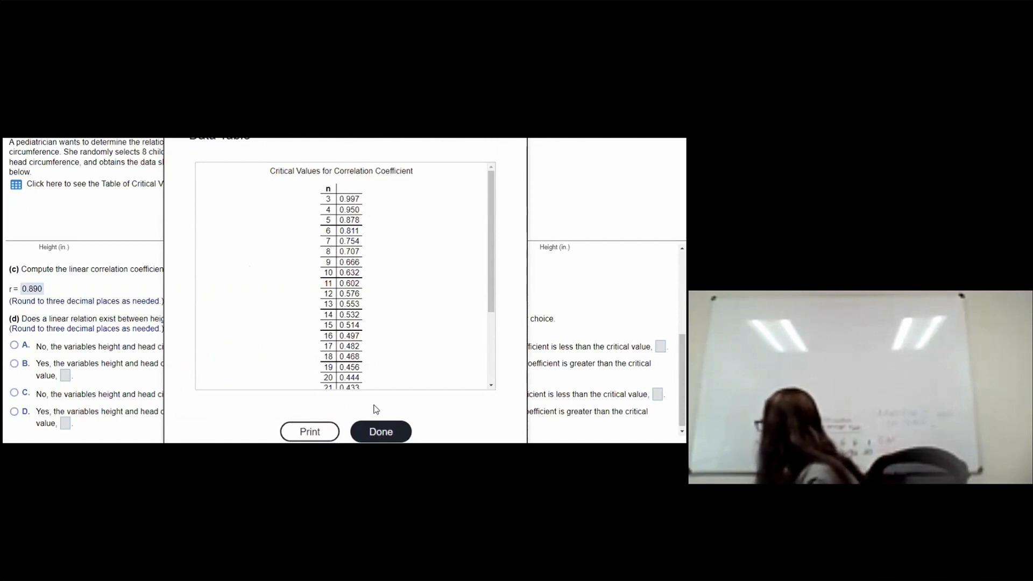
click(380, 431)
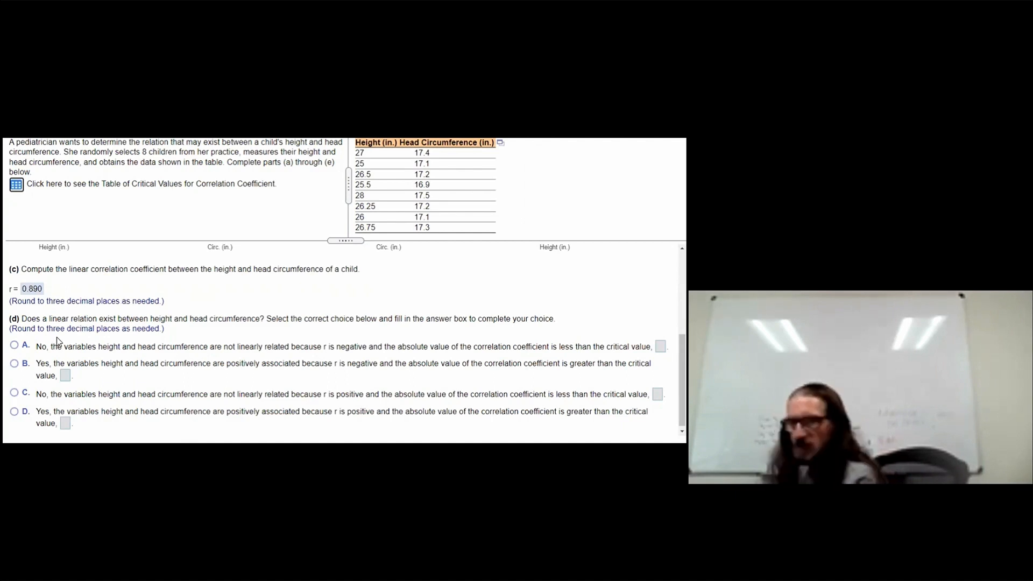
Step: Choose option D, that height and head circumference are positively associated, and consult the critical values table again
scroll(56, 339, up, 10)
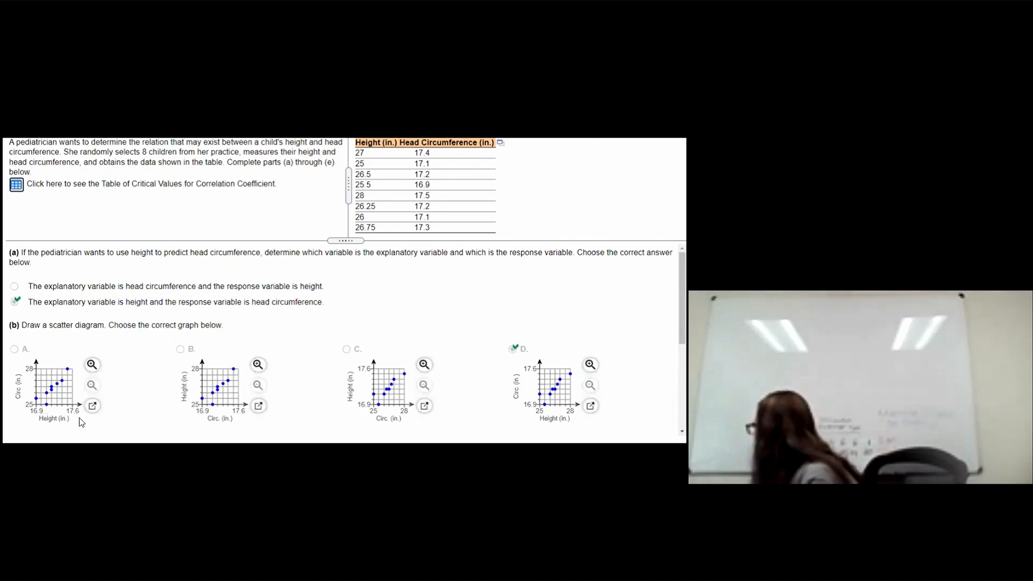
scroll(79, 418, down, 10)
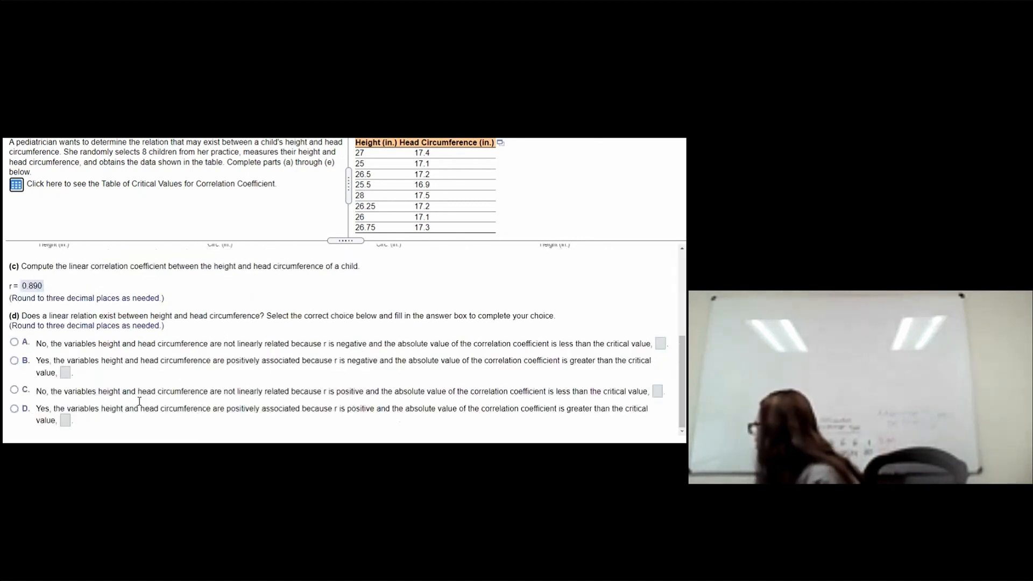
click(15, 409)
click(17, 186)
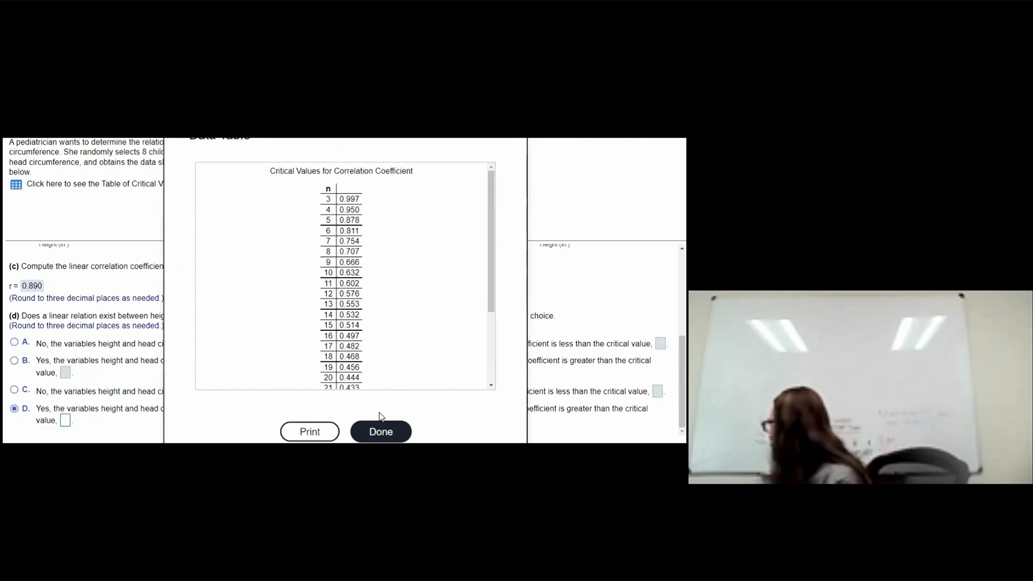
click(380, 429)
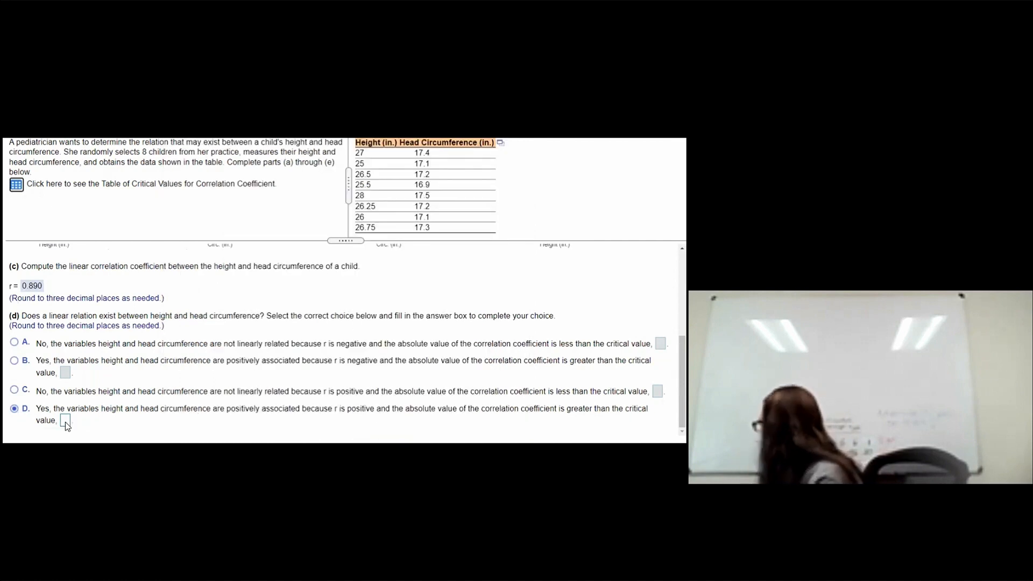
Step: Enter 0.707 as the critical value for part (d), submit it, and dismiss the feedback
click(66, 422)
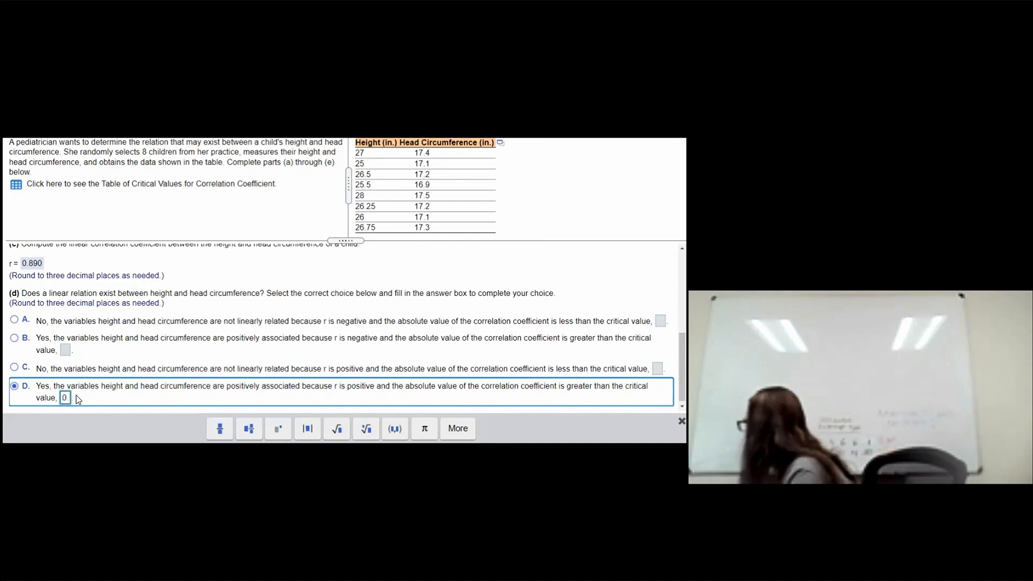
text(0.707)
key(Return)
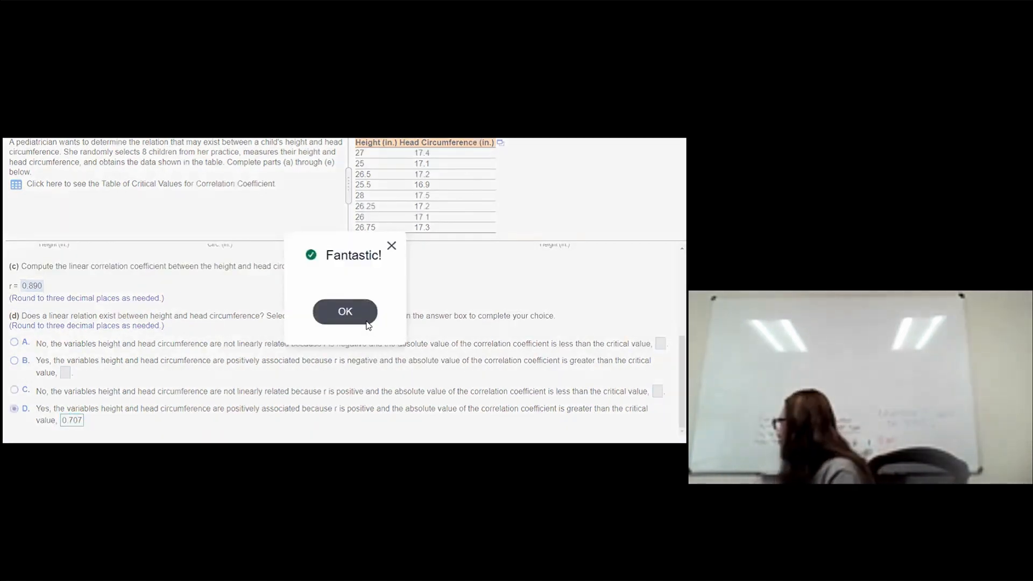
key(Return)
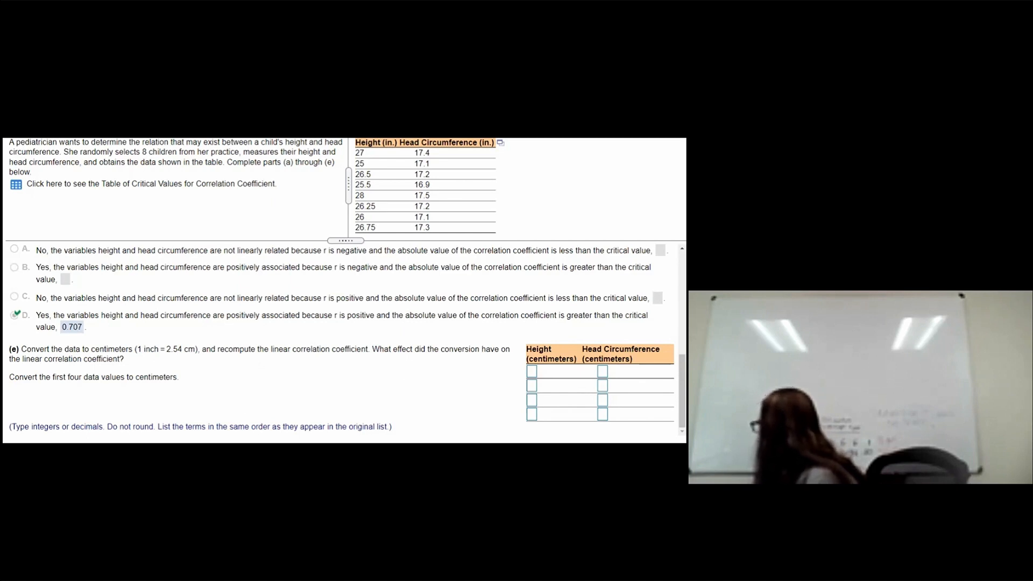
Step: Switch to StatCrunch and try entering a formula in the first var3 cell
key(alt+Tab)
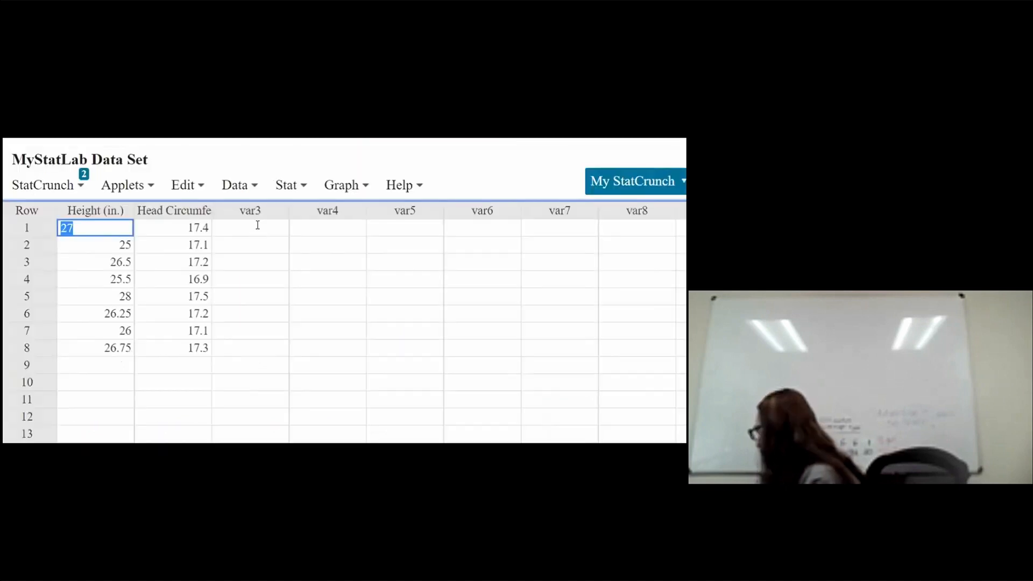
click(258, 226)
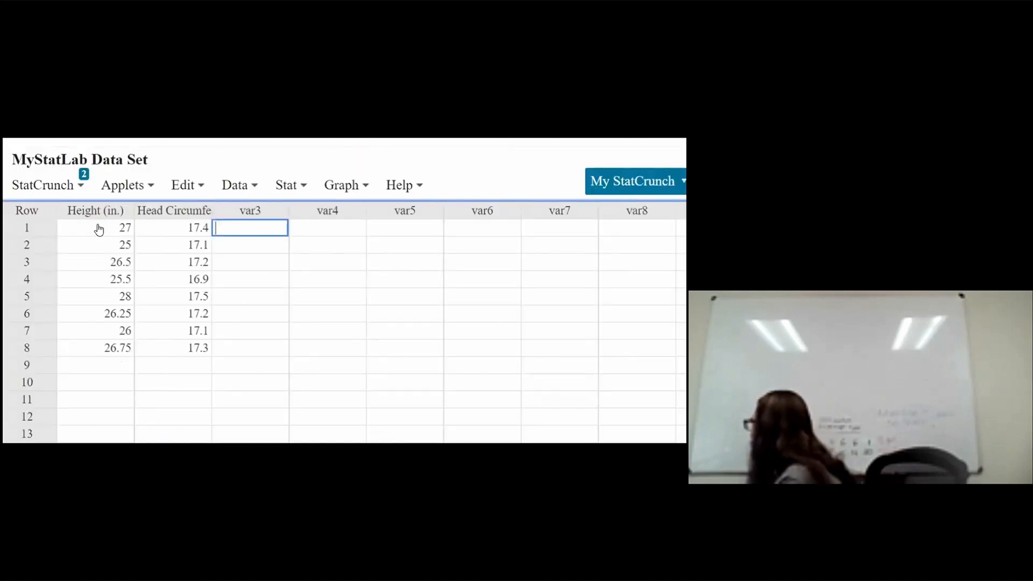
text(=)
key(shift+Tab)
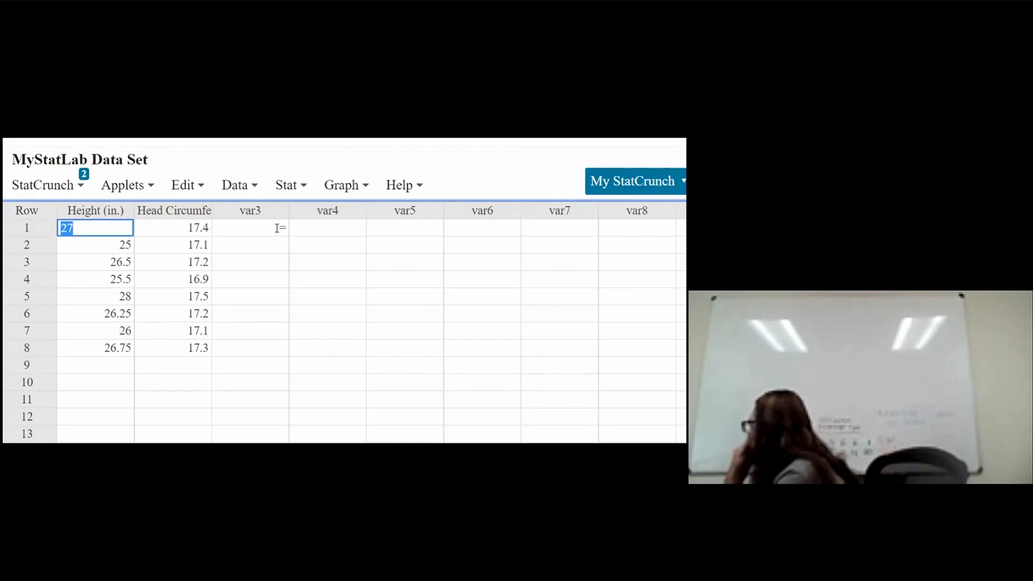
click(277, 228)
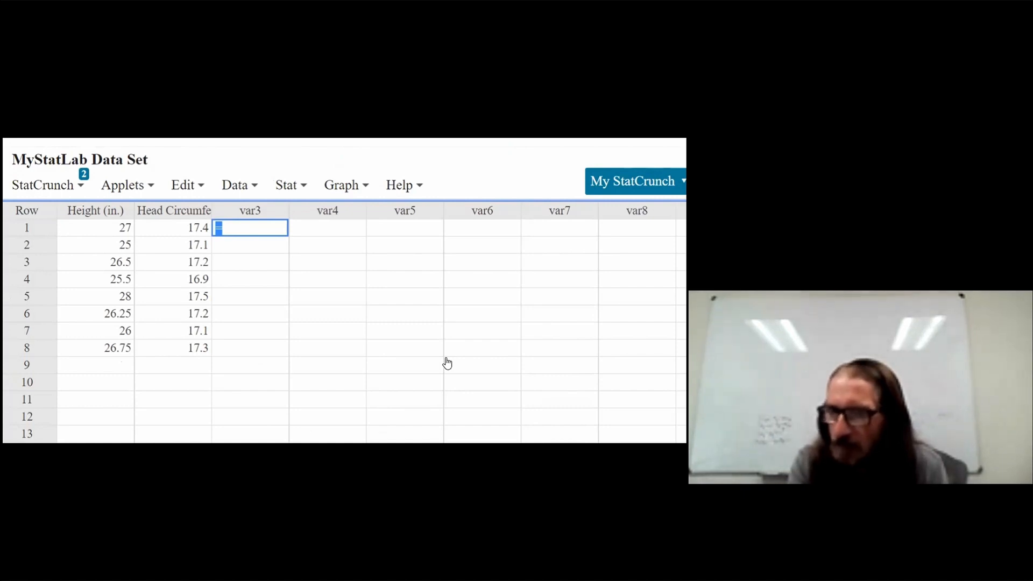
Step: Open Compute From Column, select the Height (in.) column, and open the expression builder
click(235, 185)
mouse_move(255, 357)
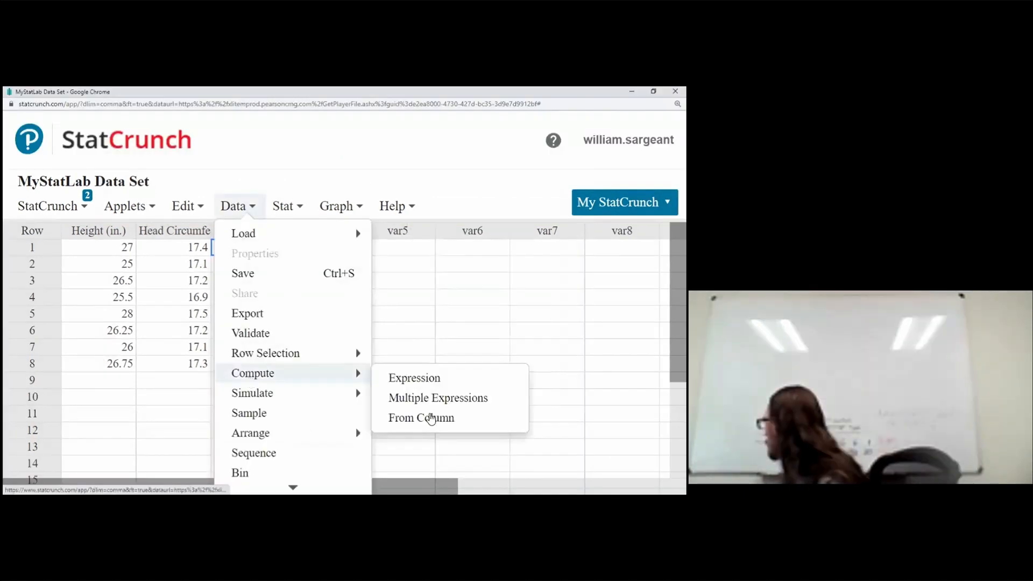
click(431, 418)
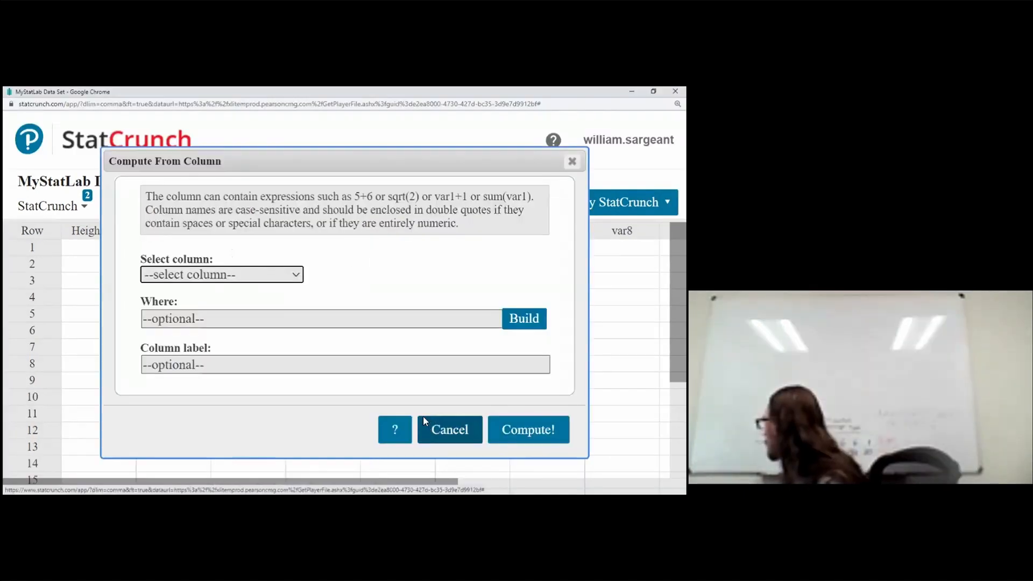
click(222, 275)
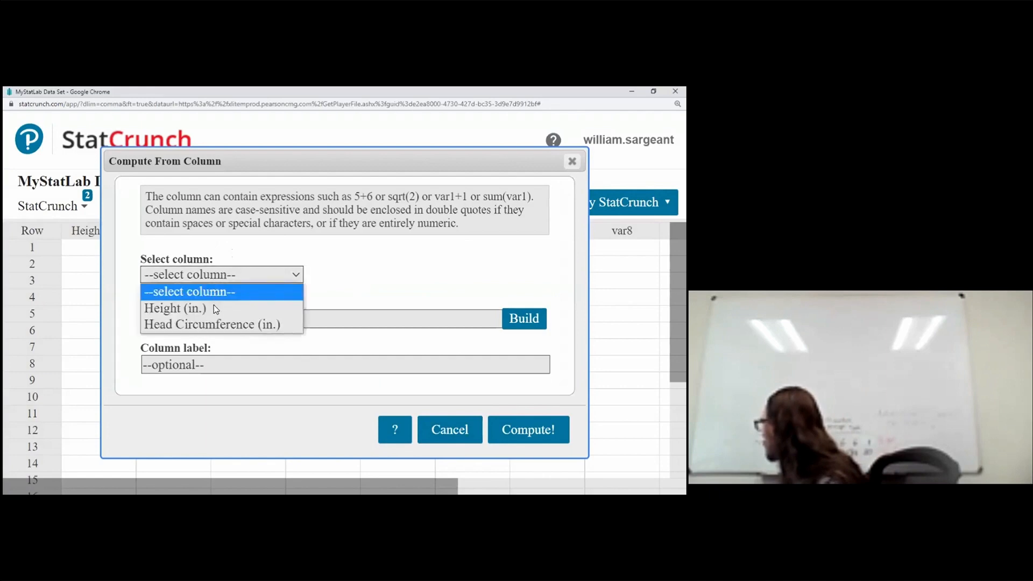
click(519, 322)
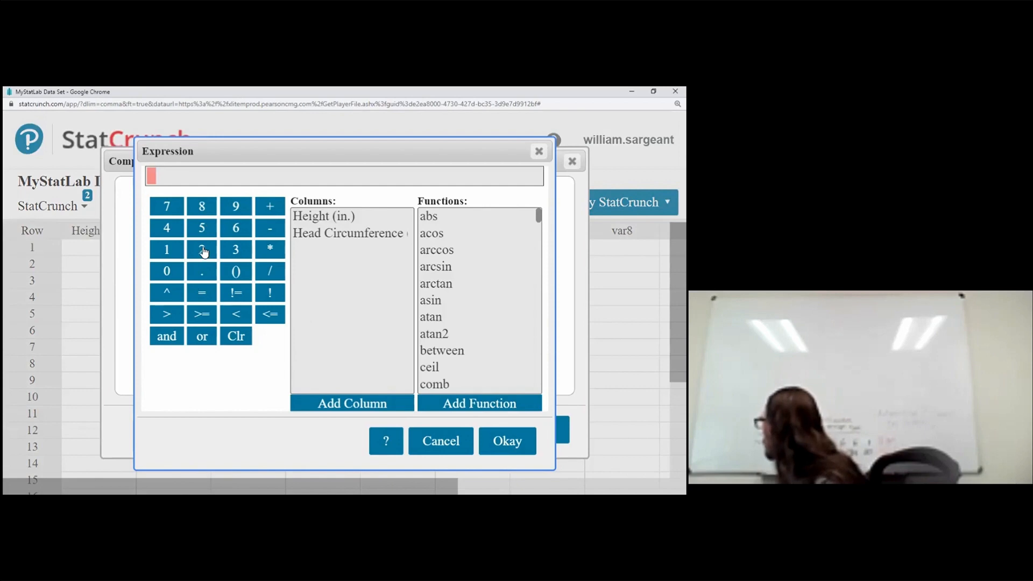
Step: Enter the expression 2.54* in the builder, highlight Height (in.), and confirm the expression
click(203, 251)
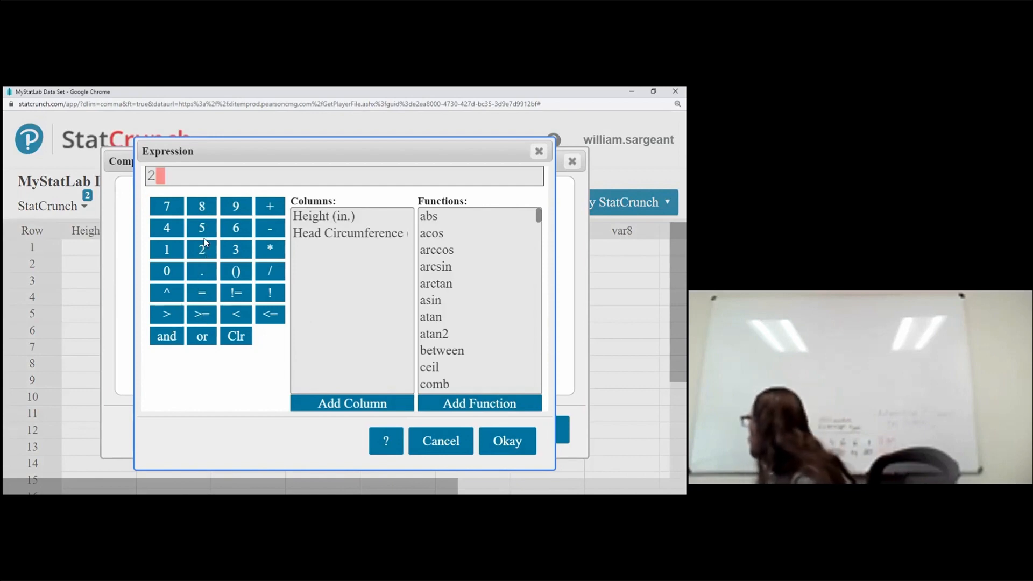
text(.5)
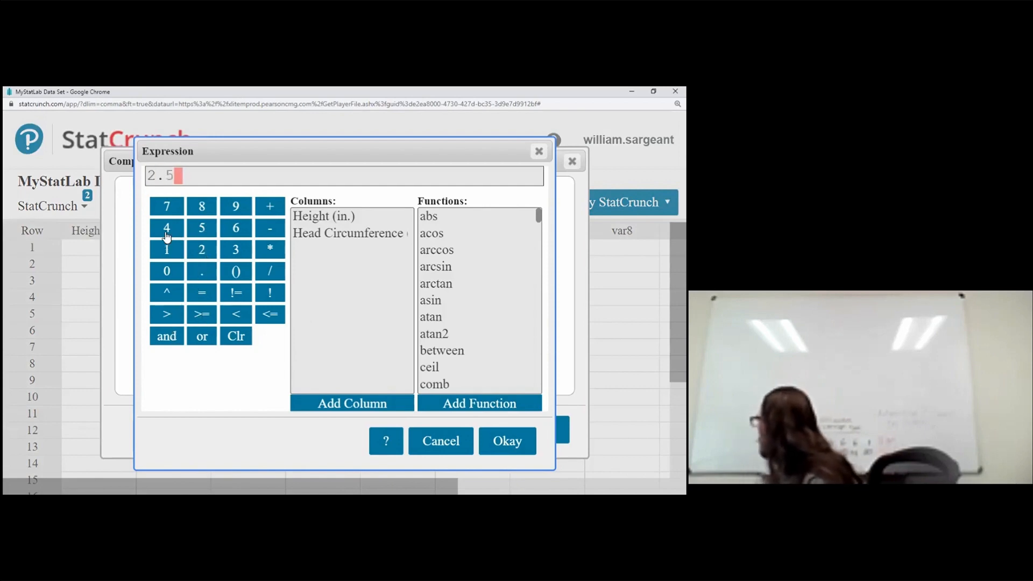
click(167, 236)
click(270, 251)
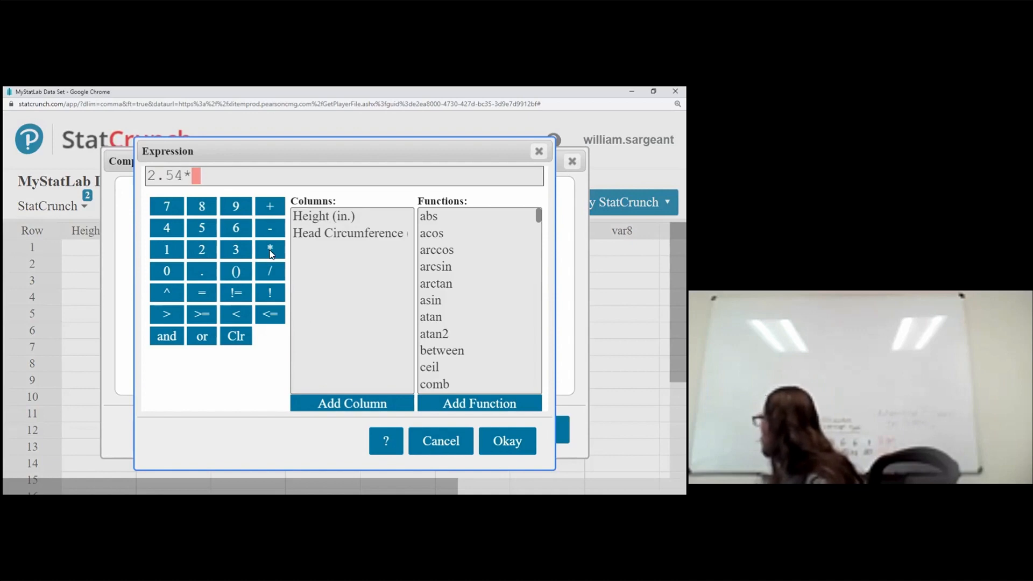
click(347, 218)
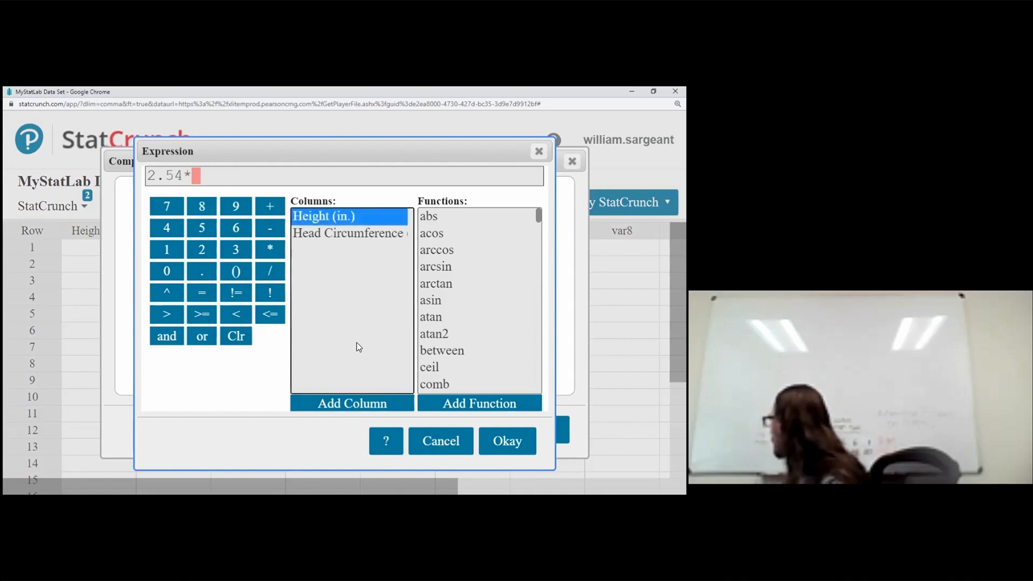
click(505, 442)
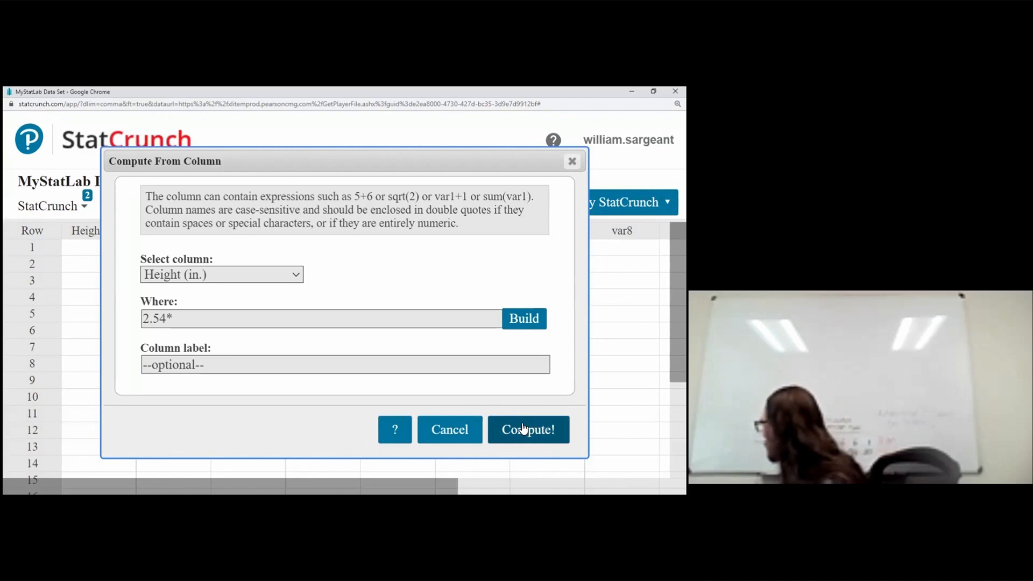
Step: Append the Height (in.) column to 2.54* in the Where expression and compute the new column
click(350, 324)
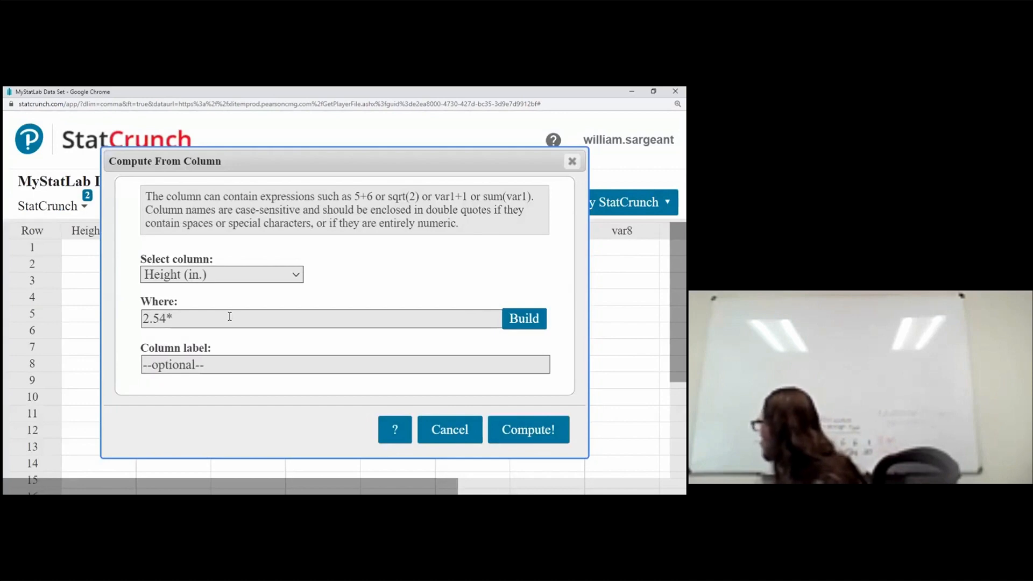
click(230, 316)
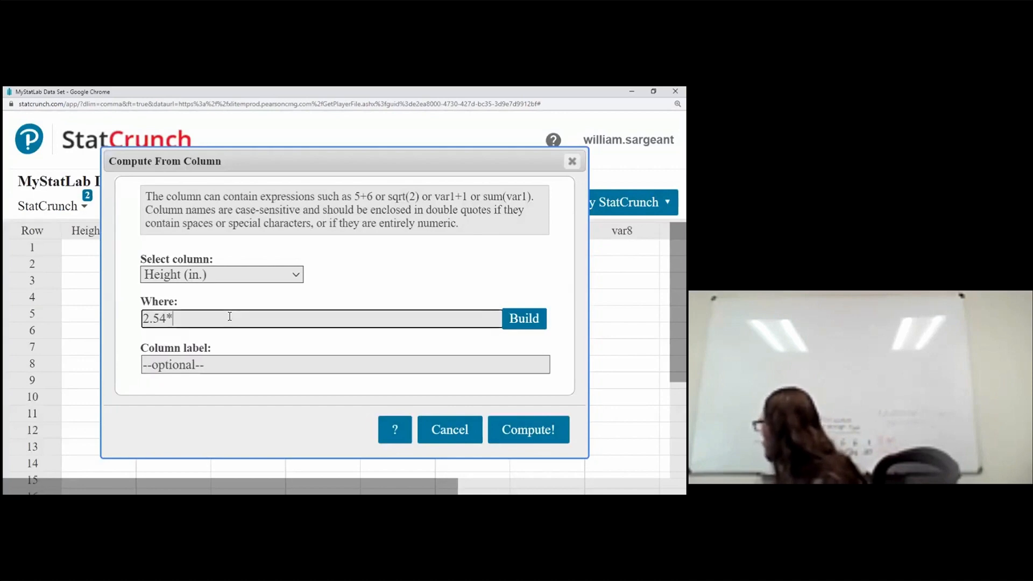
click(513, 319)
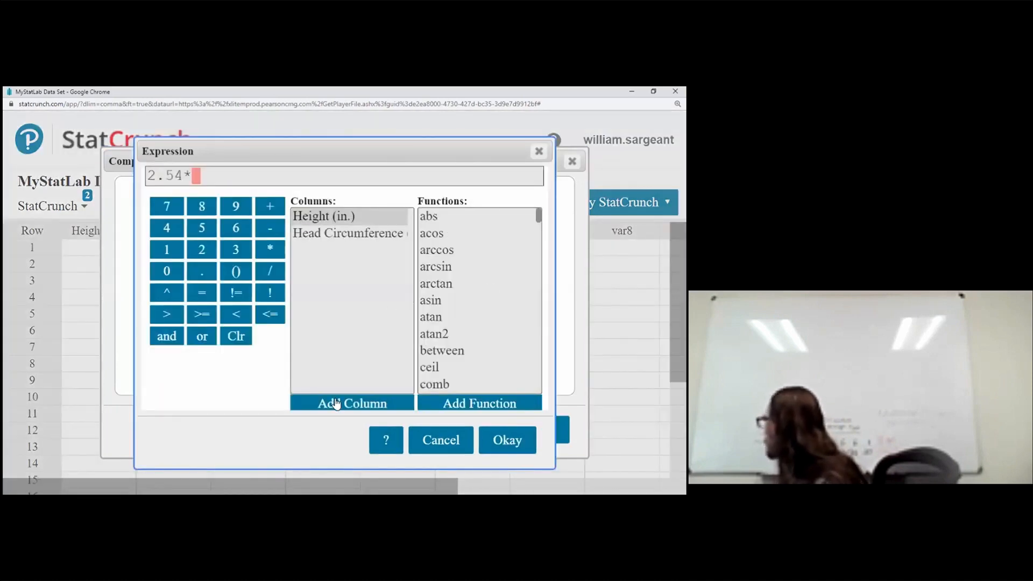
click(336, 404)
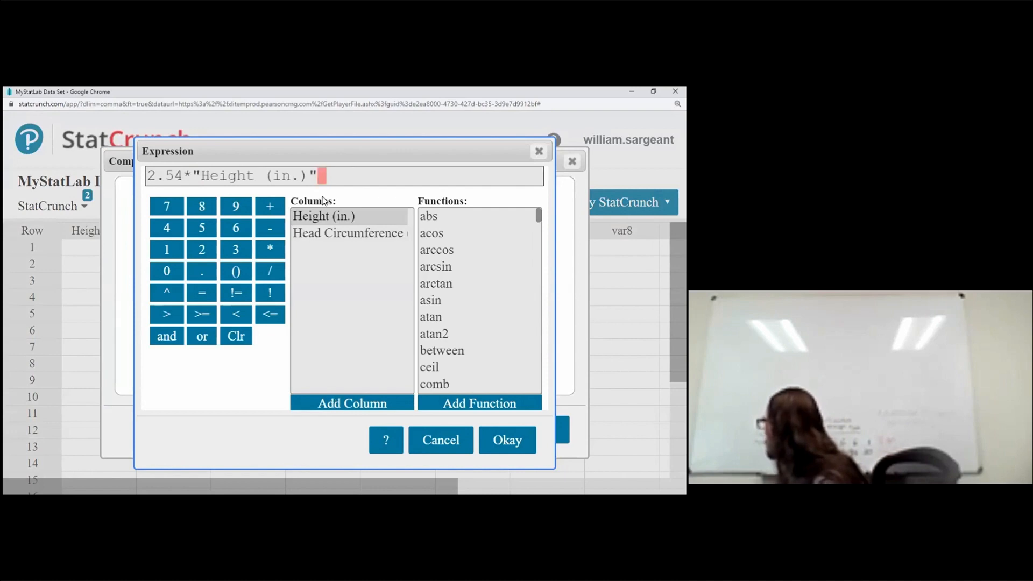
click(519, 444)
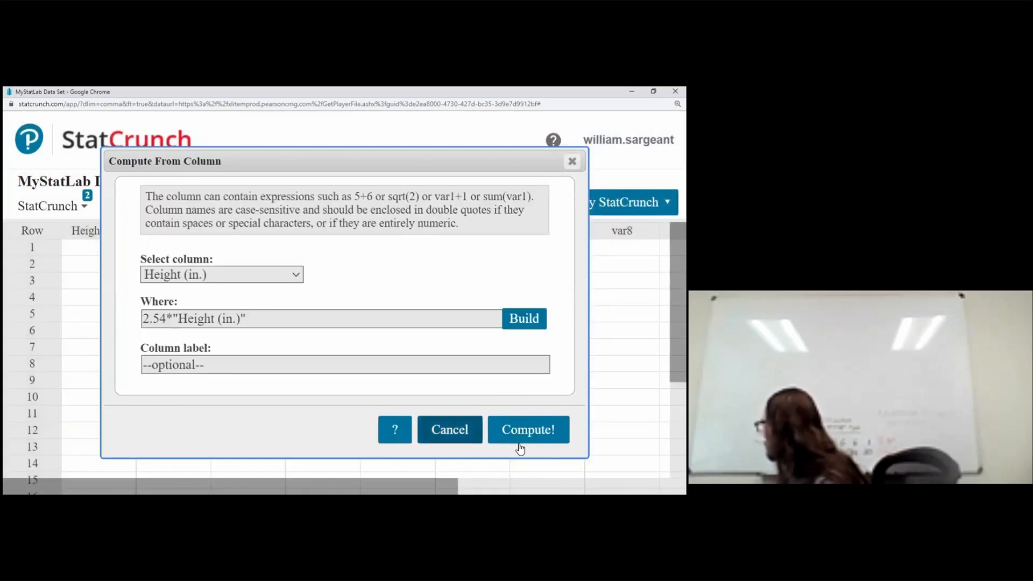
click(523, 431)
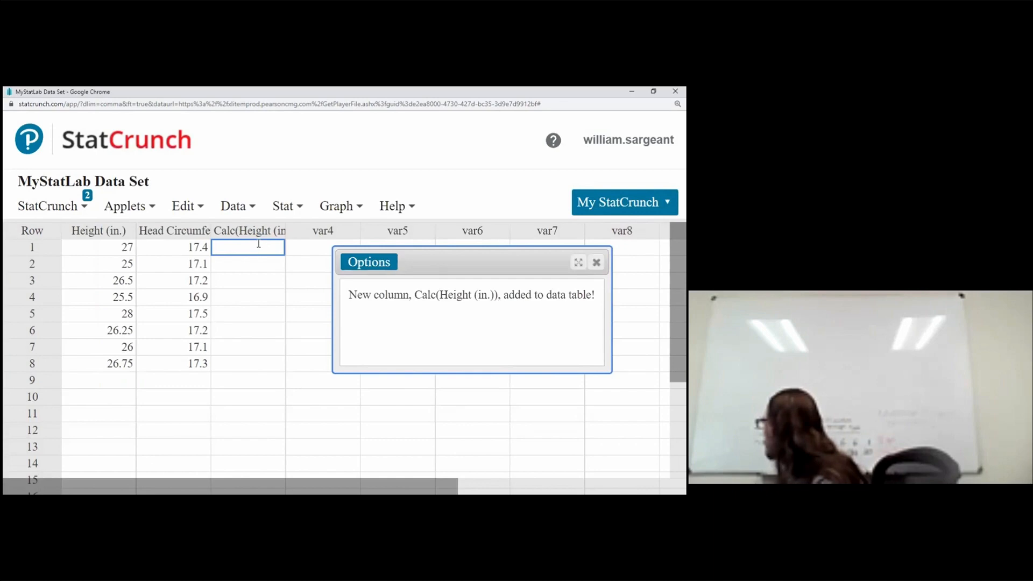
Step: Rename the new computed column as Calc(Height (cm.))
click(276, 233)
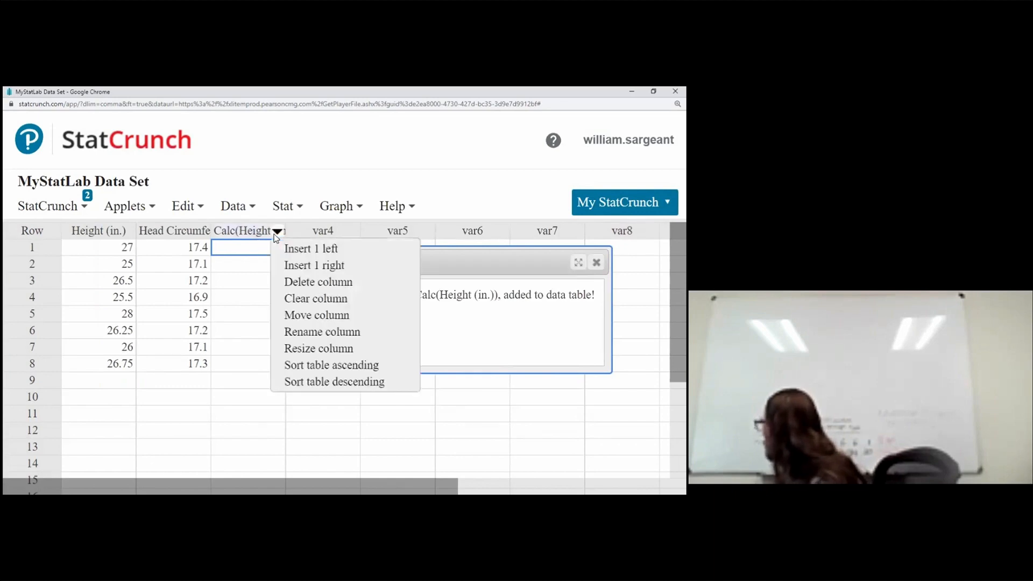
click(312, 341)
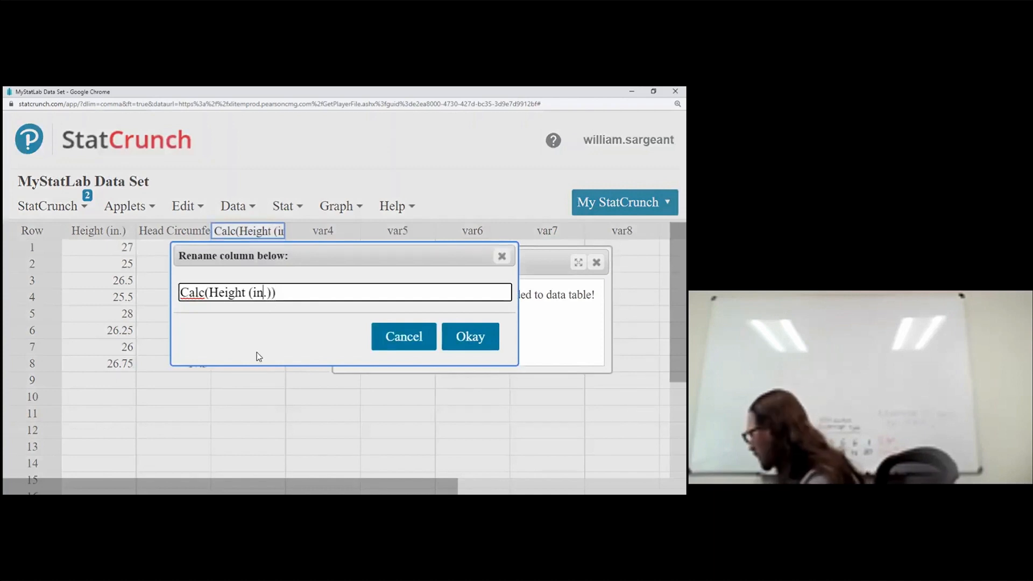
key(BackSpace)
key(BackSpace)
text(cm)
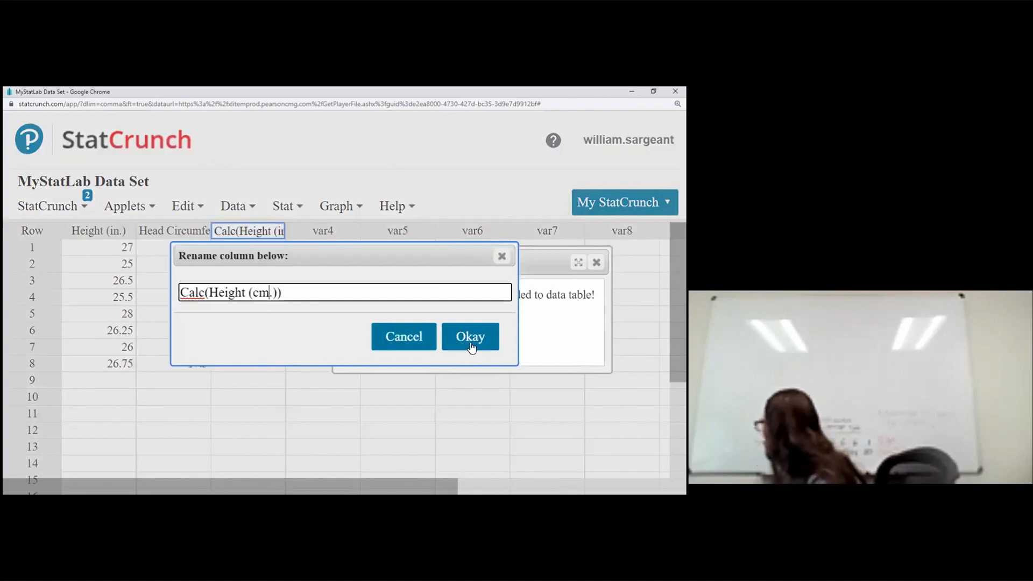
key(Return)
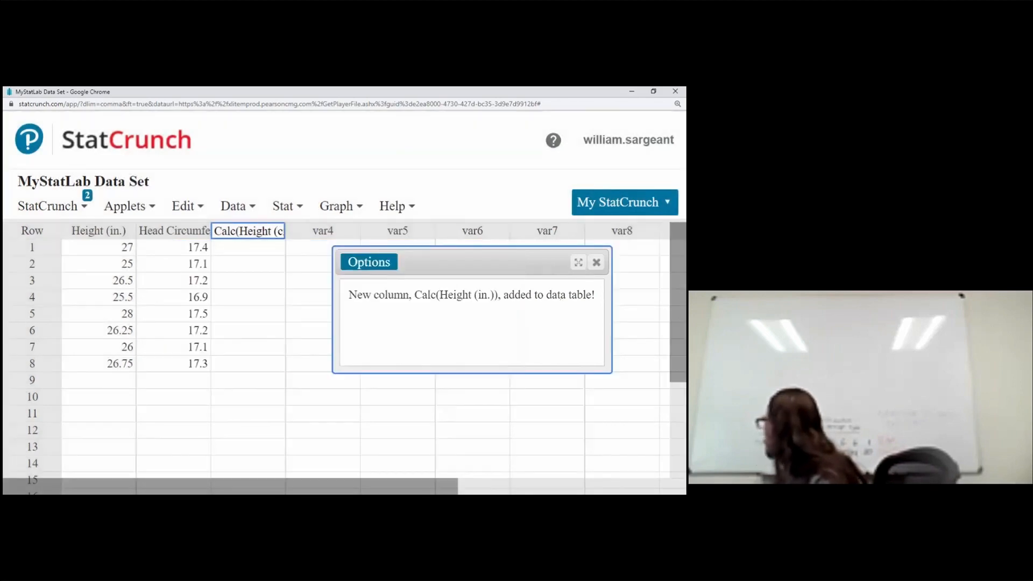
Step: Try rebuilding 2.54* with Height (in.) in a new Compute From Column expression, then cancel the builder
click(282, 207)
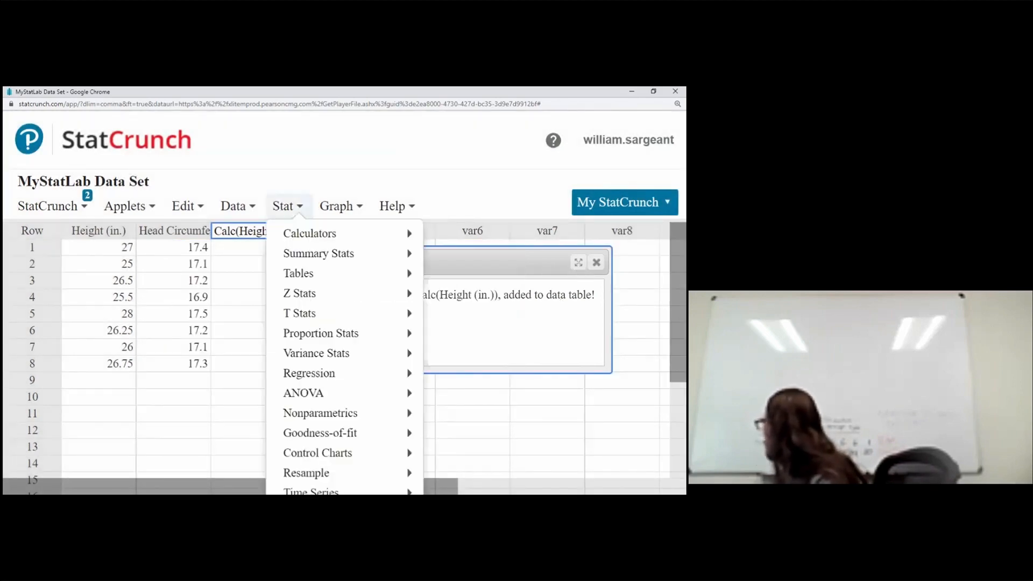
click(234, 206)
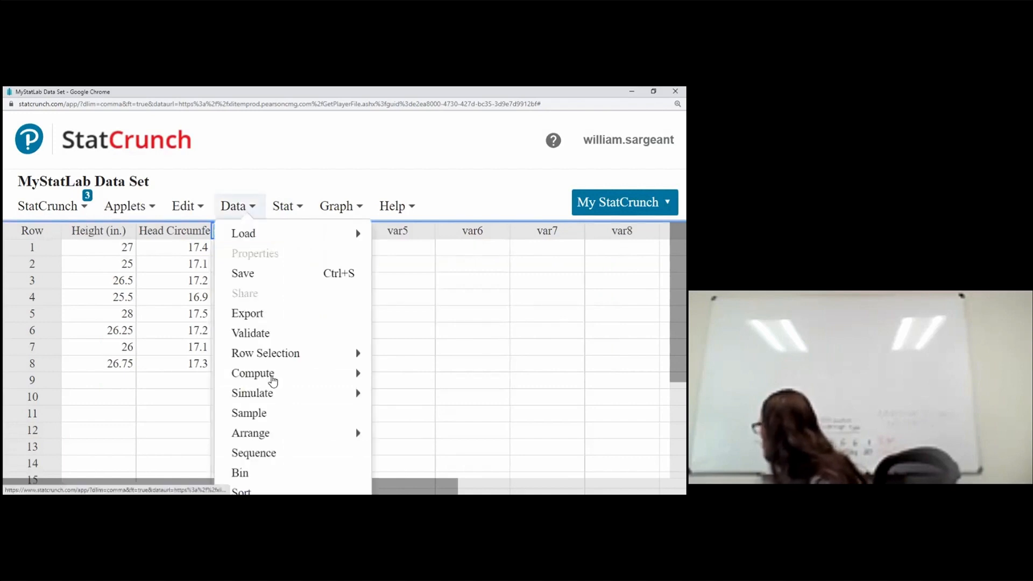
mouse_move(272, 377)
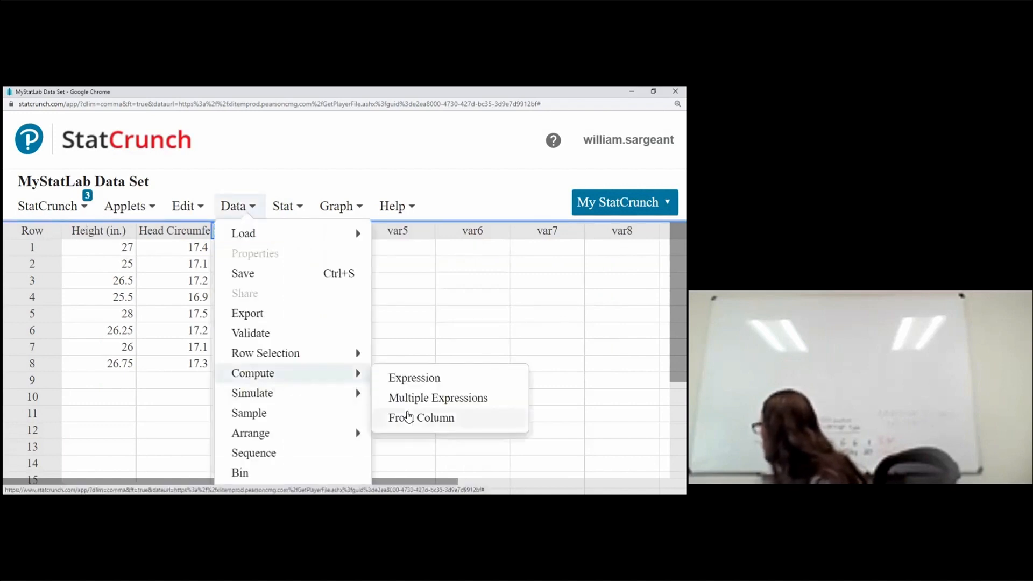
click(409, 418)
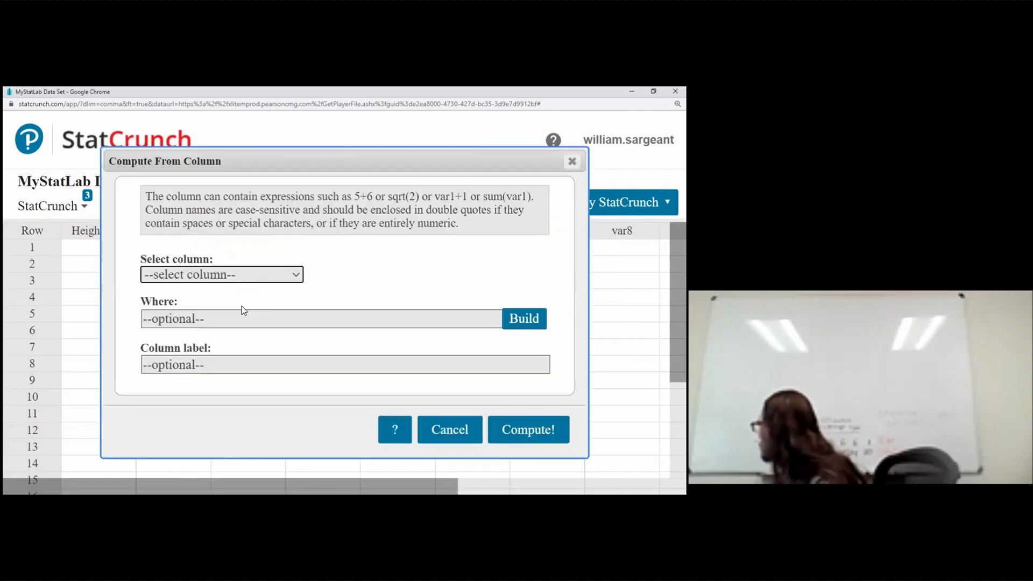
click(243, 275)
click(278, 313)
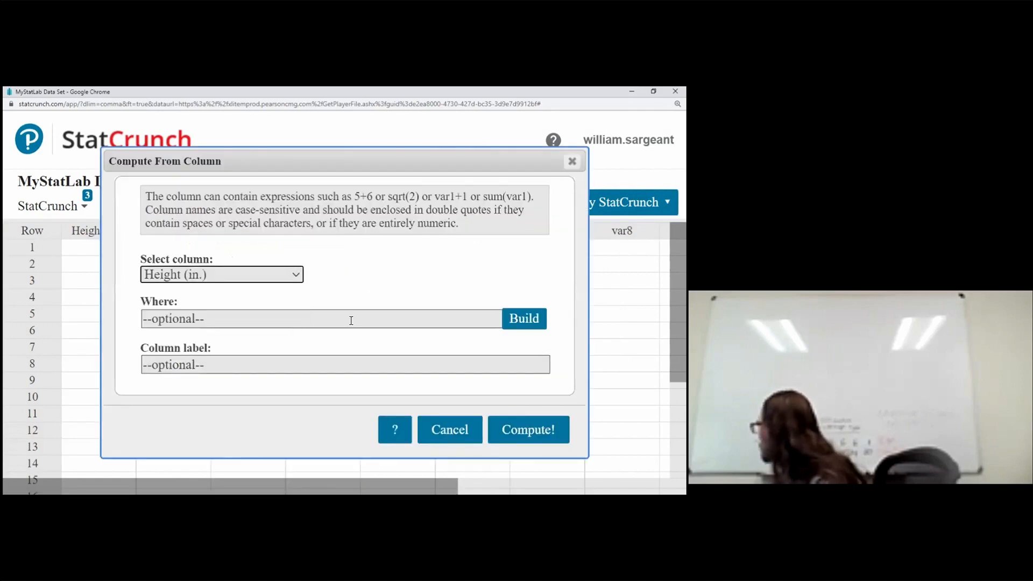
click(538, 321)
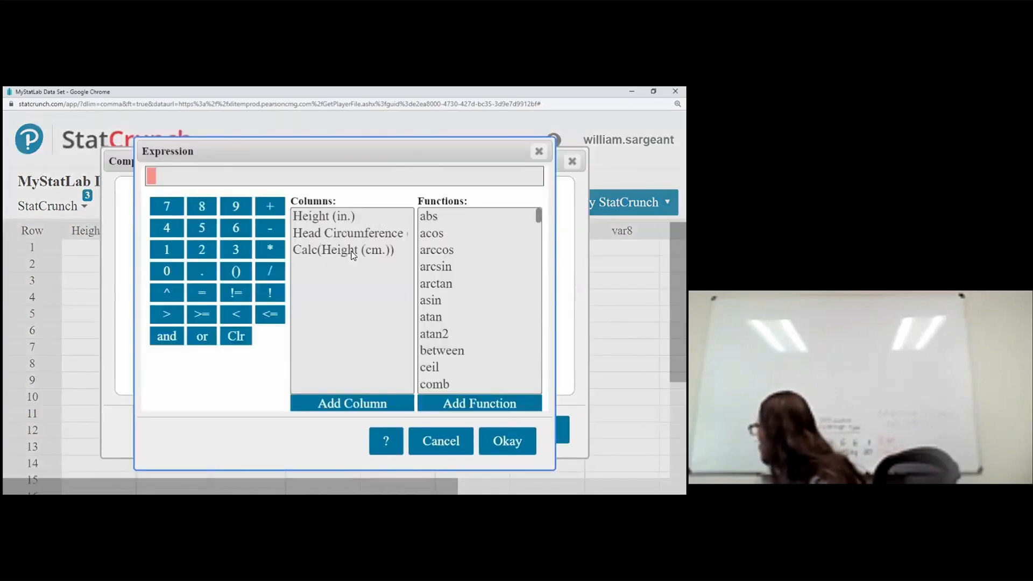
click(352, 253)
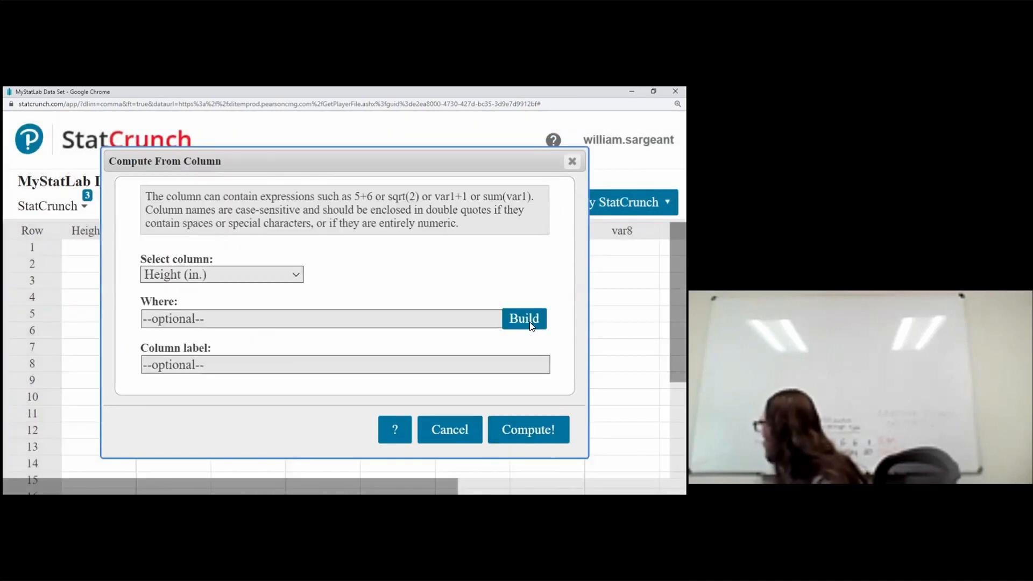
click(530, 323)
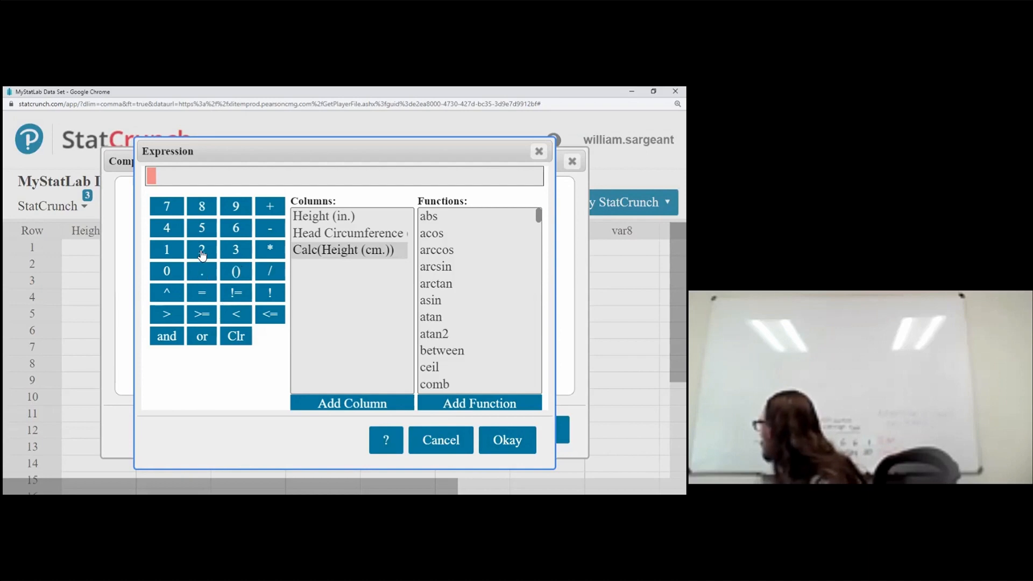
click(202, 251)
click(207, 273)
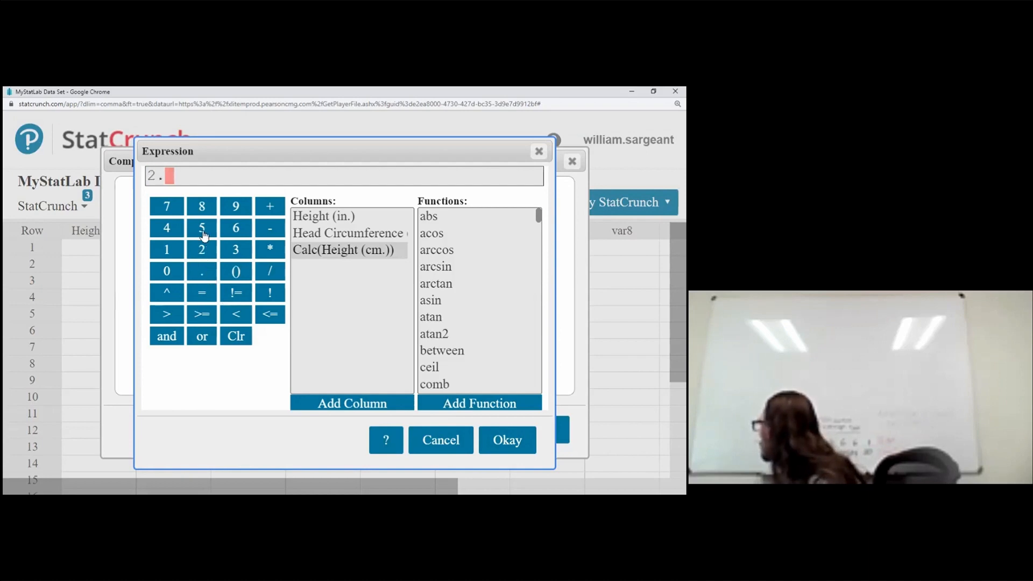
click(202, 227)
click(167, 232)
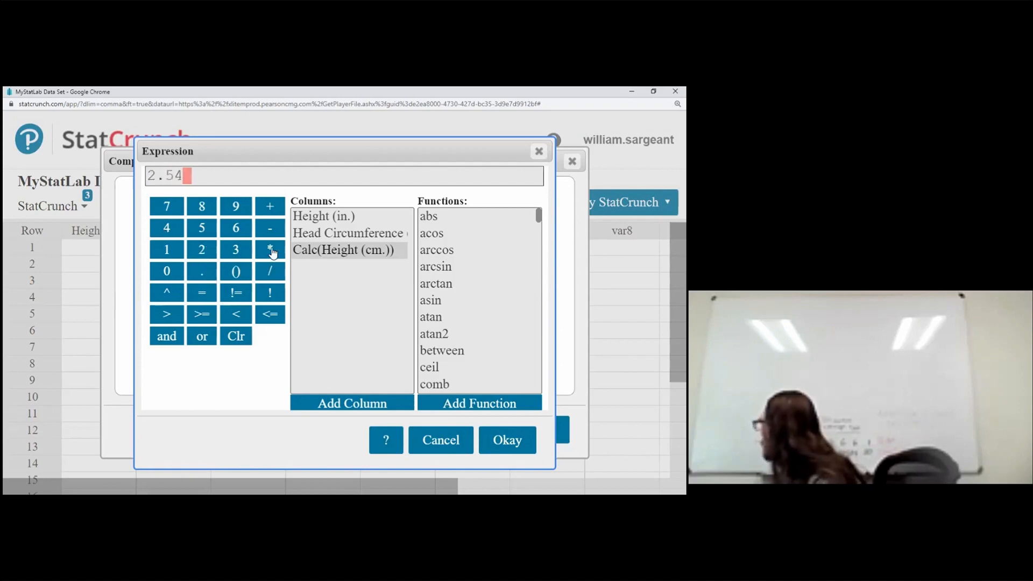
click(270, 249)
click(315, 218)
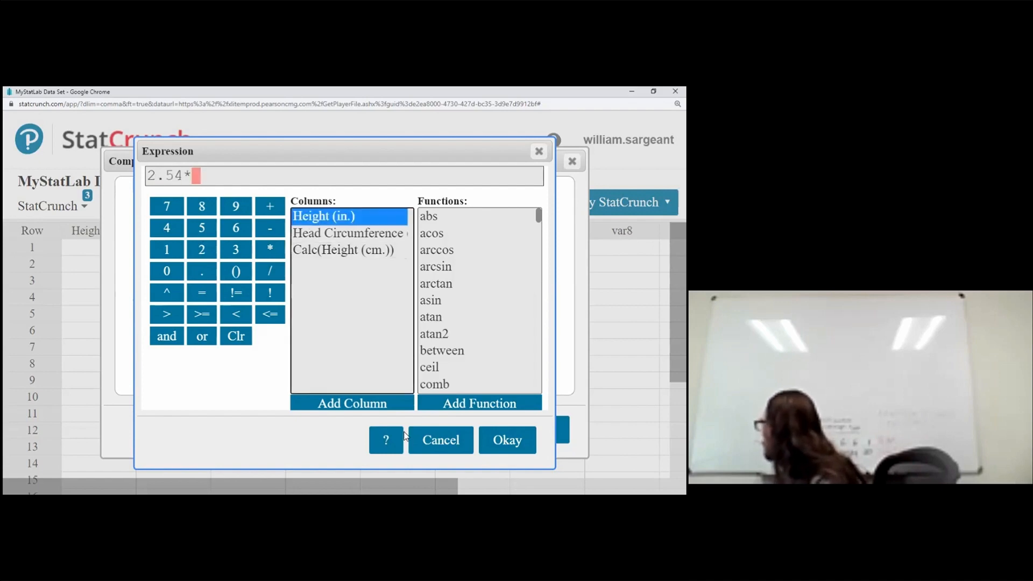
click(437, 442)
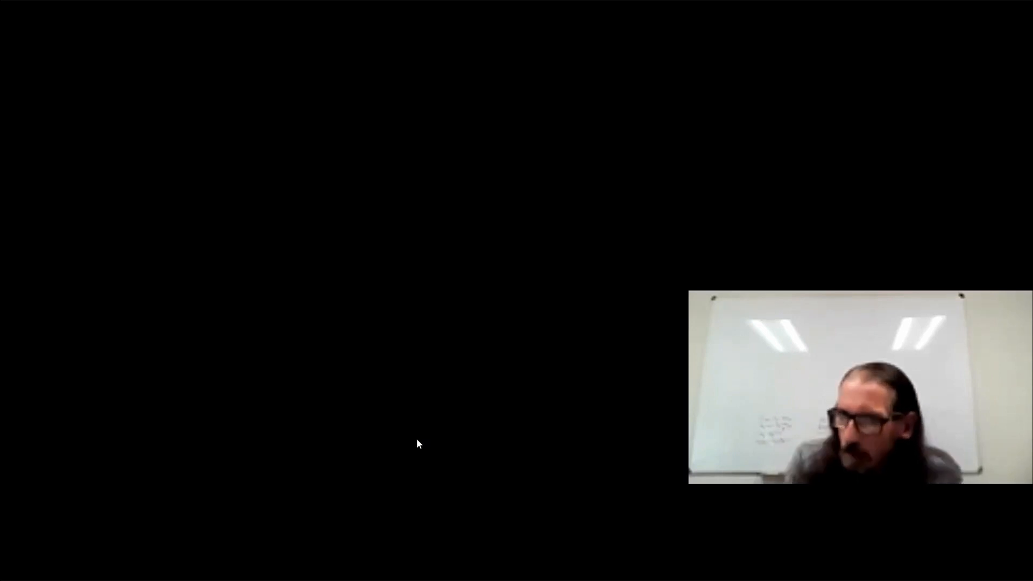
Step: Compute a new column with the expression 2.54*"Height (in.)"
click(417, 440)
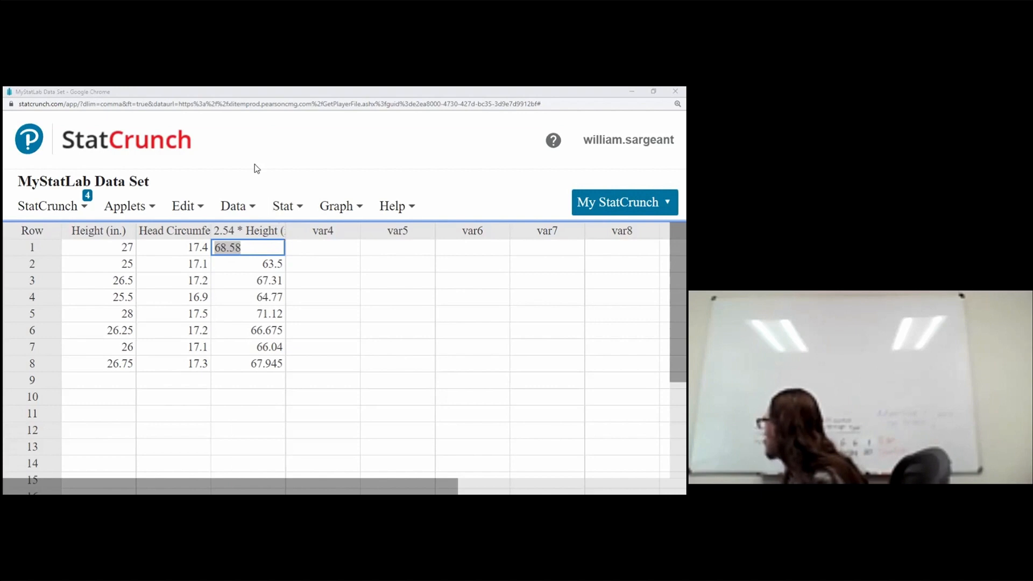
click(282, 206)
click(279, 233)
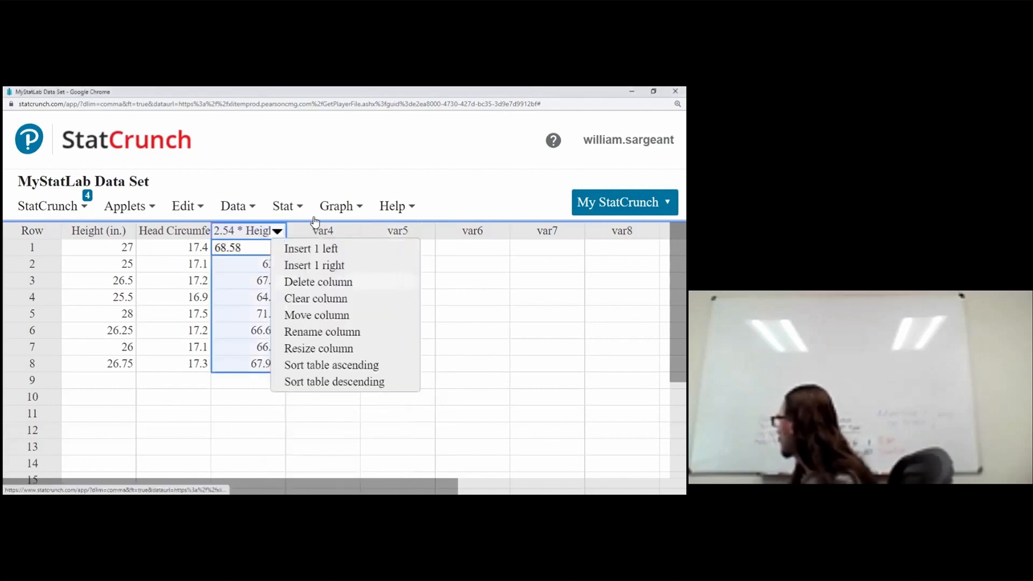
click(241, 208)
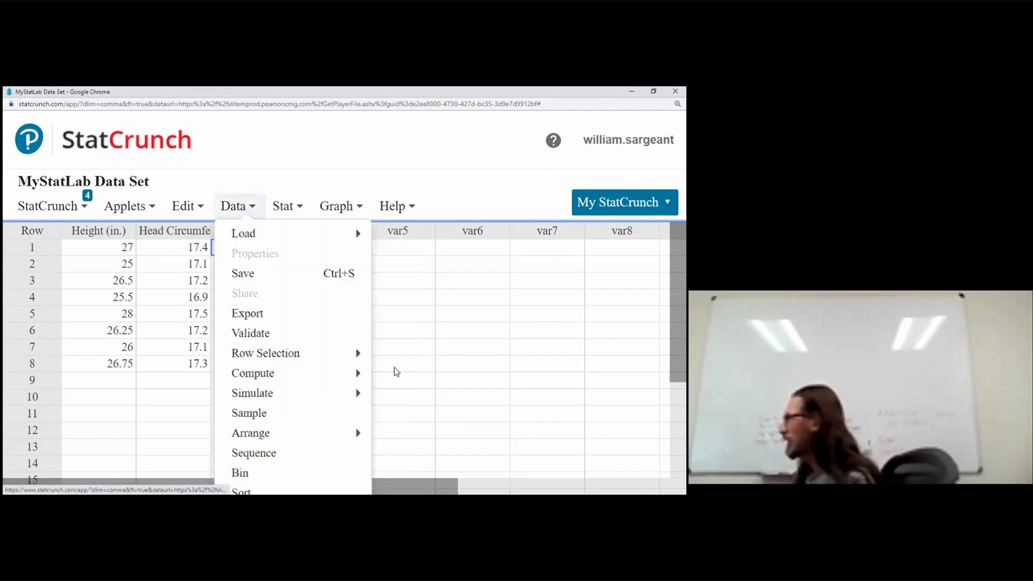
mouse_move(358, 373)
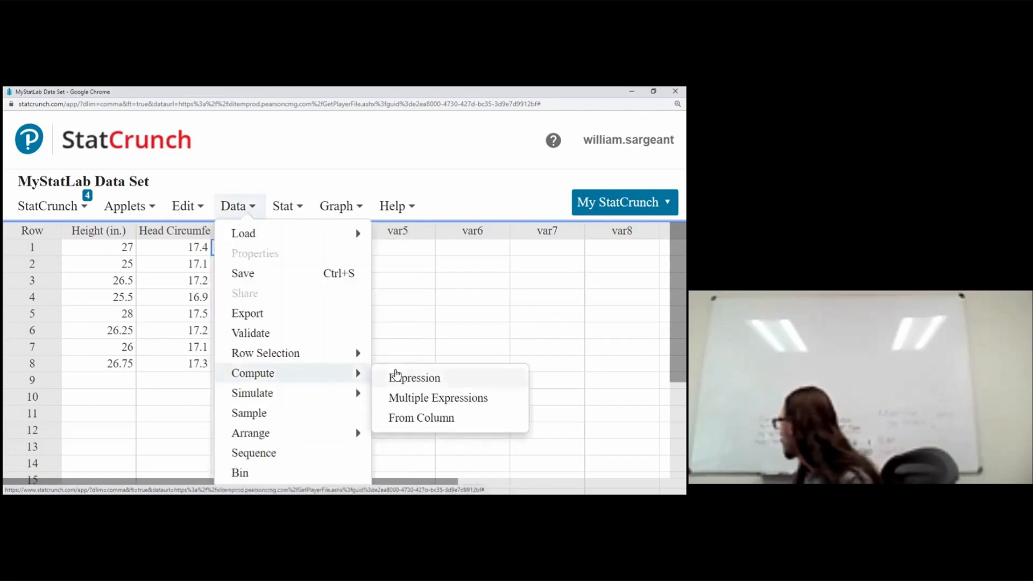
click(397, 376)
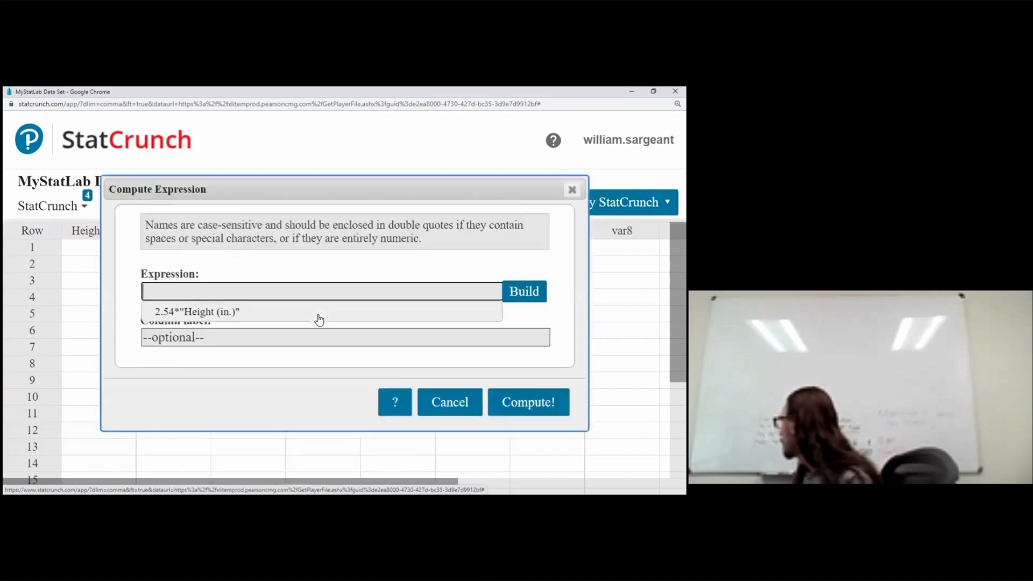
click(208, 311)
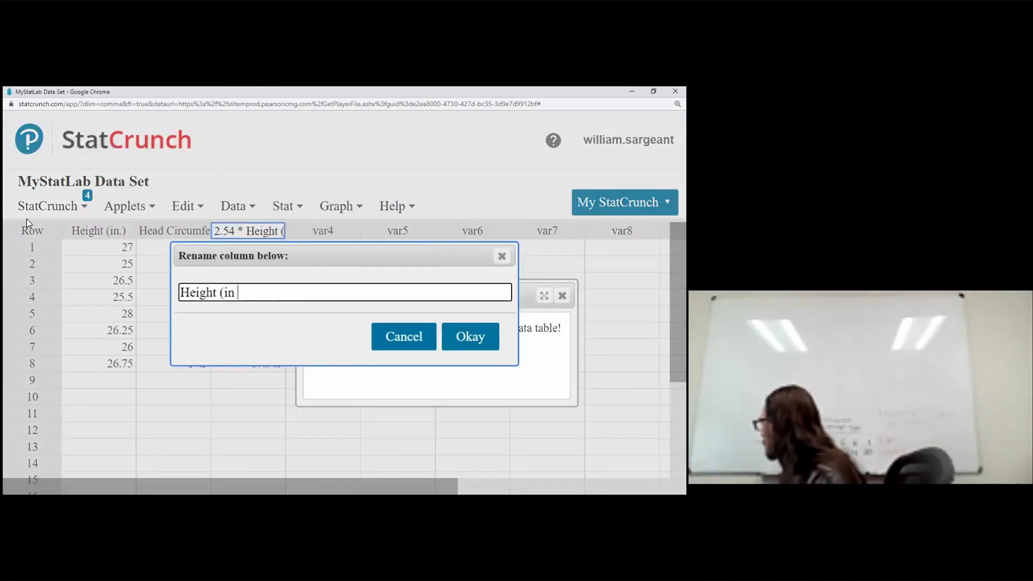
Step: Rename the computed column as Height (in cm)
text(cm))
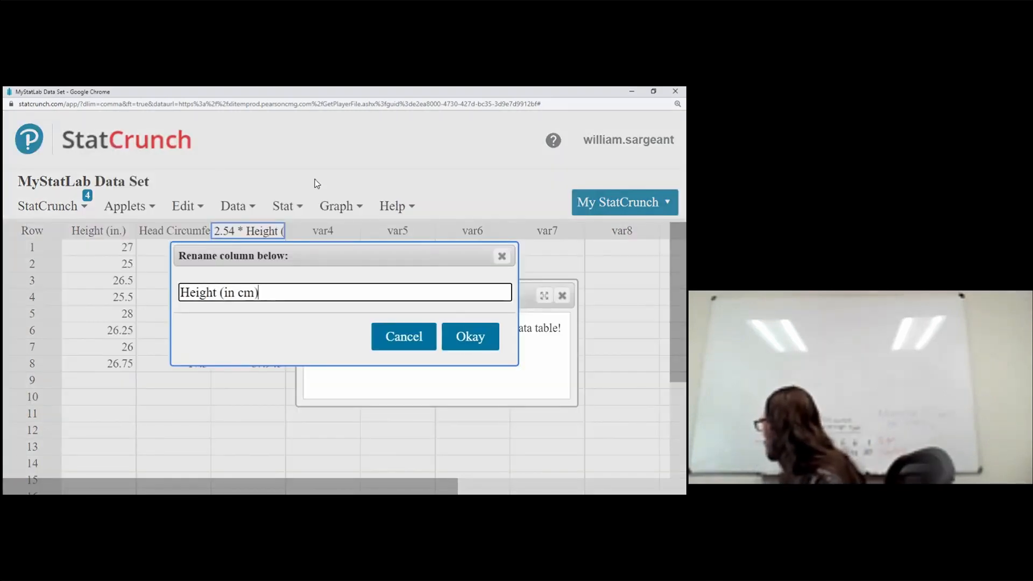
click(468, 337)
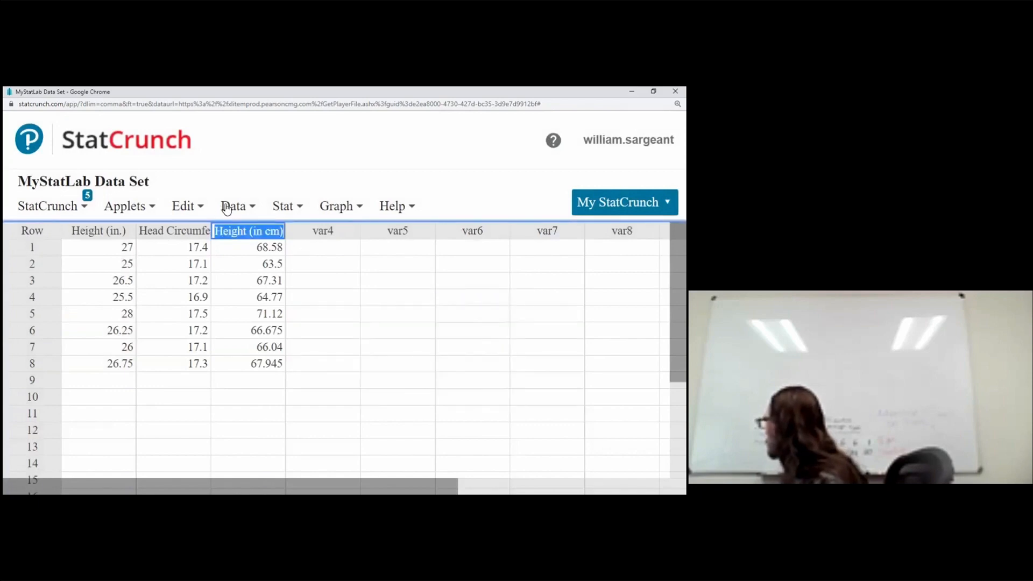
Step: Open a new Compute Expression and try changing the reused 2.54*"Height (in.)" expression to refer to Head
click(227, 208)
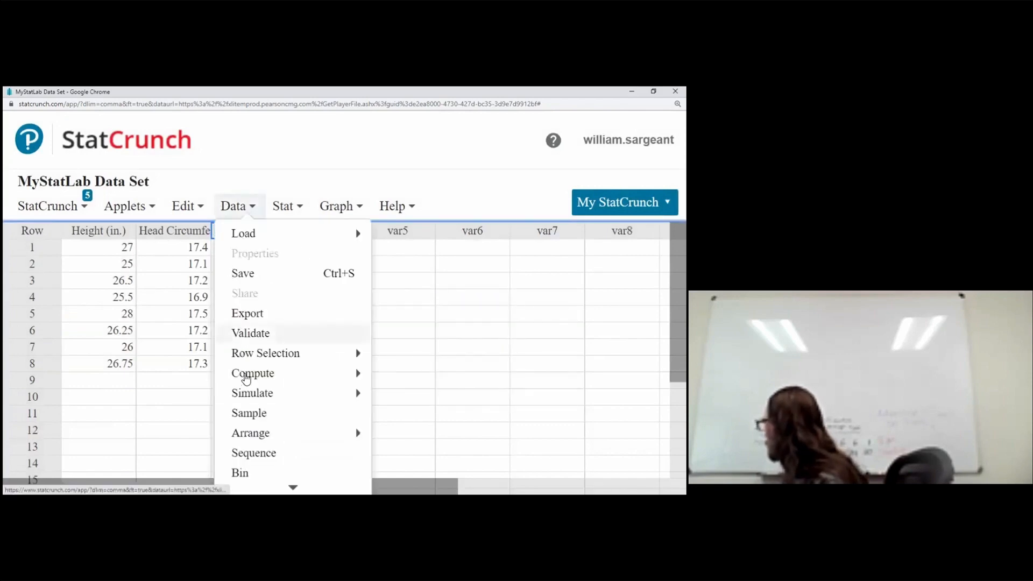
mouse_move(246, 378)
click(415, 380)
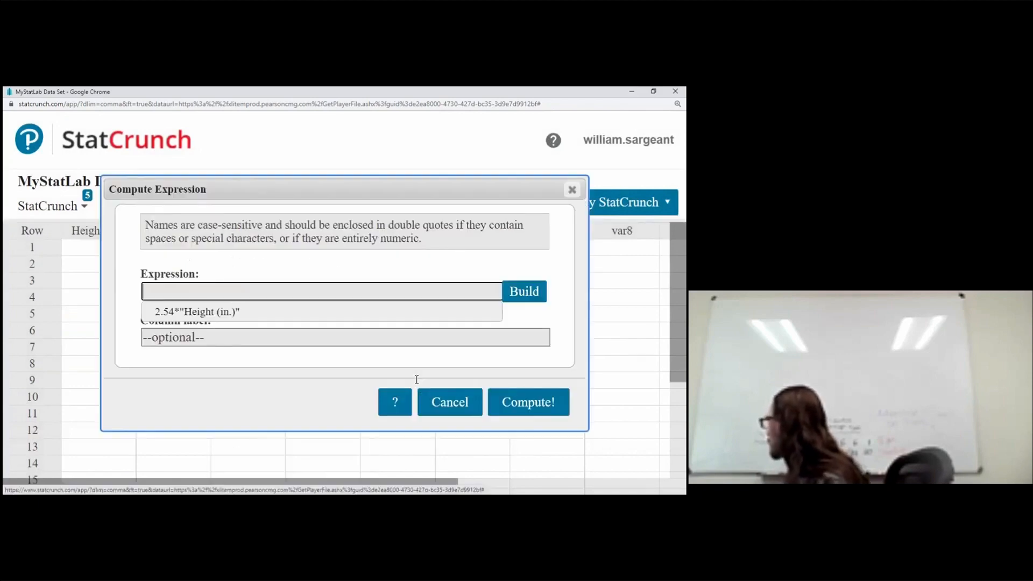
click(243, 311)
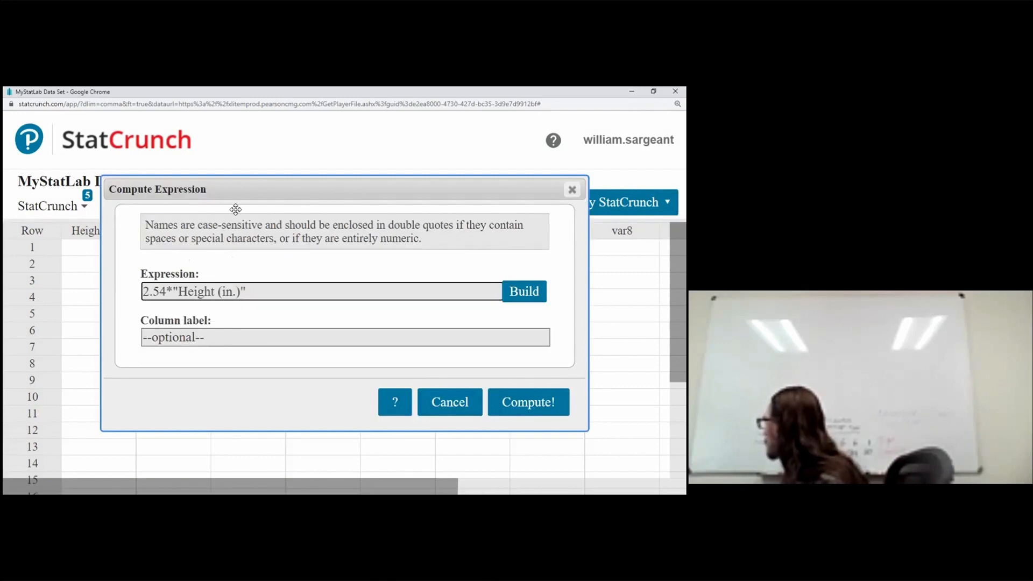
drag(236, 208, 333, 271)
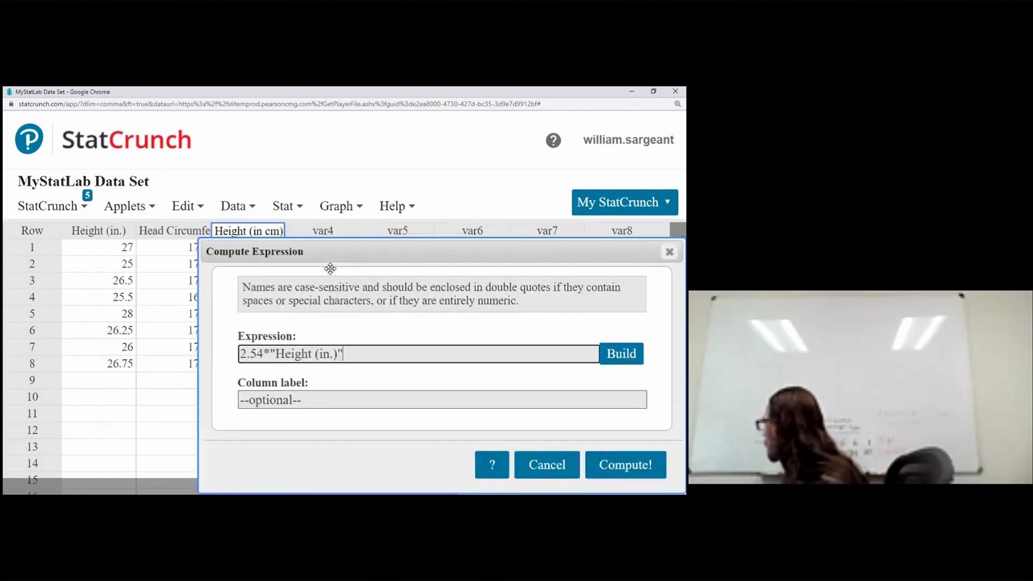
double_click(279, 354)
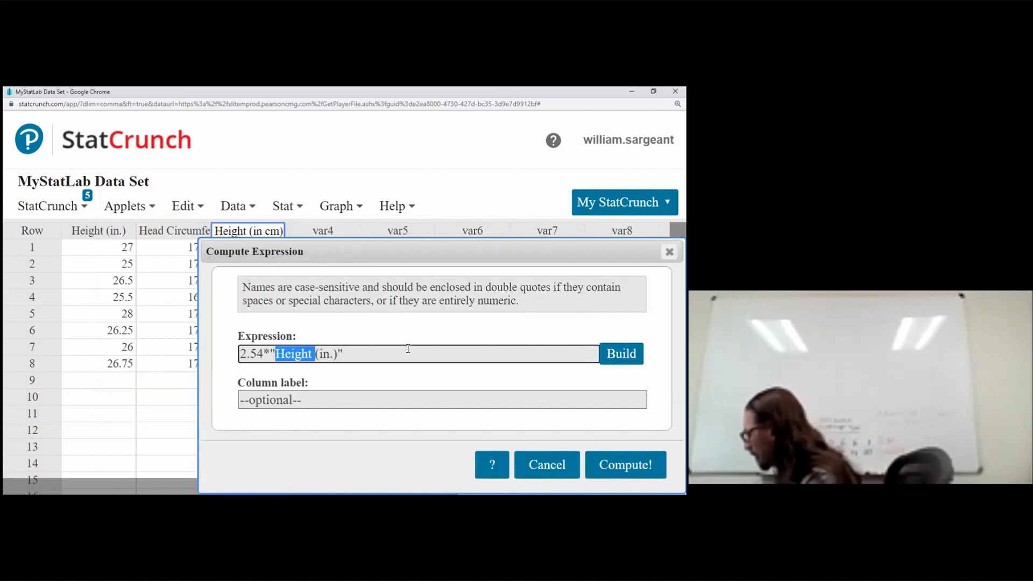
shift+click(409, 349)
text(Head)
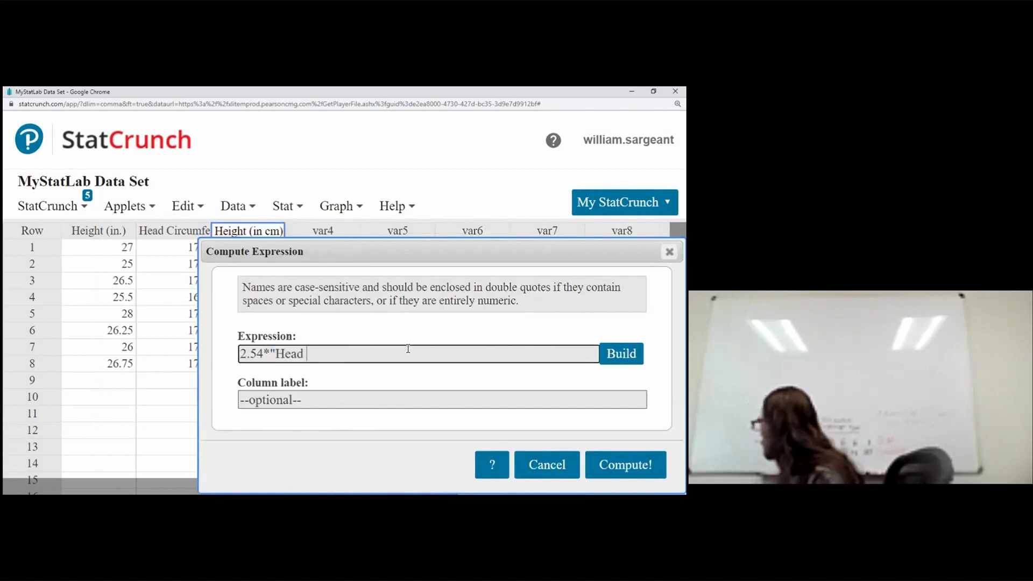
Step: Open the expression builder, pick Head Circumference, then cancel the builder and clear the expression
click(621, 354)
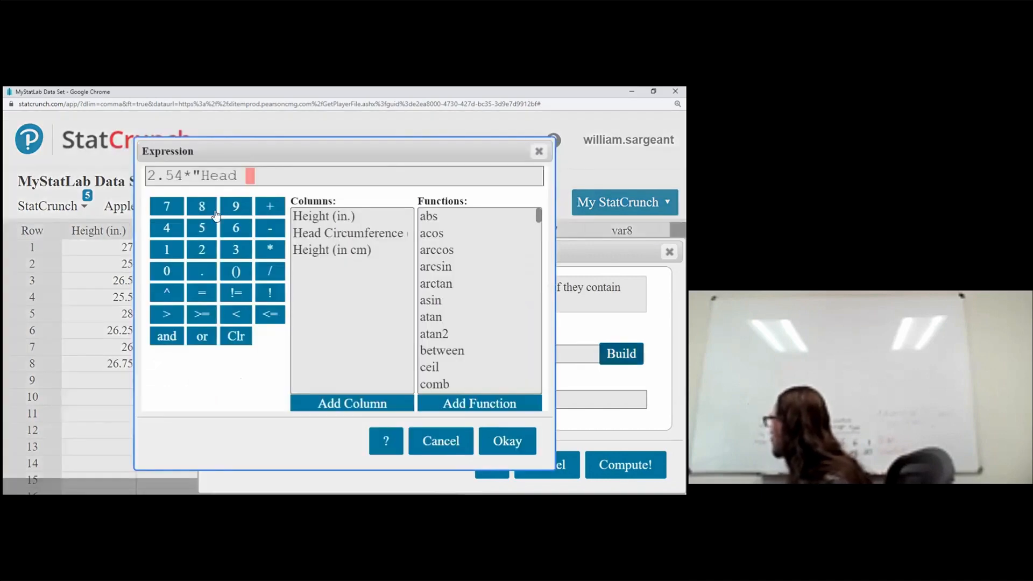
click(310, 236)
click(245, 188)
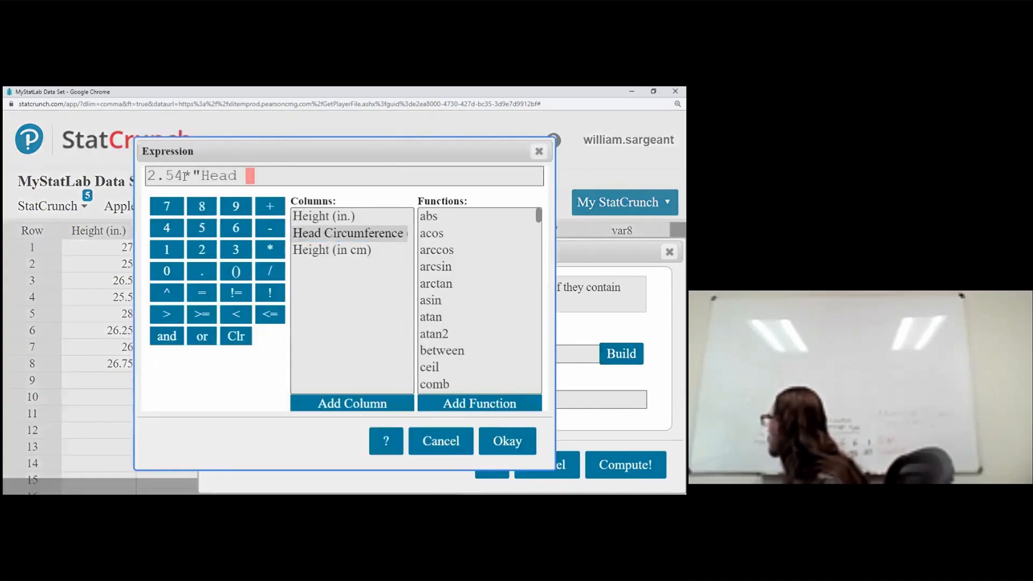
click(439, 442)
drag(329, 354, 18, 314)
key(BackSpace)
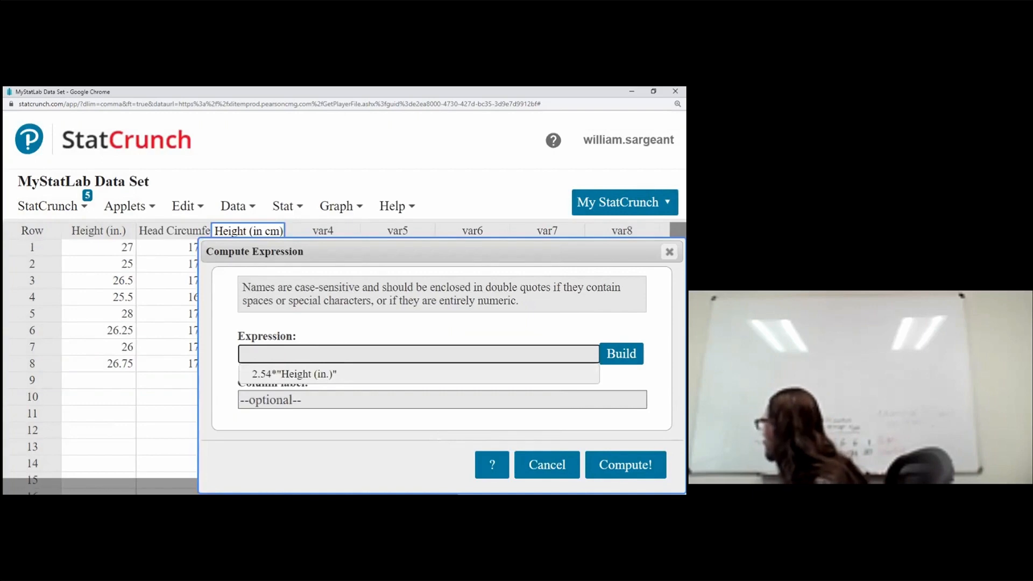
Step: Build the expression 2.54*"Head Circumference (in.)" and compute it as a new column
click(622, 353)
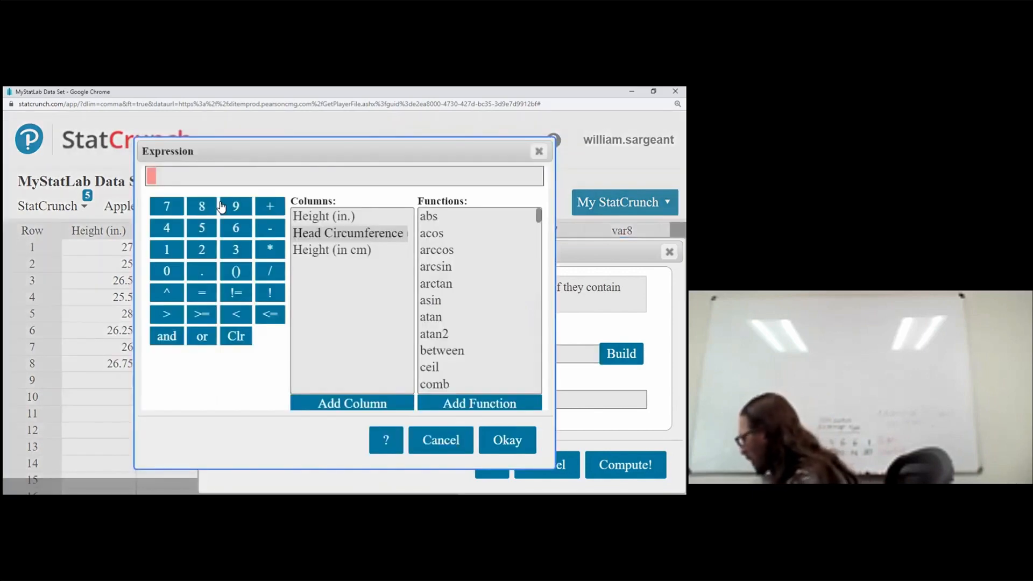
text(2.54)
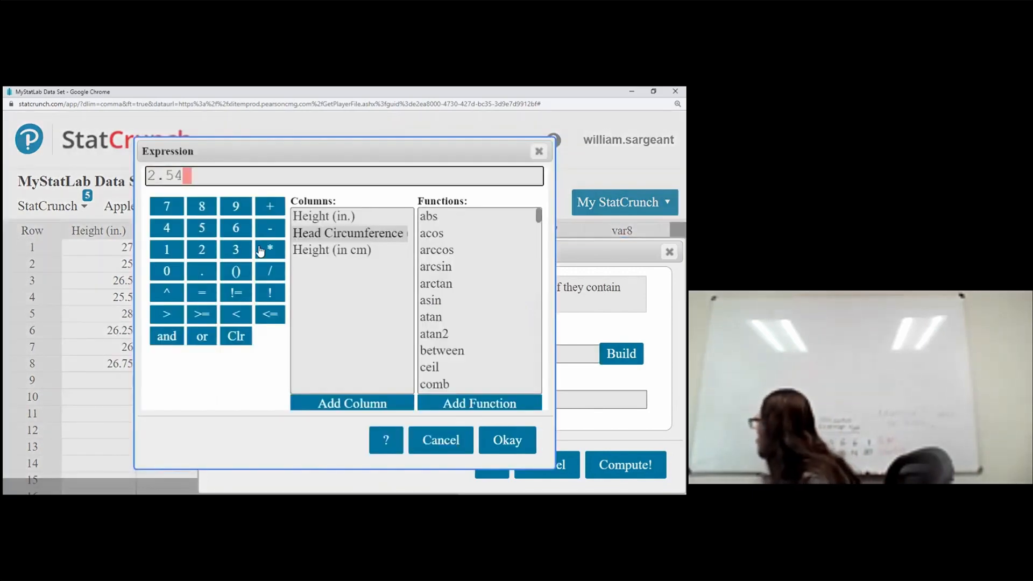
click(261, 251)
click(320, 236)
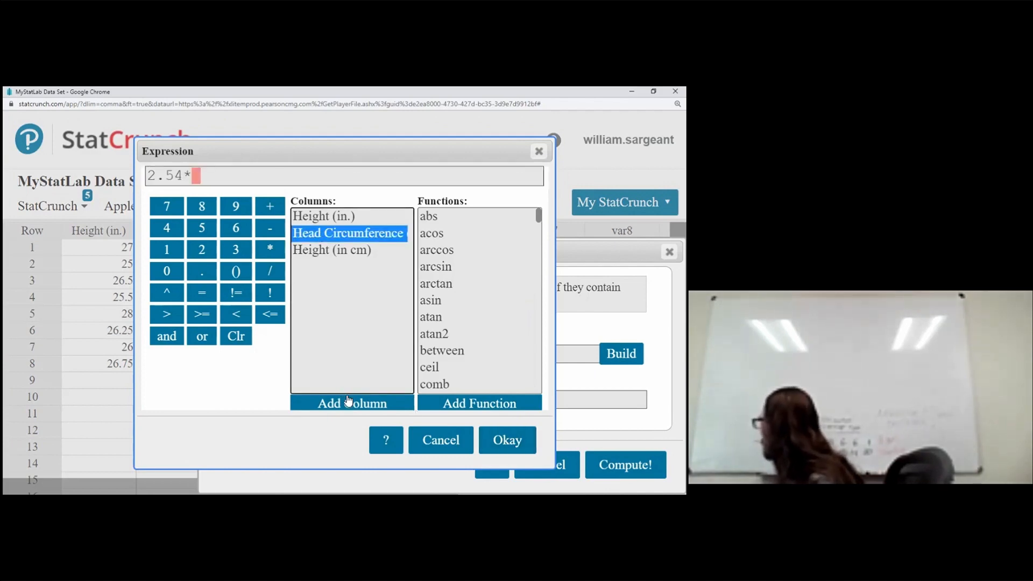
click(348, 403)
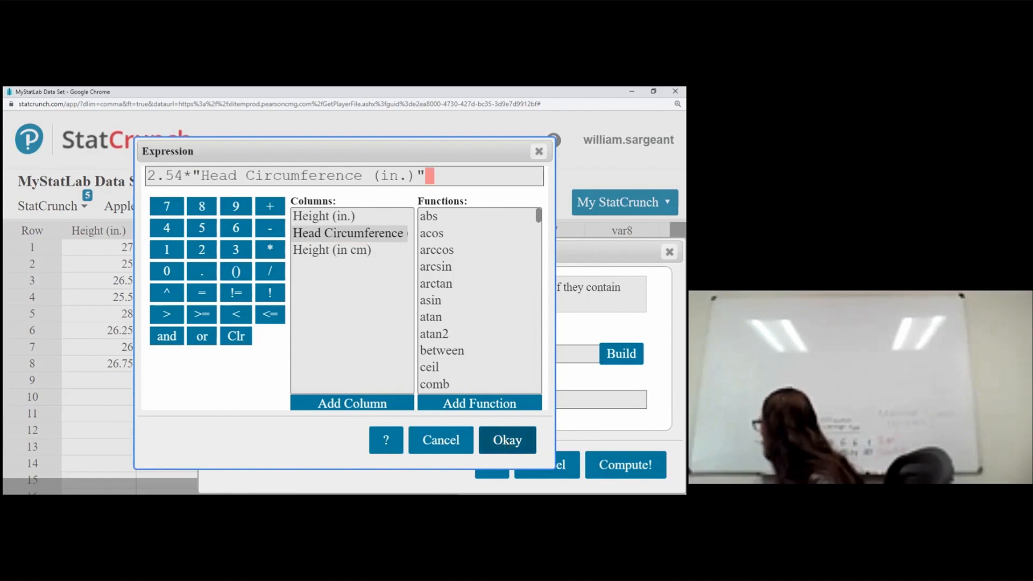
click(508, 442)
click(625, 465)
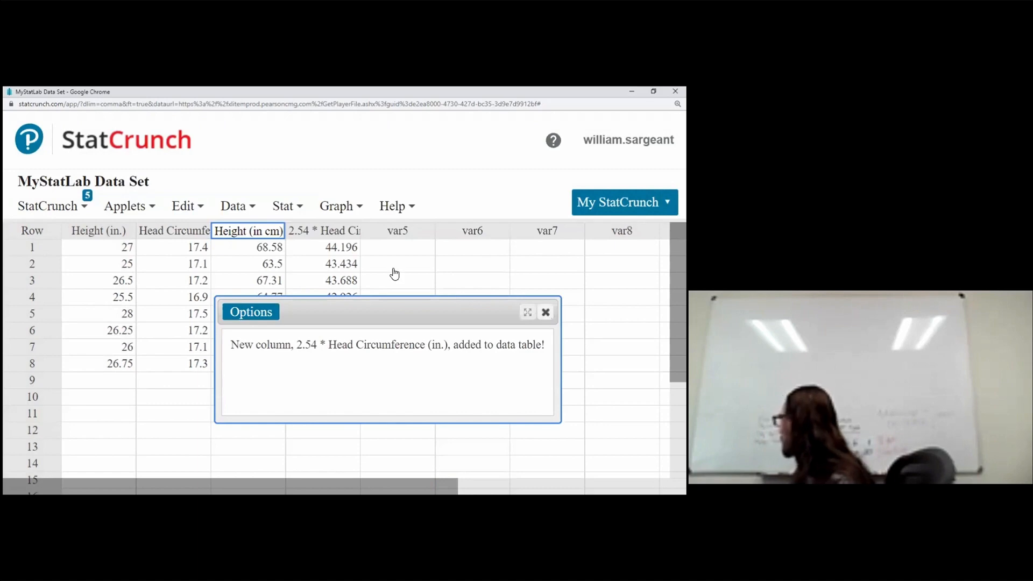
Step: Widen the data columns and rename the new computed column as Head Circumference (cm.)
click(347, 237)
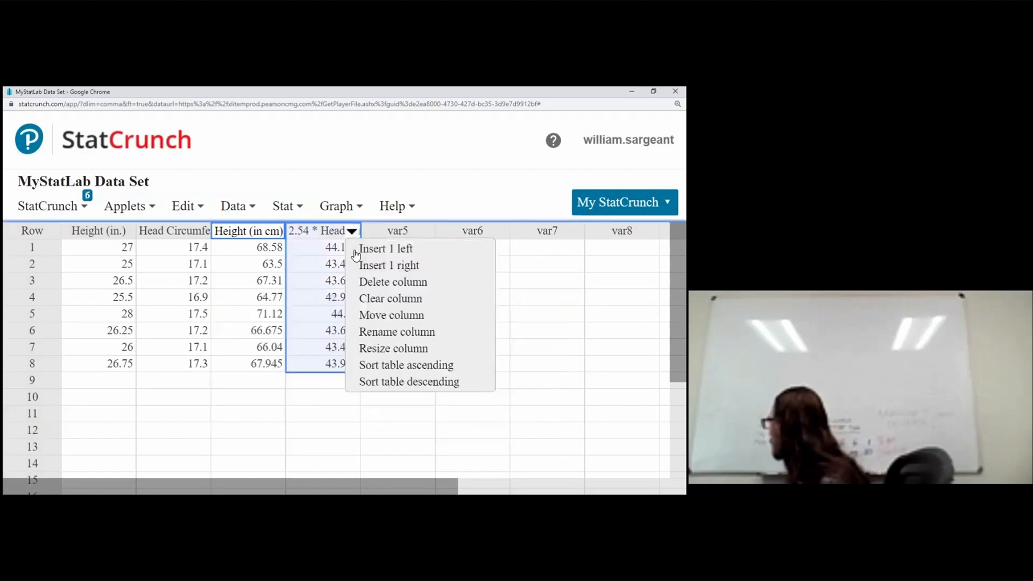
click(215, 179)
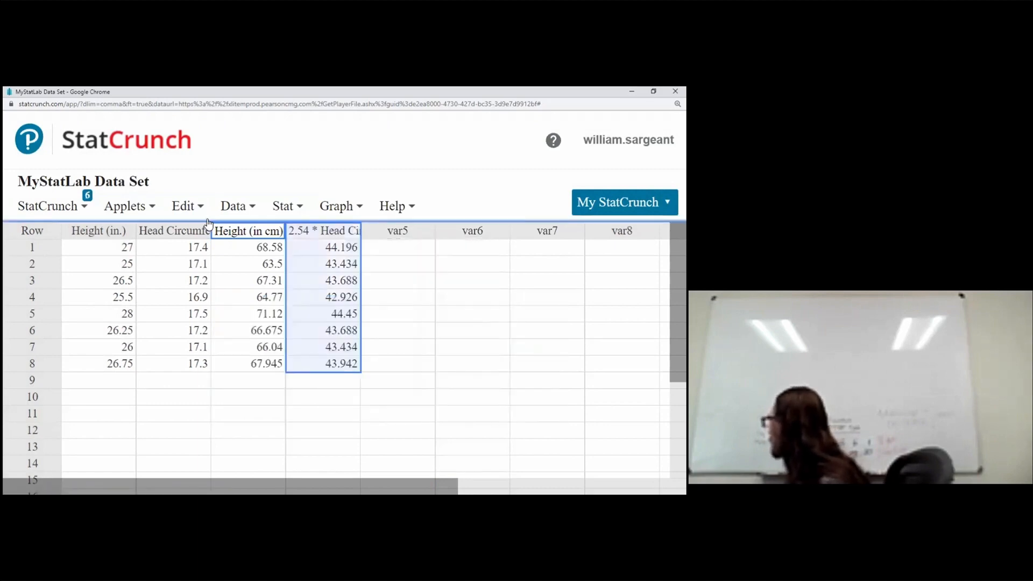
double_click(211, 230)
click(404, 231)
click(436, 332)
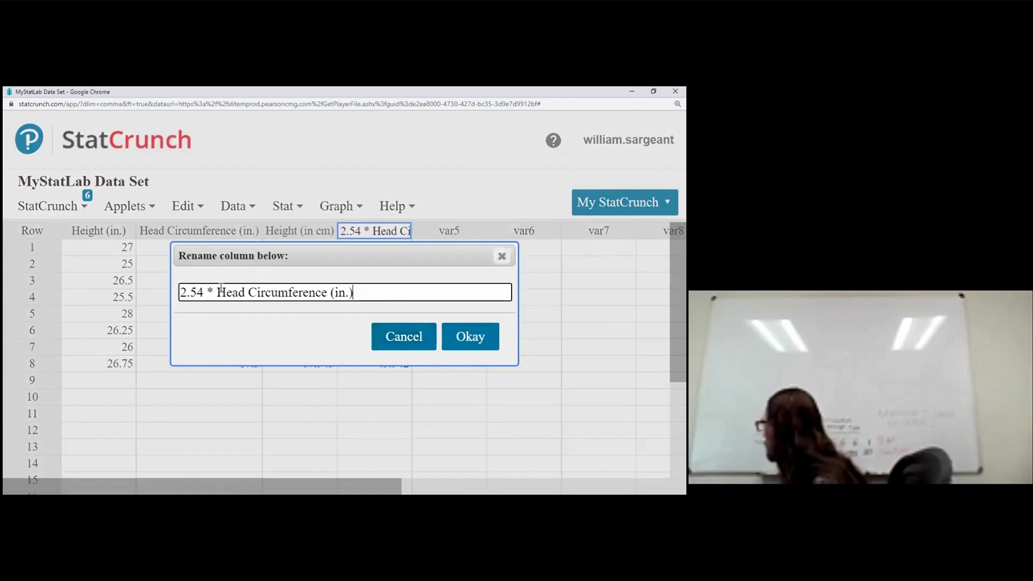
drag(216, 292, 27, 260)
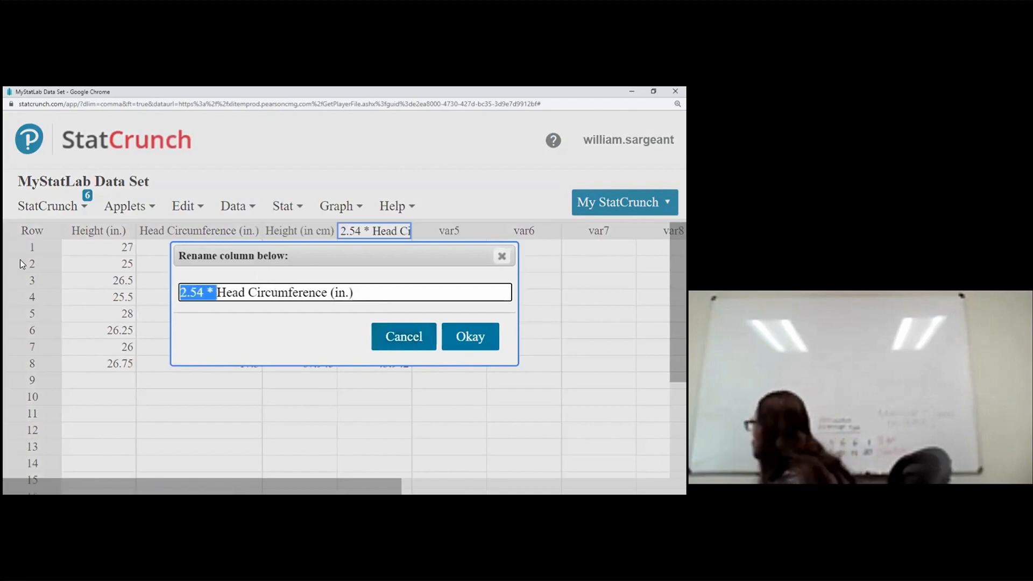
key(BackSpace)
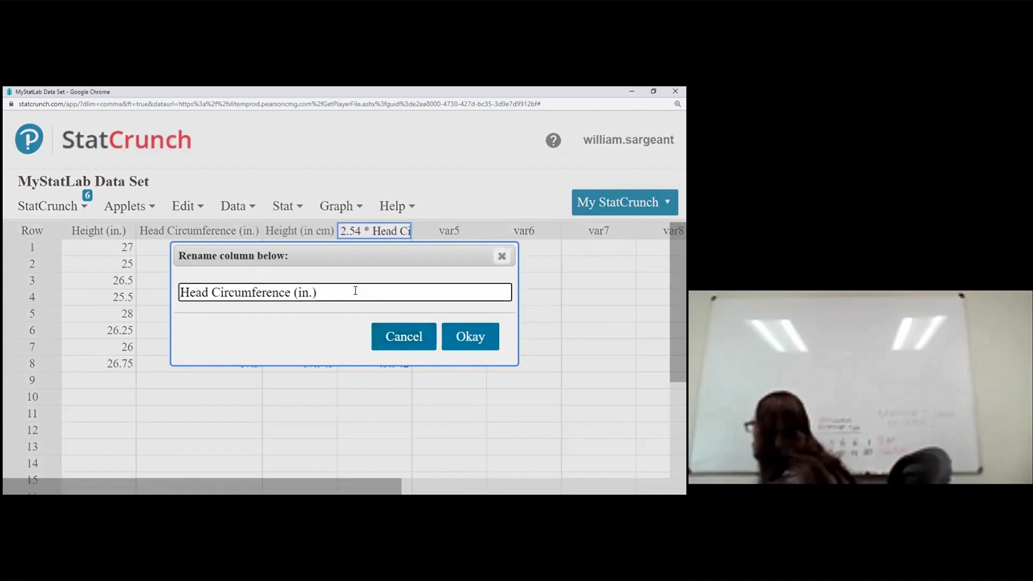
click(309, 292)
key(BackSpace)
key(BackSpace)
text(cm)
key(Tab)
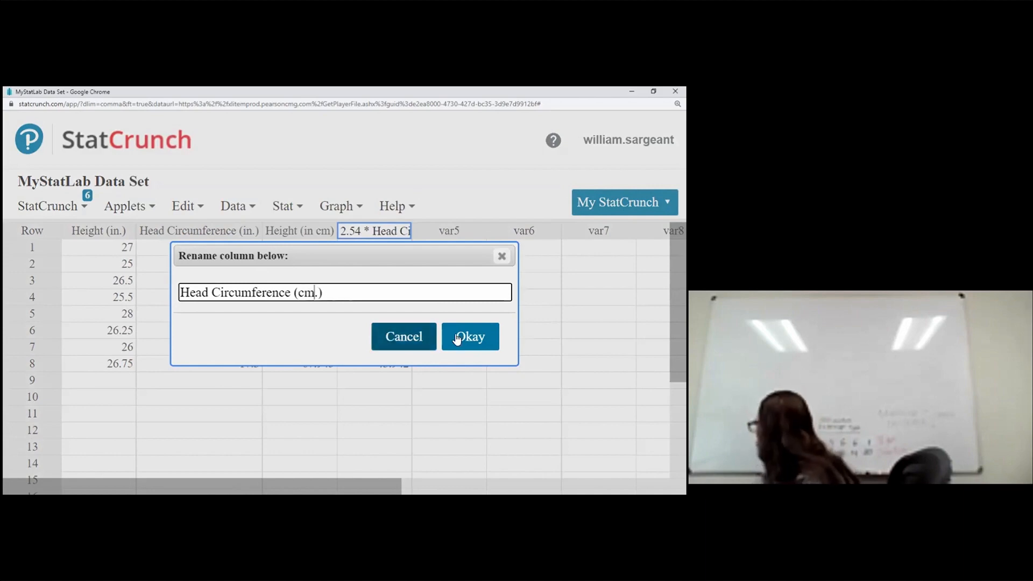
key(Tab)
key(Return)
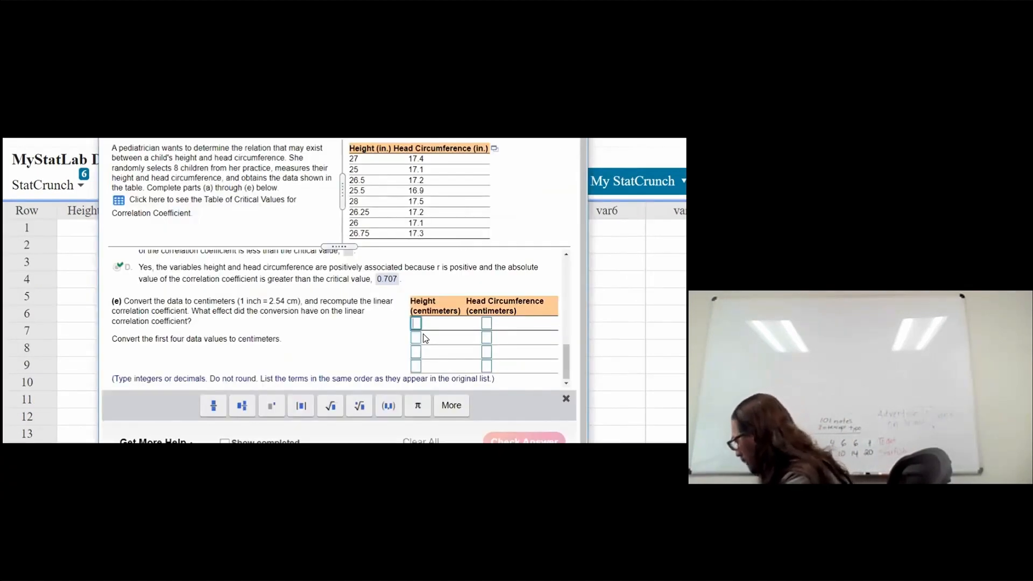
Step: Enter the first four heights in centimeters in the homework answer table: 68.58, 63.5, 67.31, 64.77
text(68.58)
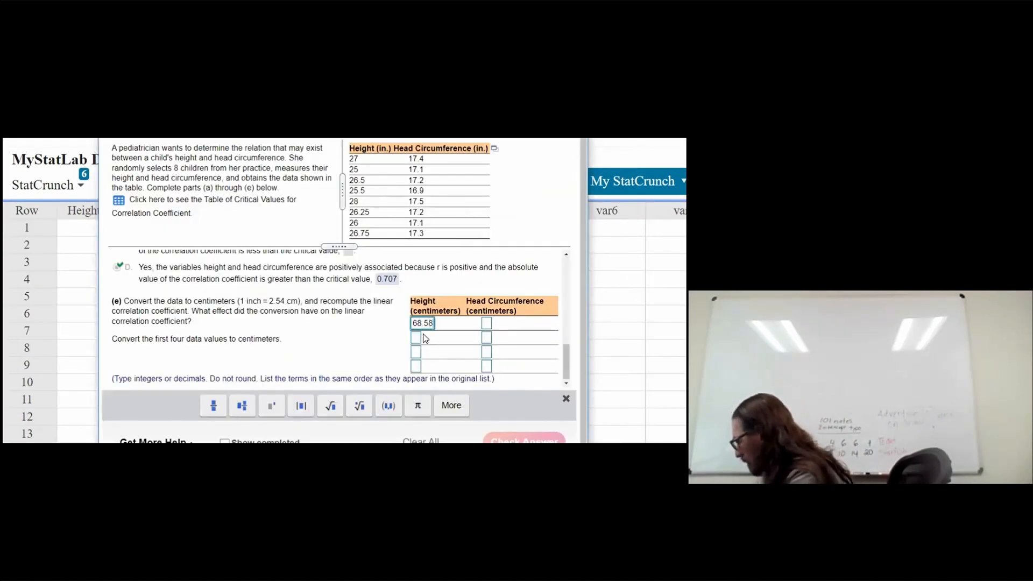
click(425, 338)
text(63.5)
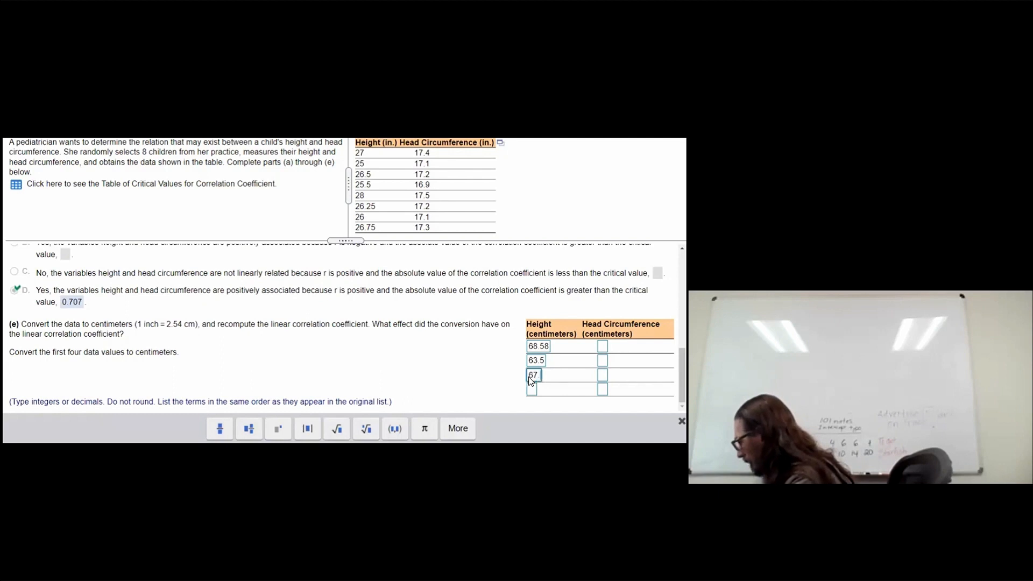
click(528, 377)
text(67.31)
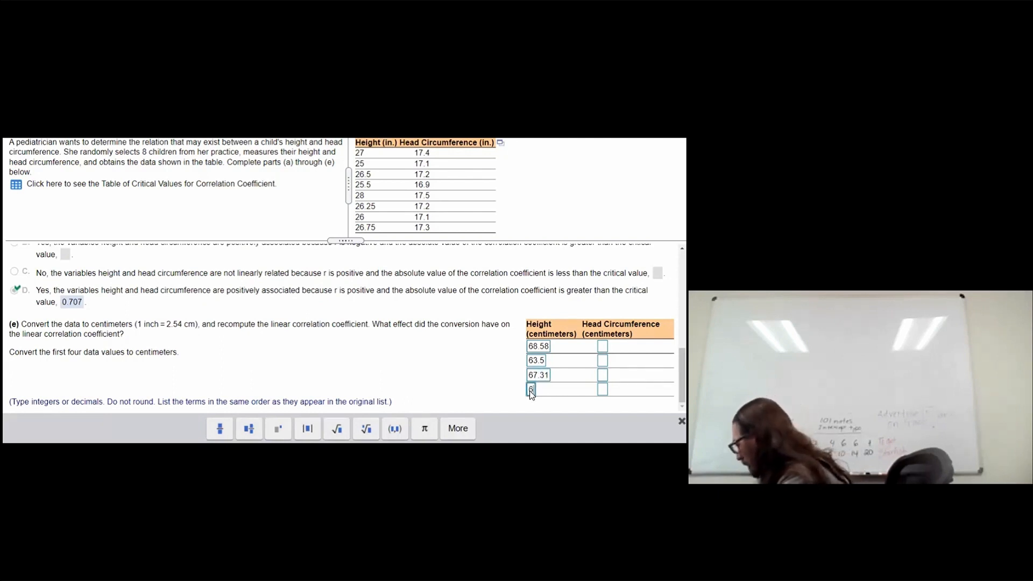
text(64.77)
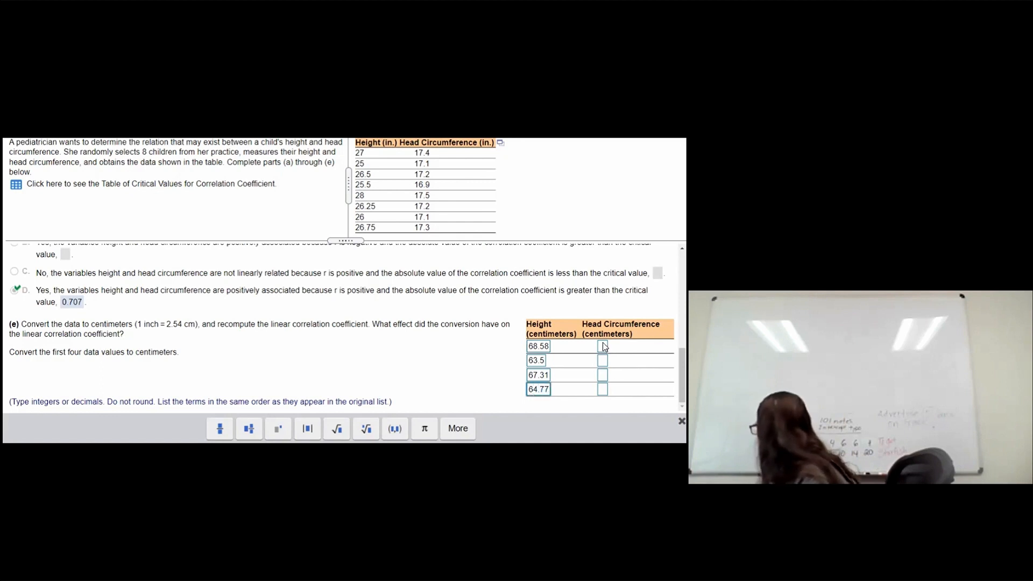
Step: Enter head circumferences 44.196, 43.434 and 43.688 in centimeters for the first three rows
click(603, 345)
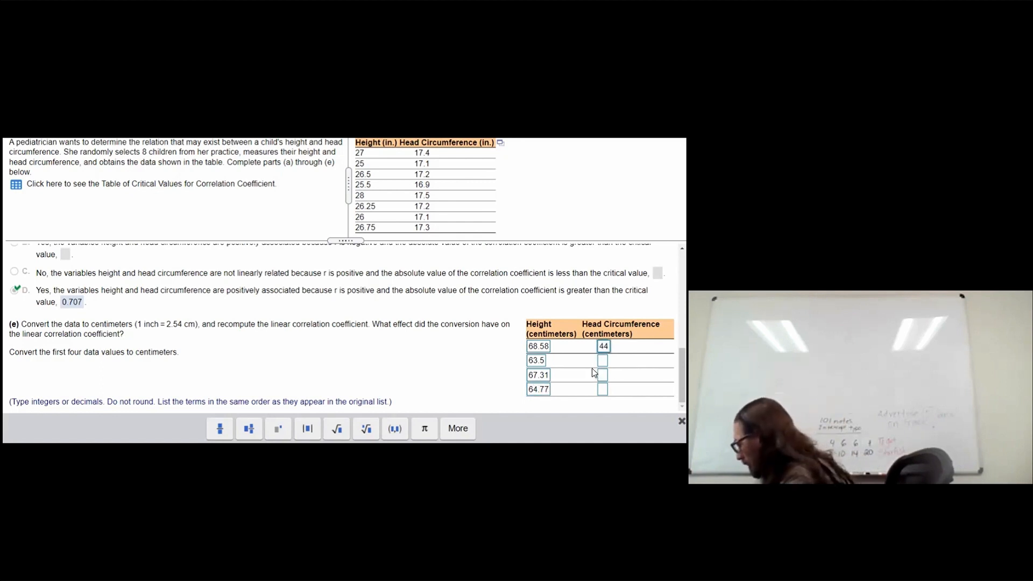
text(44.196)
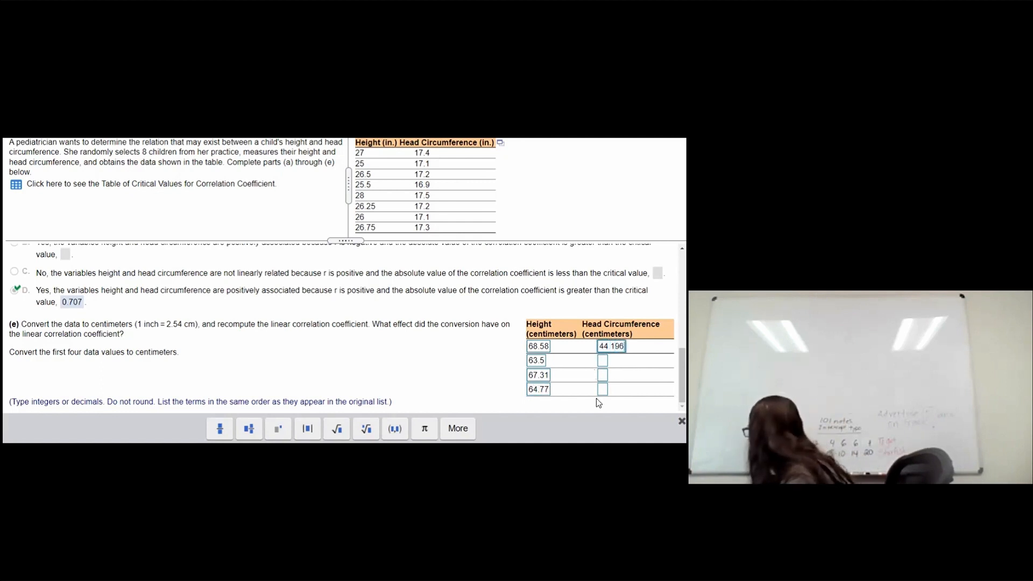
click(603, 360)
text(43.434)
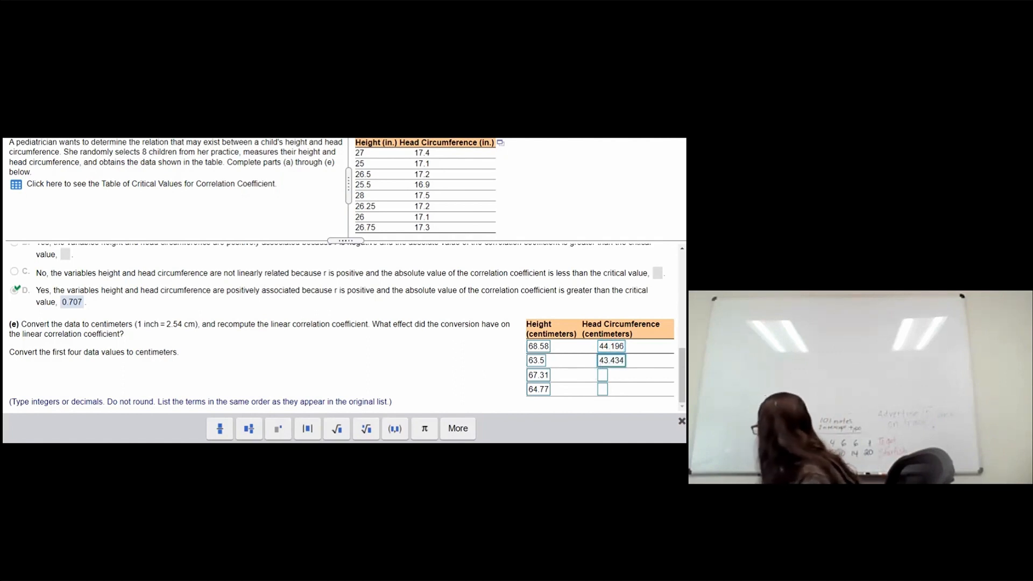
click(599, 375)
text(43.688)
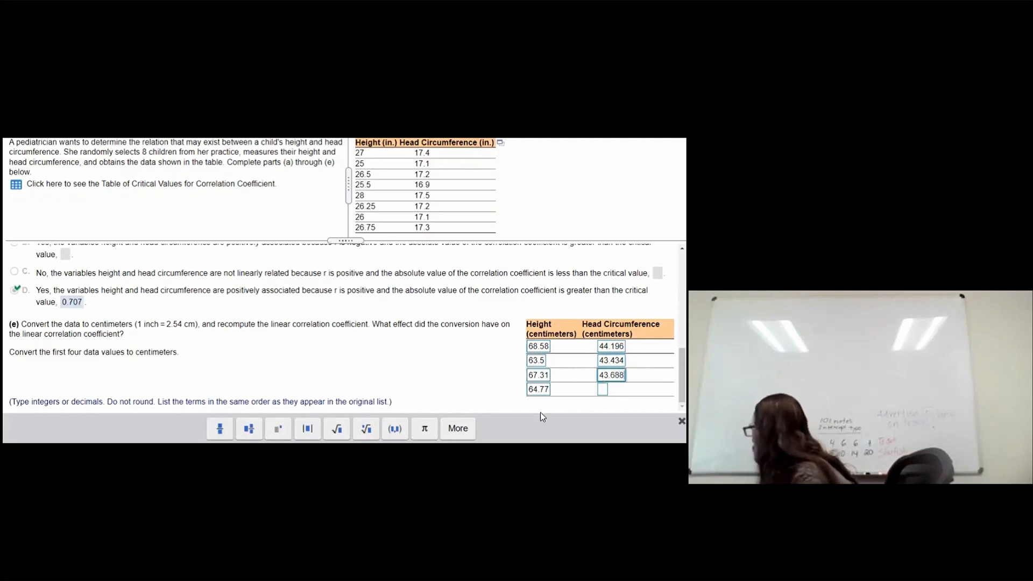
Step: Enter 42.926 as the fourth head circumference in centimeters and submit the answer
key(alt+Tab)
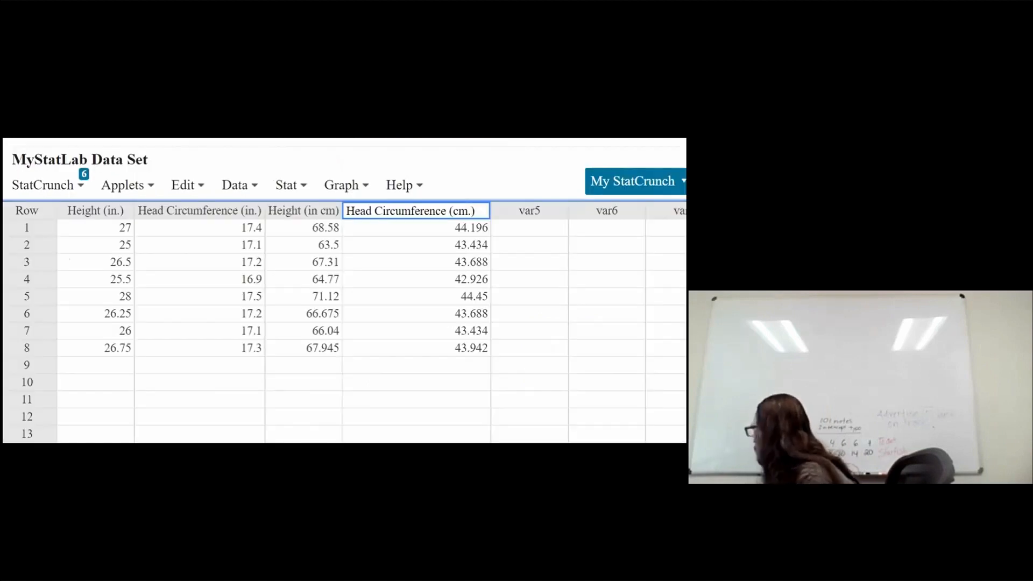
mouse_move(280, 441)
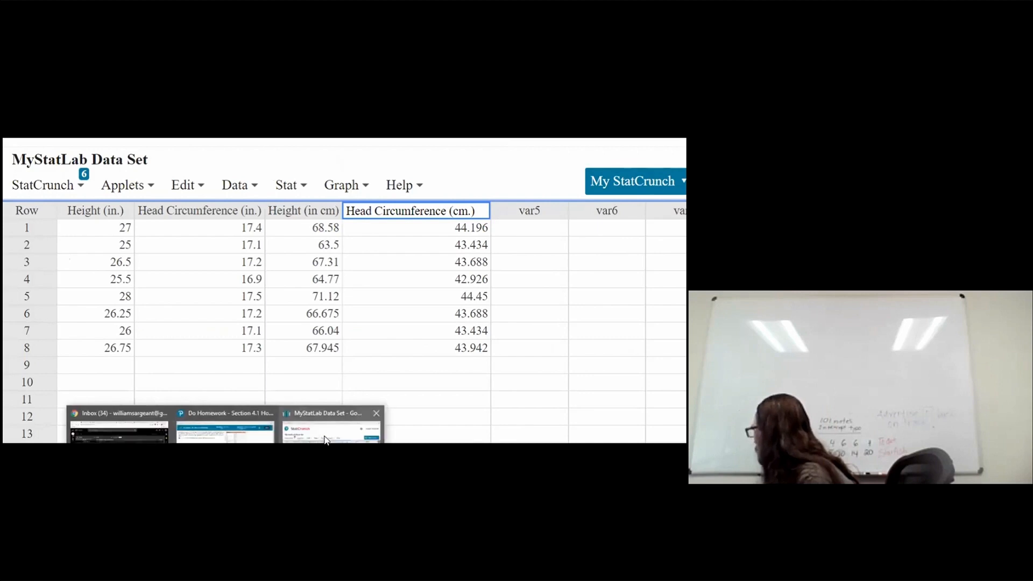
click(226, 430)
click(597, 389)
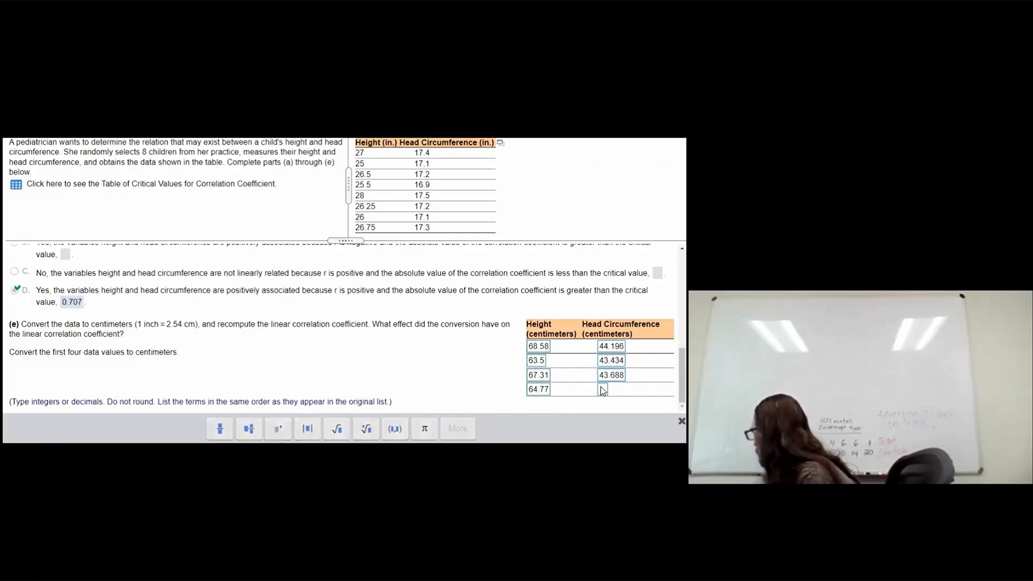
click(603, 389)
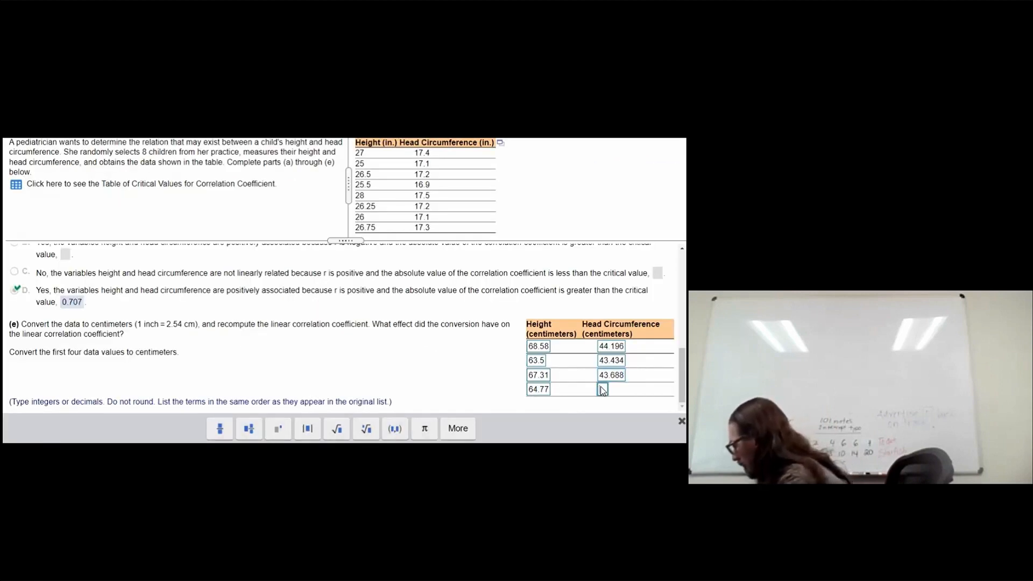
text(42.926)
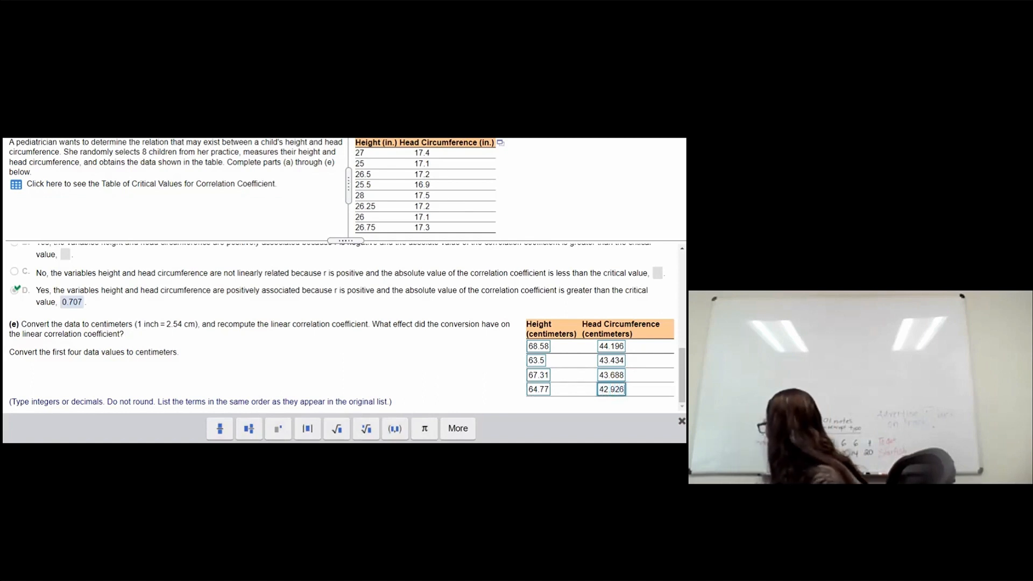
key(Return)
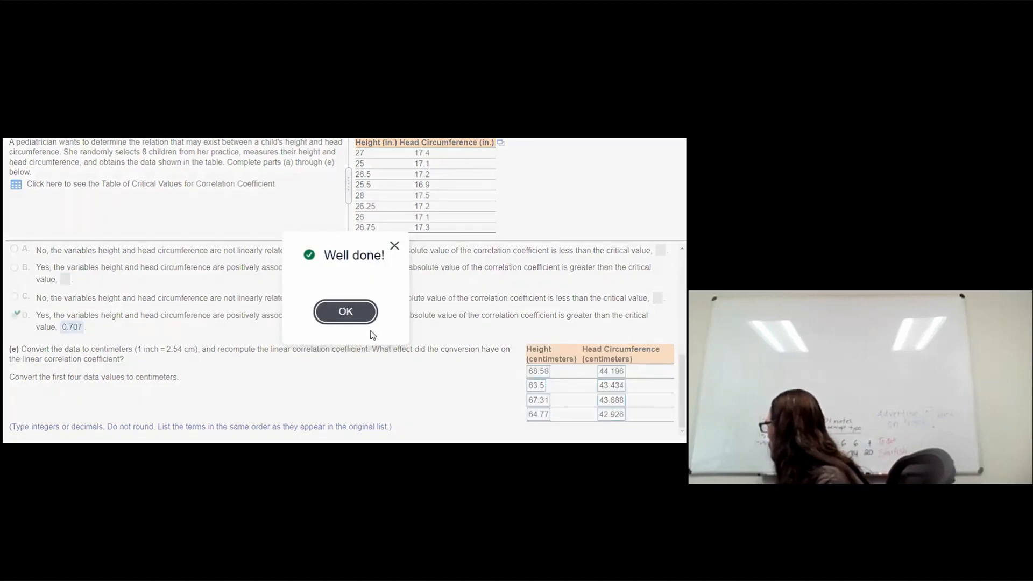
Step: Enter the last four heights in centimeters in the homework table: 77.12, 66.675, 66.04, 67.945
click(347, 317)
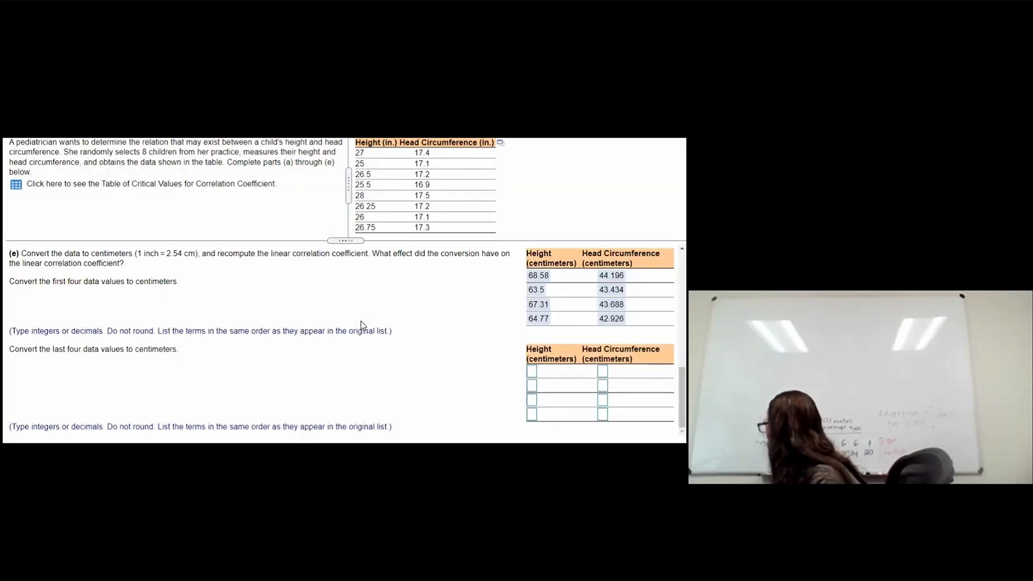
mouse_move(307, 445)
click(323, 425)
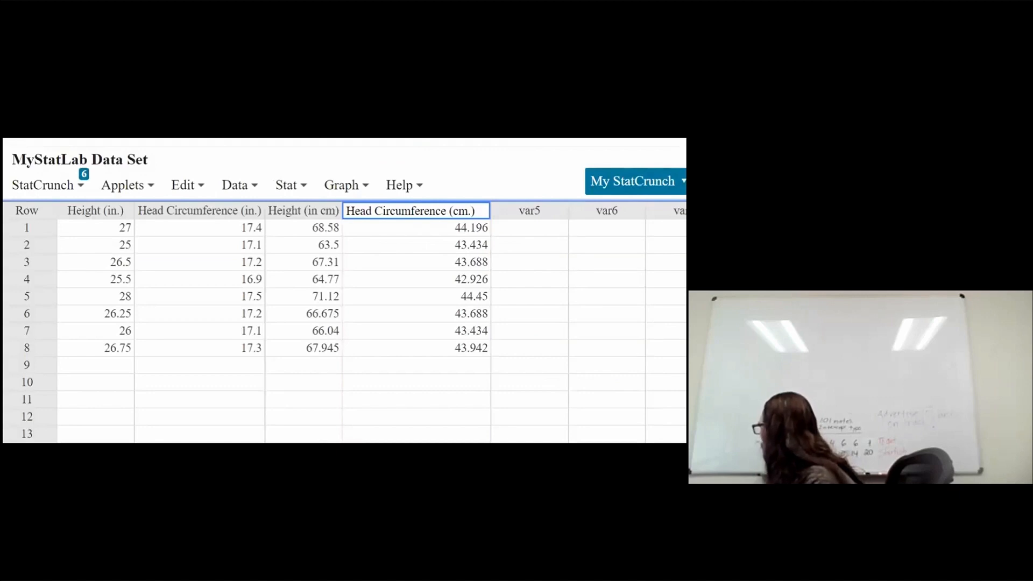
mouse_move(231, 443)
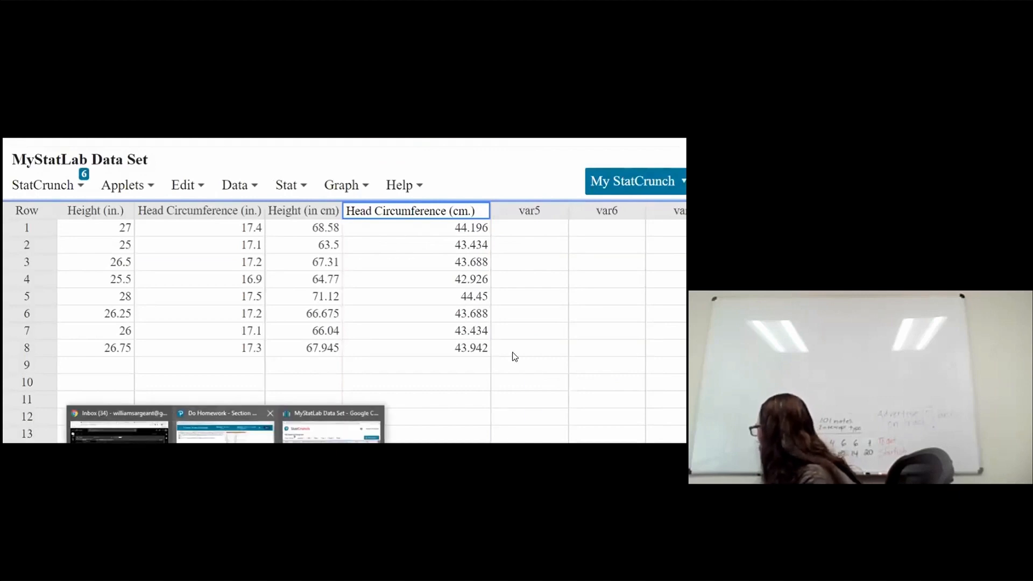
click(529, 372)
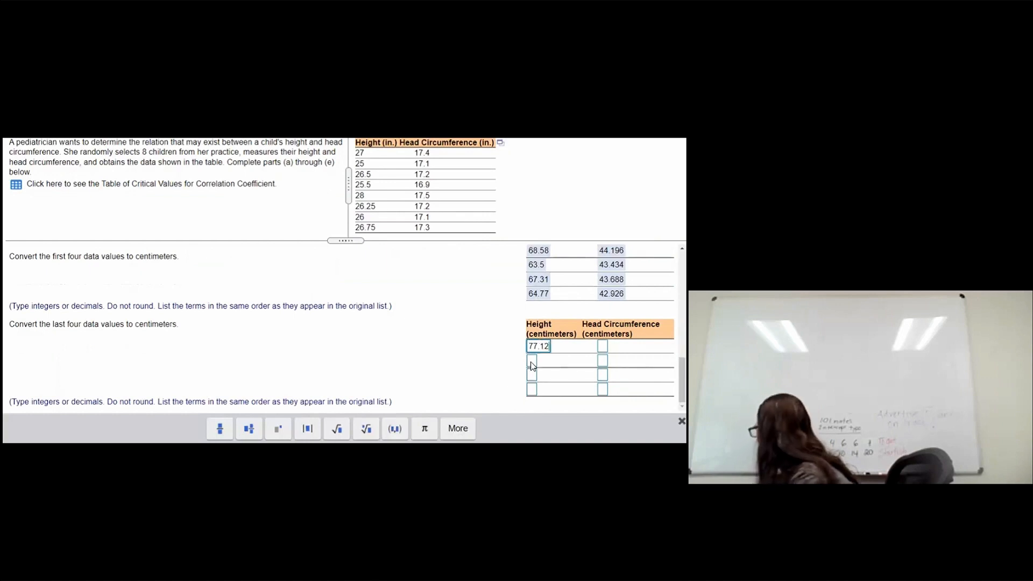
click(531, 362)
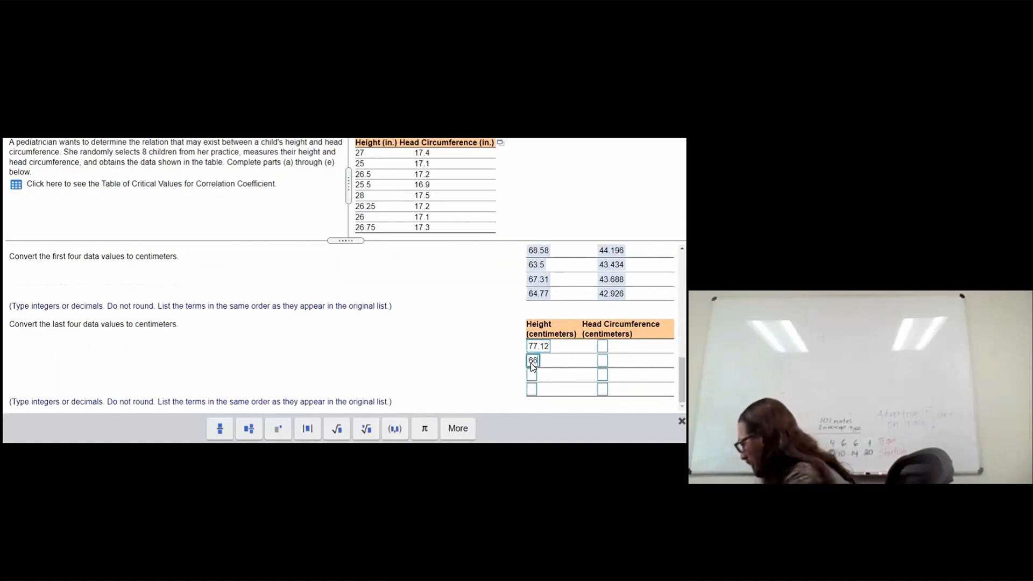
text(66.675)
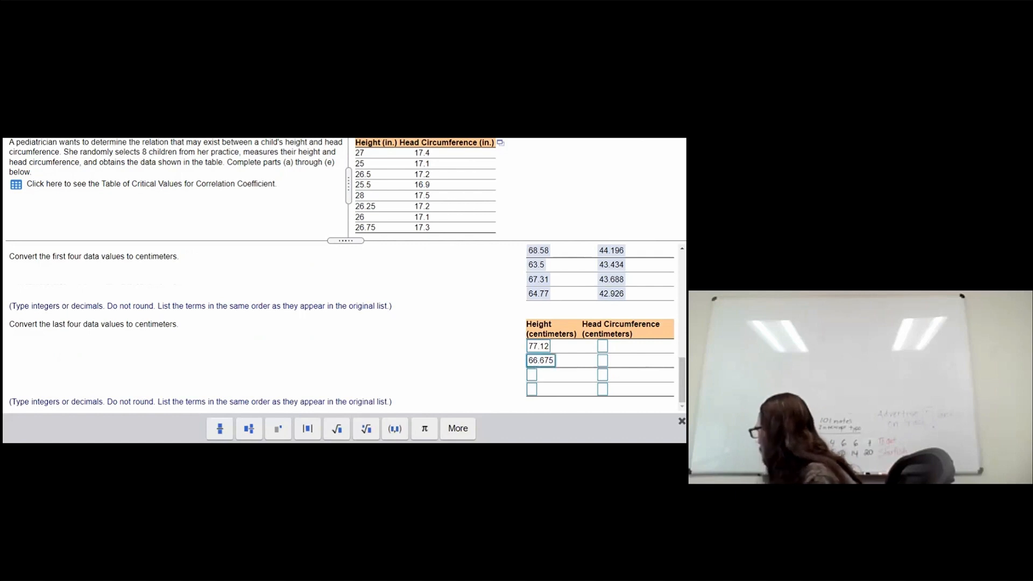
click(532, 376)
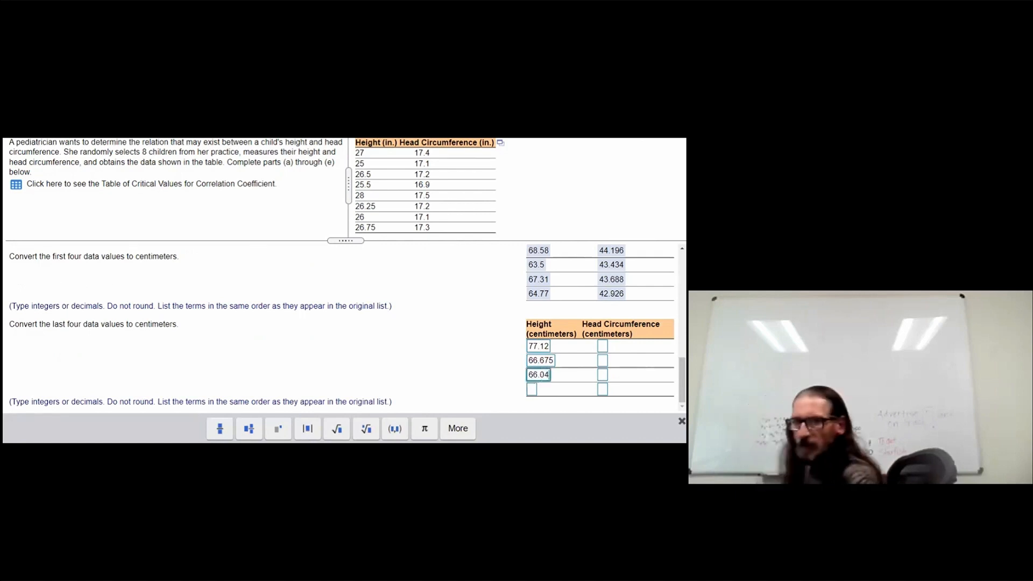
click(534, 389)
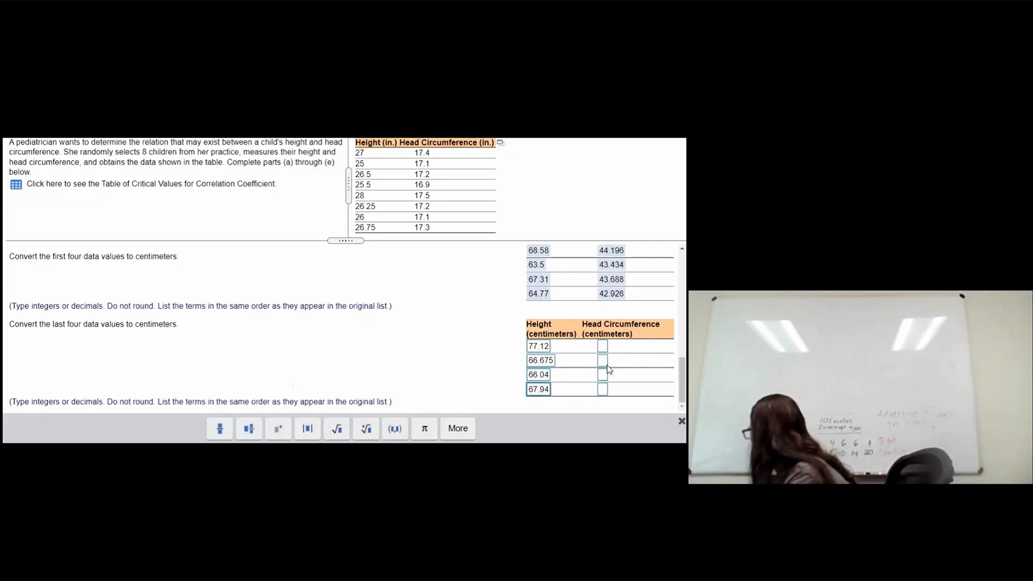
text(67.945)
Step: Enter head circumferences 44.45 and 43.688 in centimeters for the fifth and sixth rows
click(600, 344)
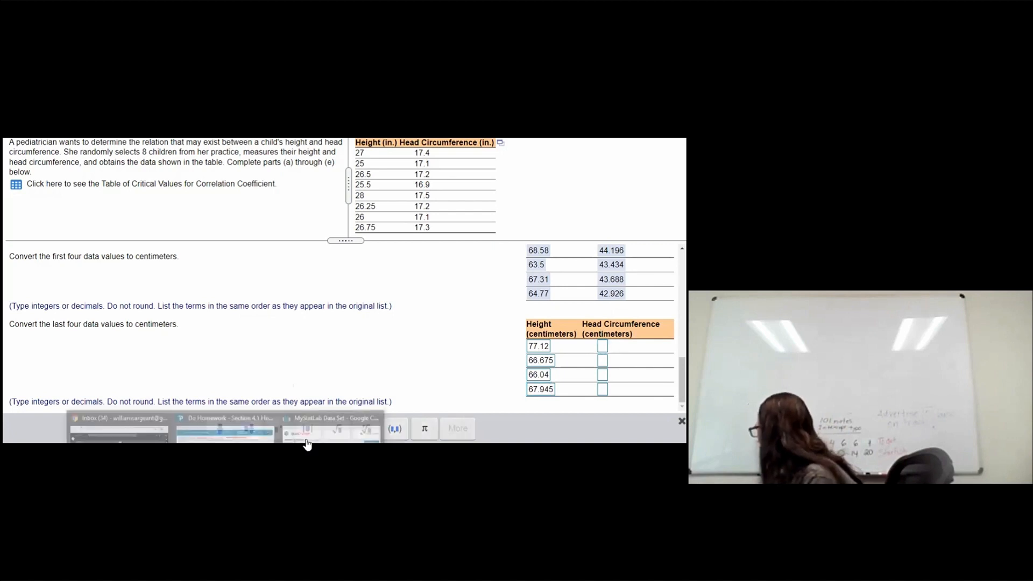
click(306, 442)
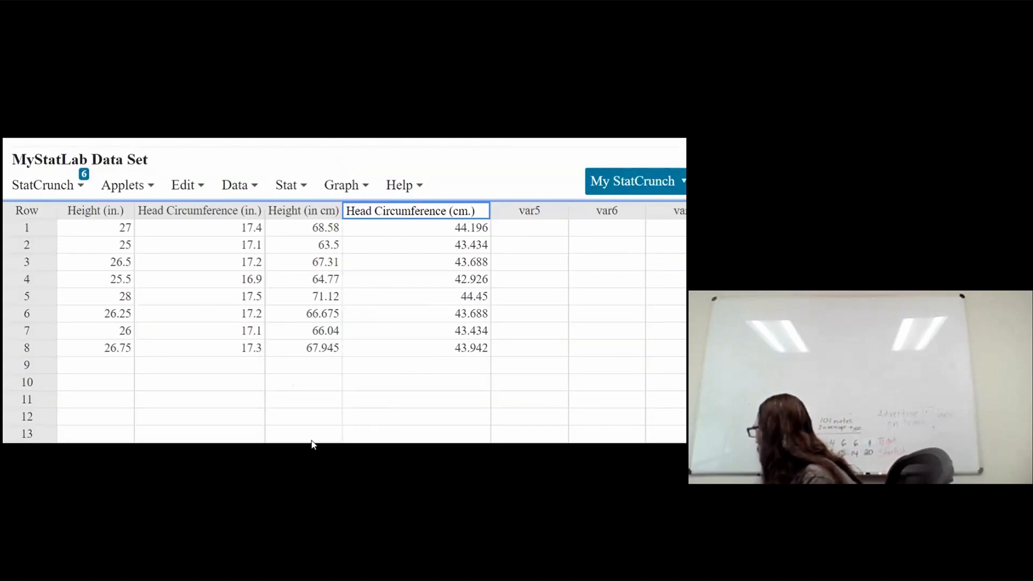
click(602, 352)
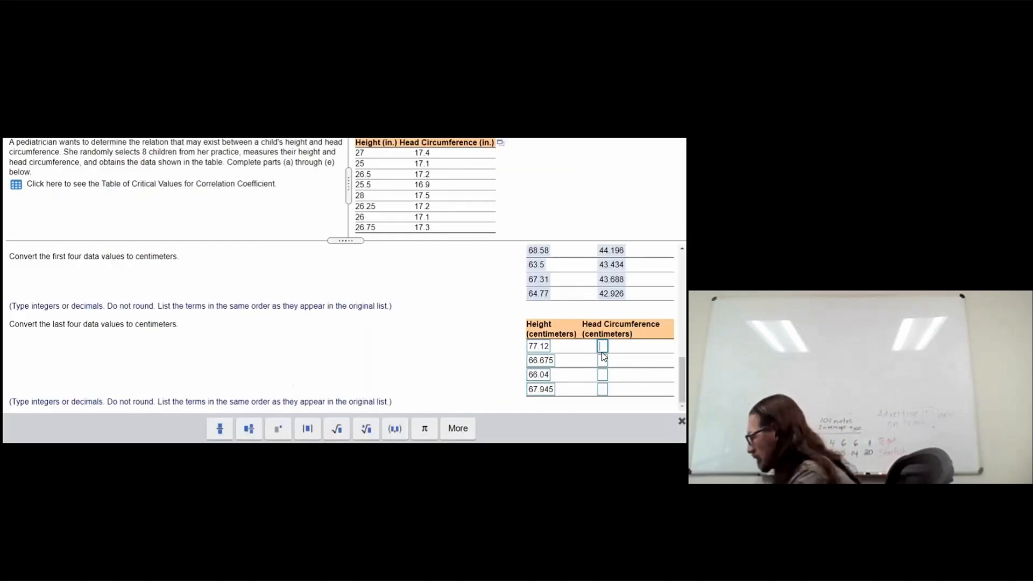
text(44)
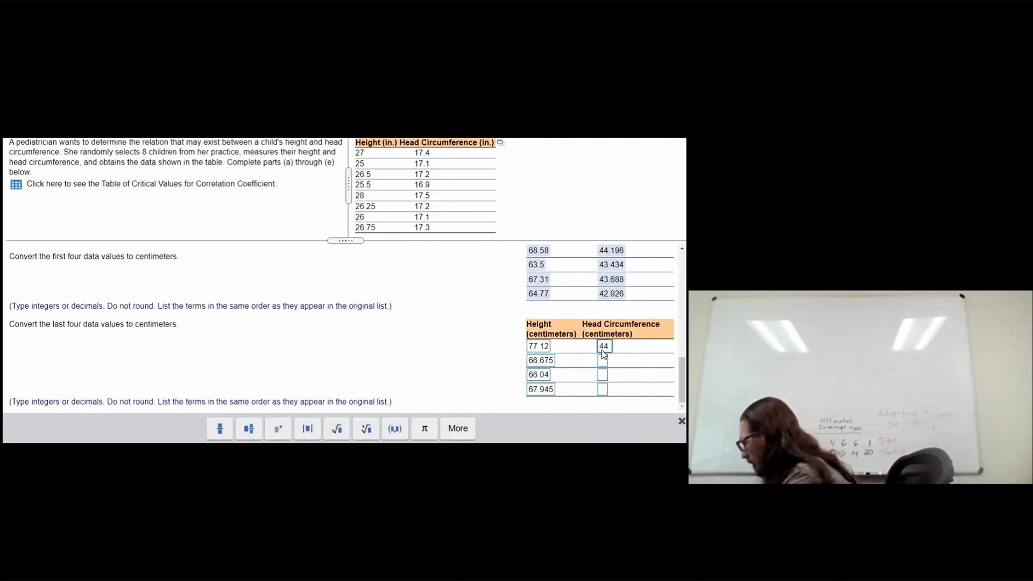
text(.45)
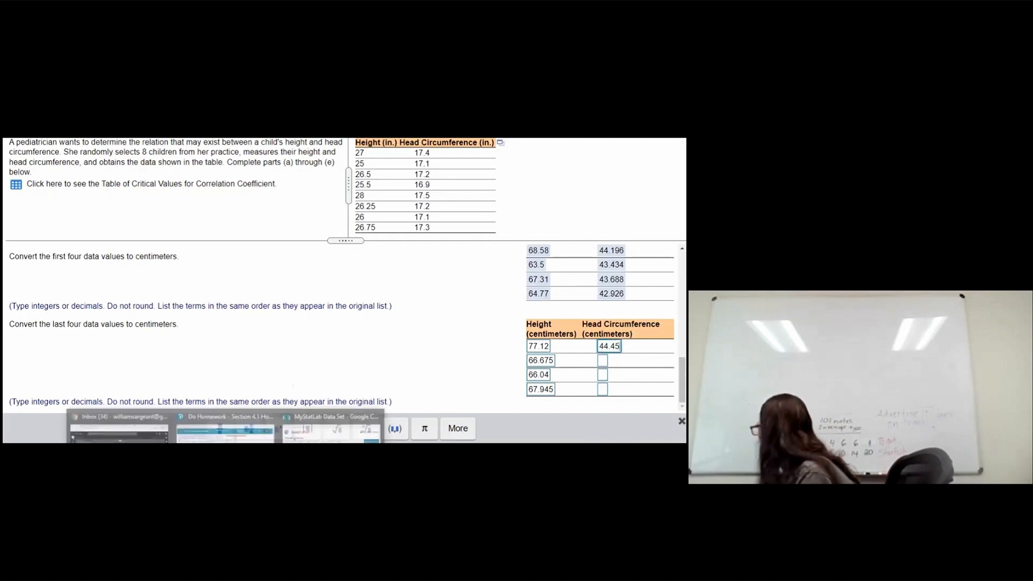
click(602, 361)
text(43)
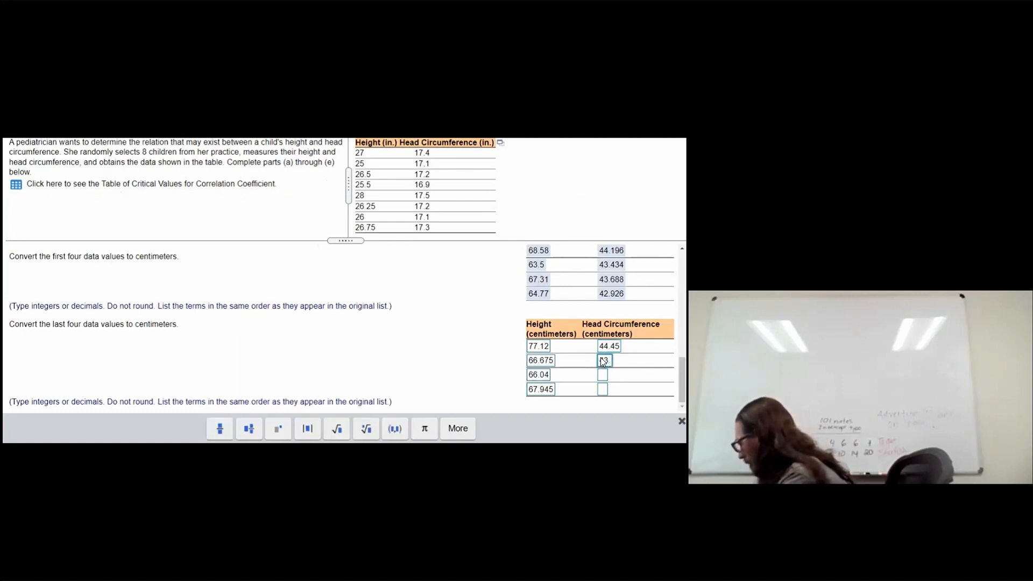
text(.688)
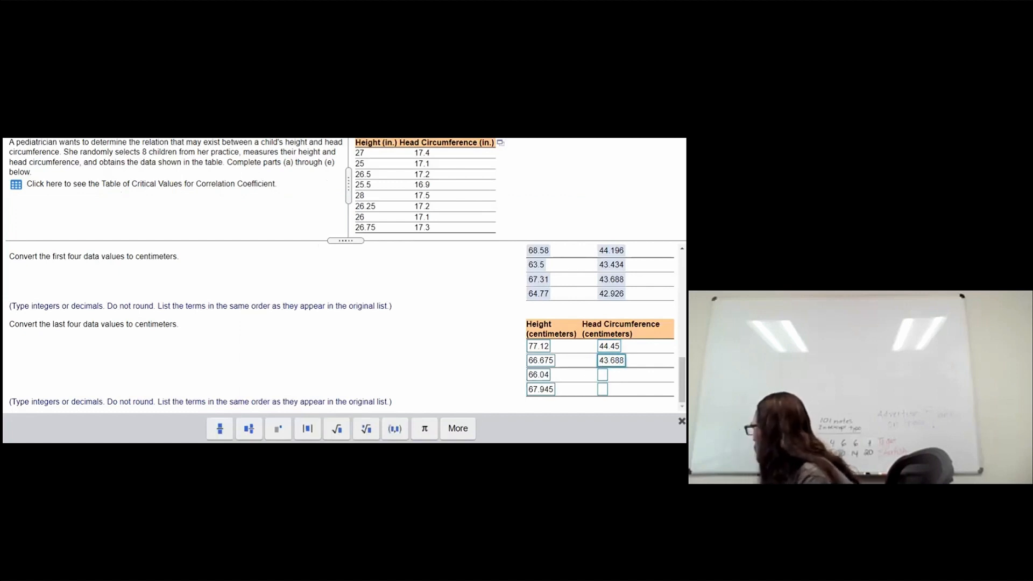
Step: Enter 43.434 and 43.942 for the last two head circumferences and submit the answer
mouse_move(258, 446)
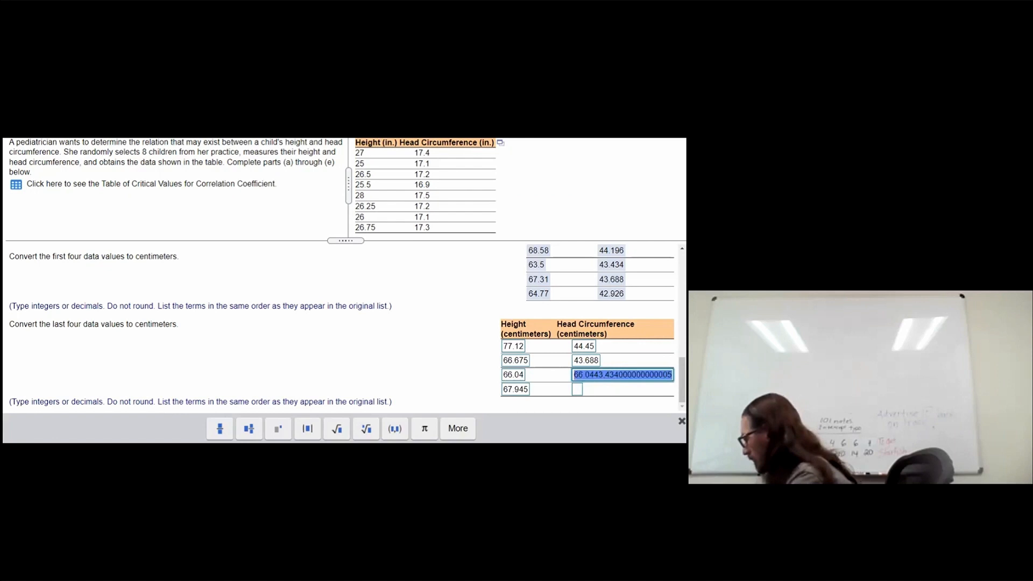
text(43)
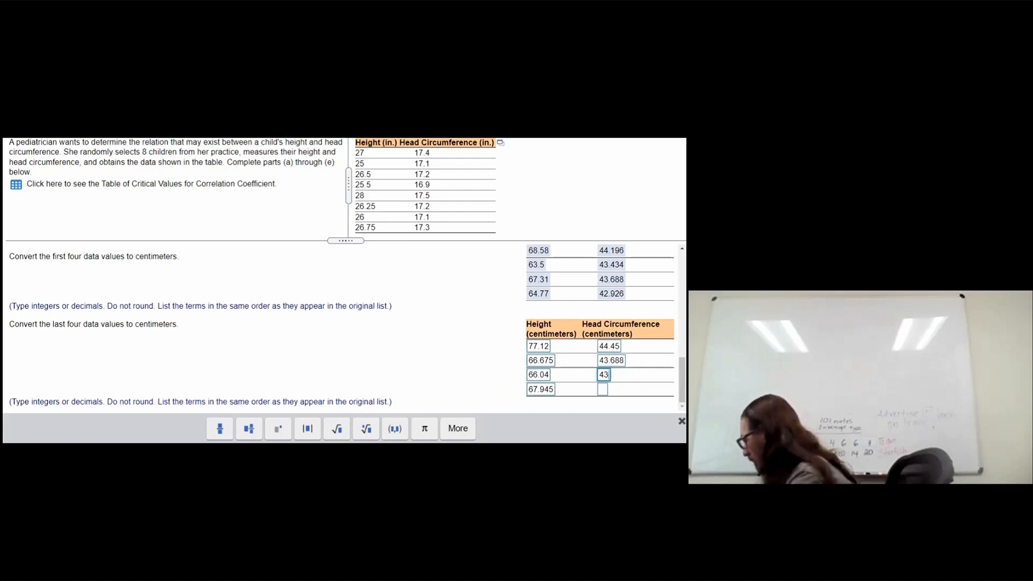
text(.434)
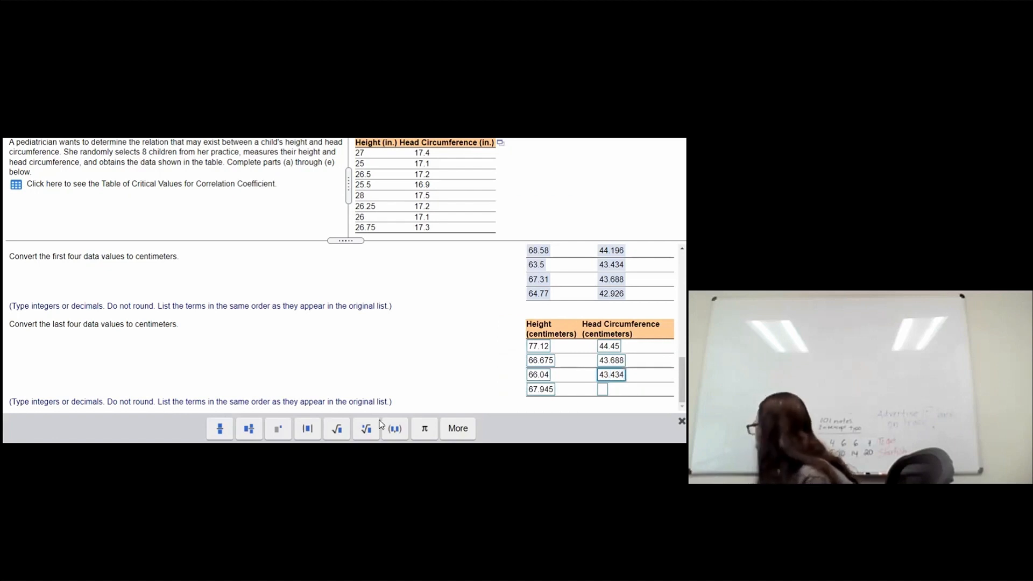
click(604, 390)
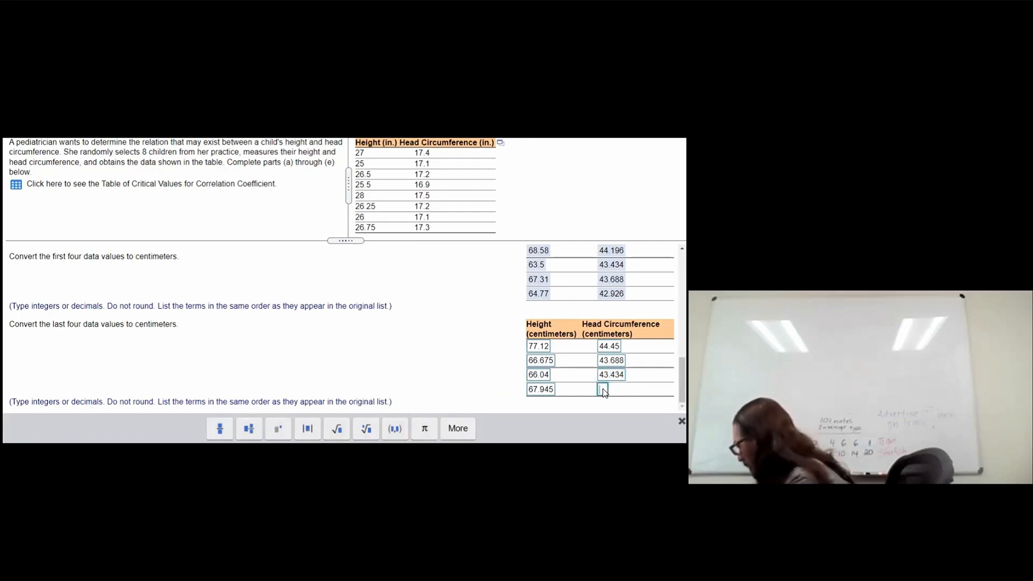
text(43.9)
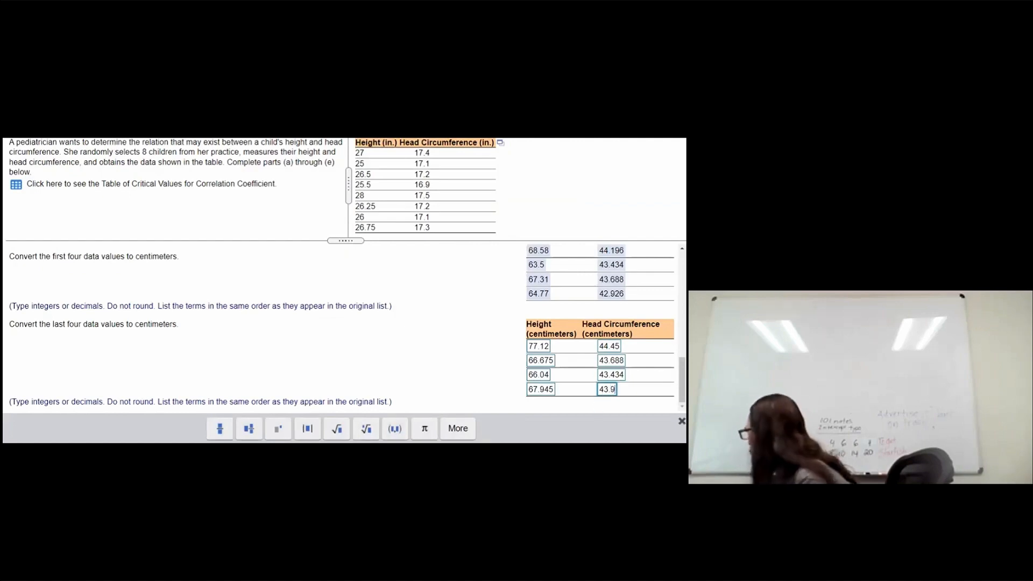
text(42)
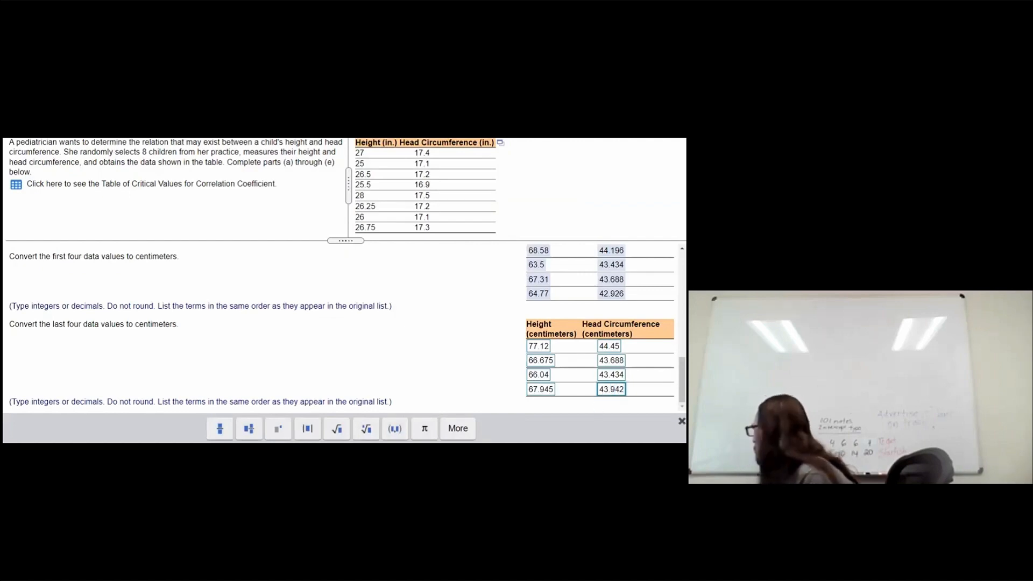
click(225, 487)
click(332, 451)
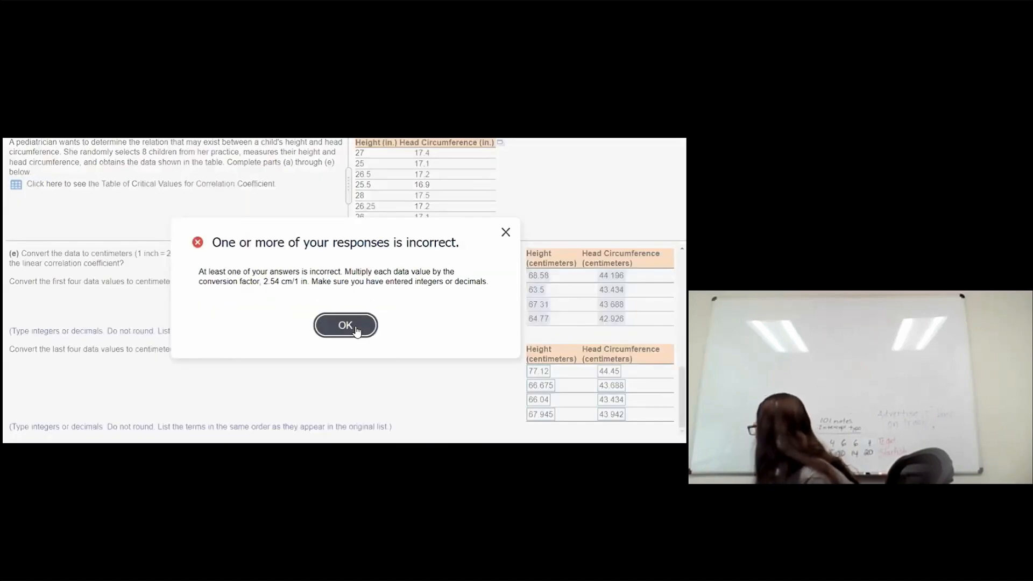
click(356, 327)
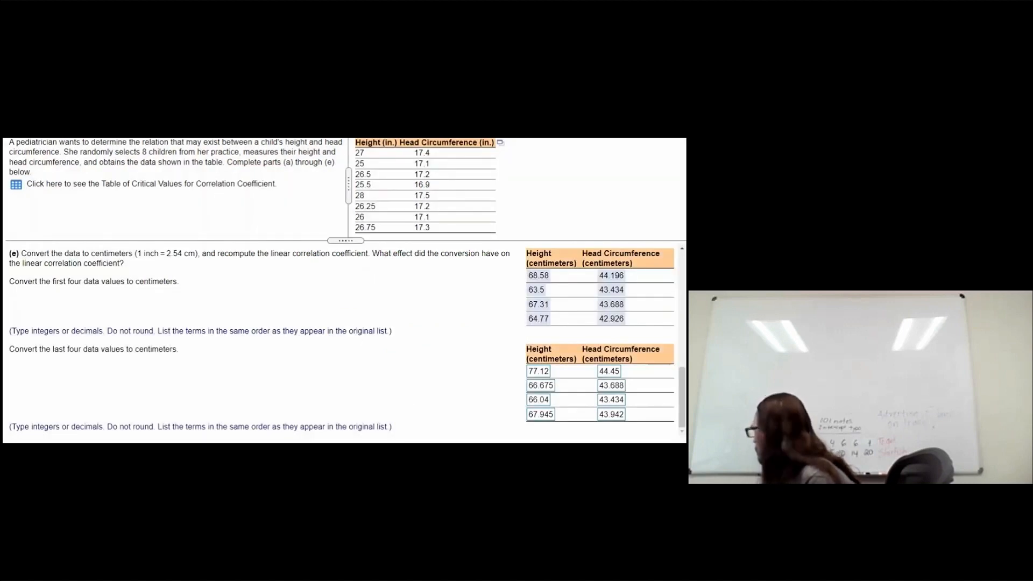
Step: Compare with the StatCrunch height column and correct the fifth height to 71.12
mouse_move(226, 487)
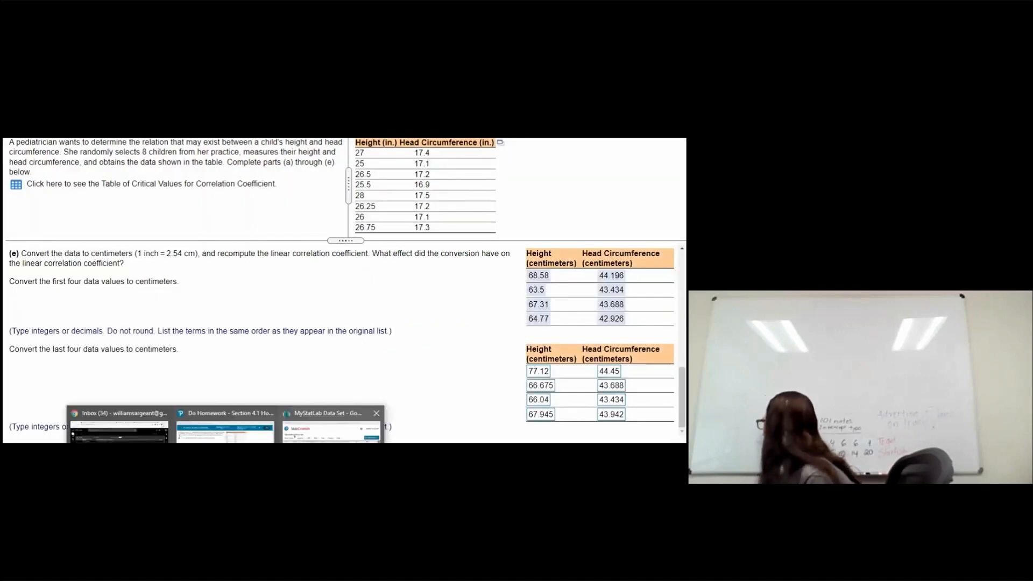
click(332, 451)
drag(409, 70, 388, 131)
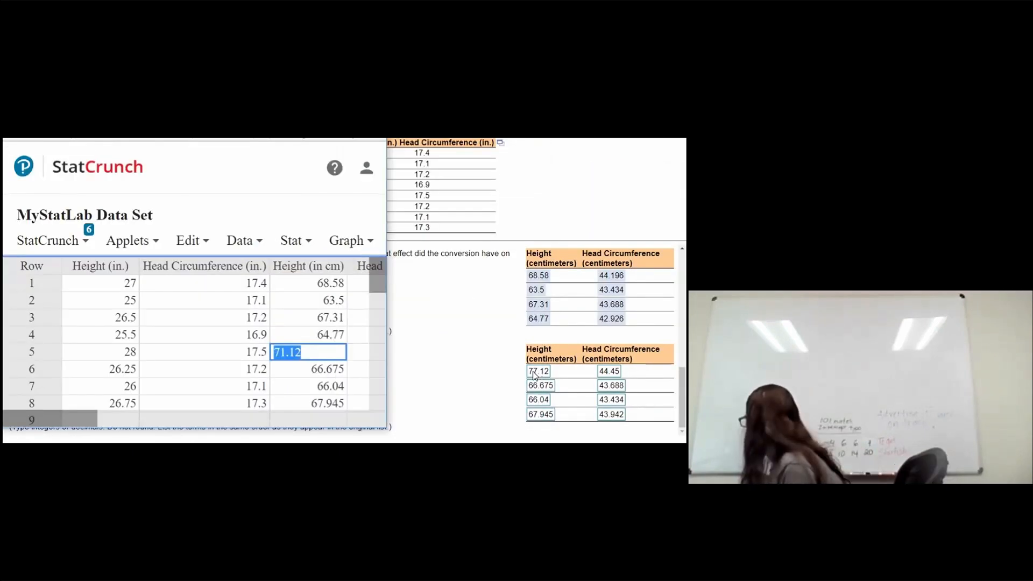
click(536, 372)
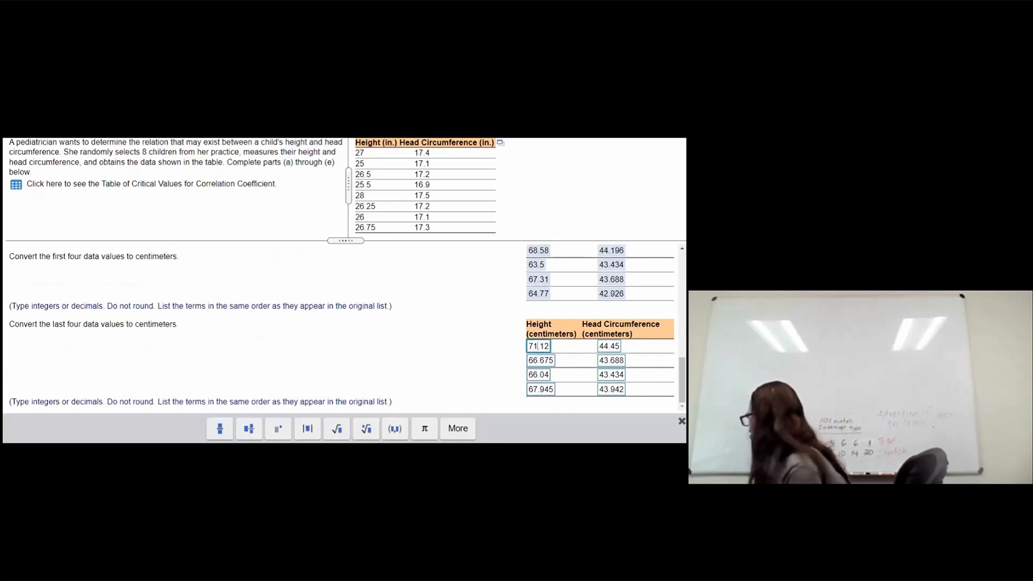
Step: Check the head circumference values against the StatCrunch data and resubmit the converted values
click(225, 477)
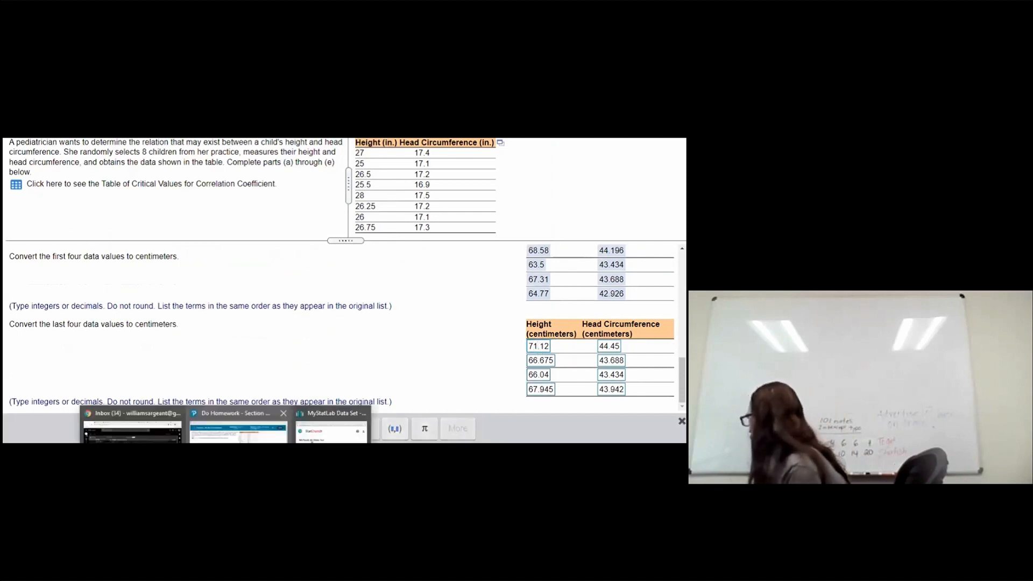
click(302, 437)
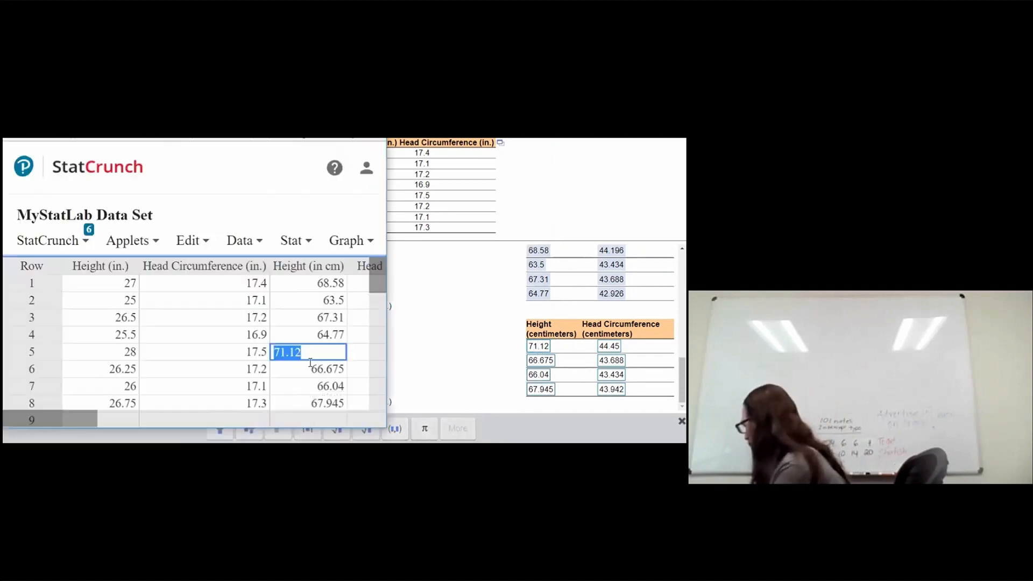
key(Tab)
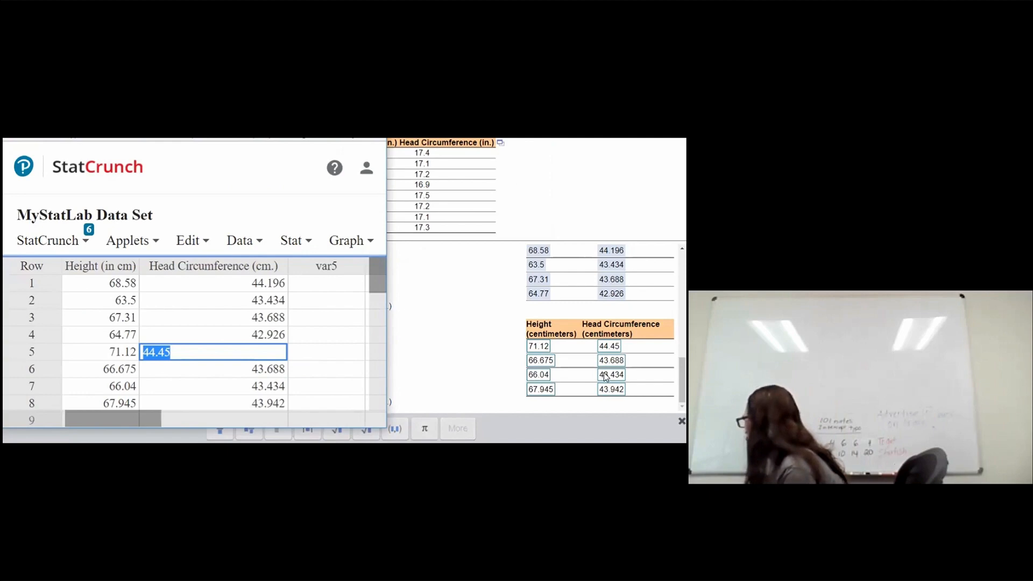
click(651, 442)
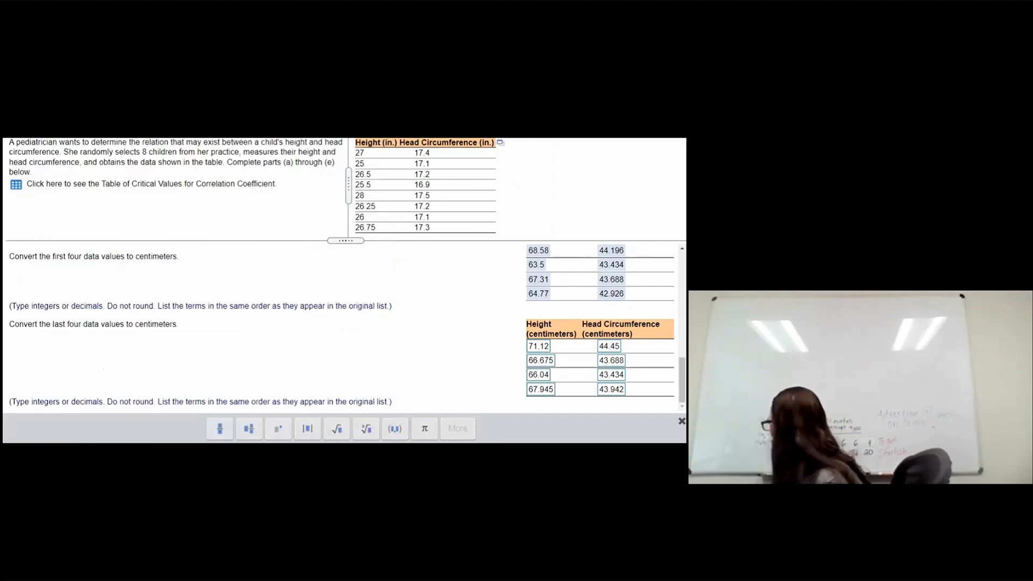
click(357, 317)
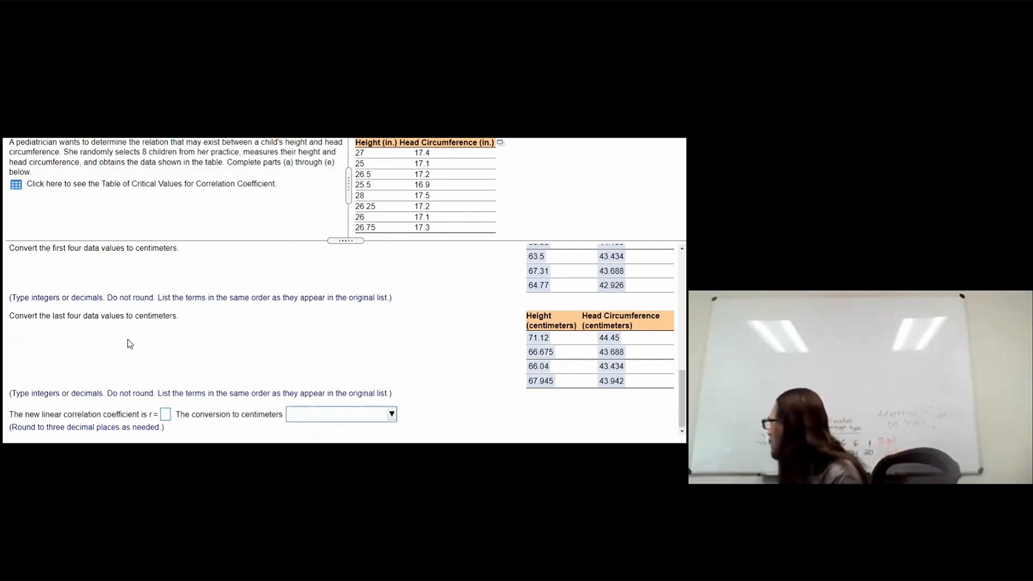
Step: Run a simple linear regression in StatCrunch with Height (in cm) as X and Head Circumference (cm.) as Y
scroll(147, 358, up, 3)
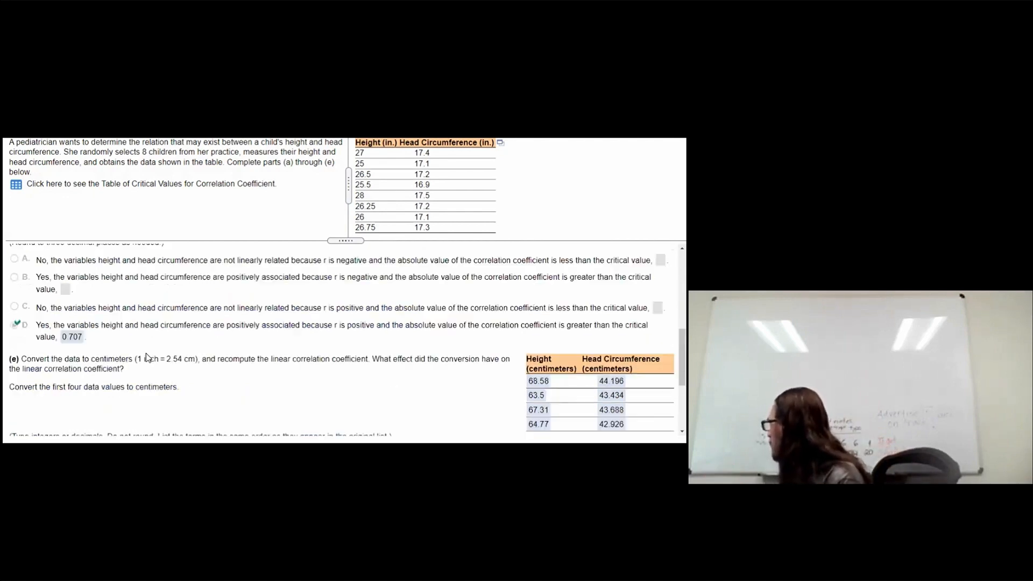
scroll(146, 357, up, 1)
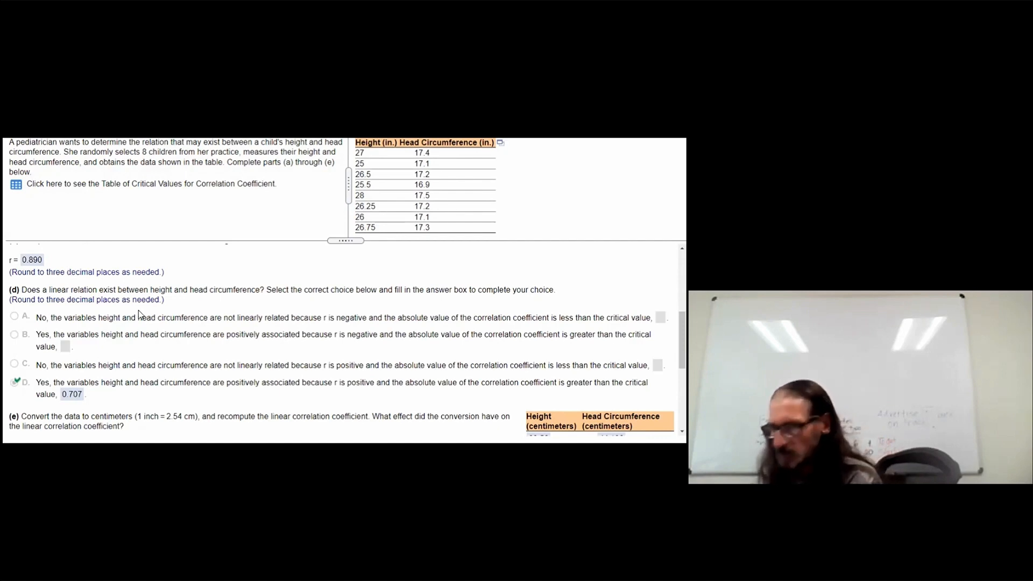
scroll(139, 311, down, 3)
scroll(140, 311, down, 1)
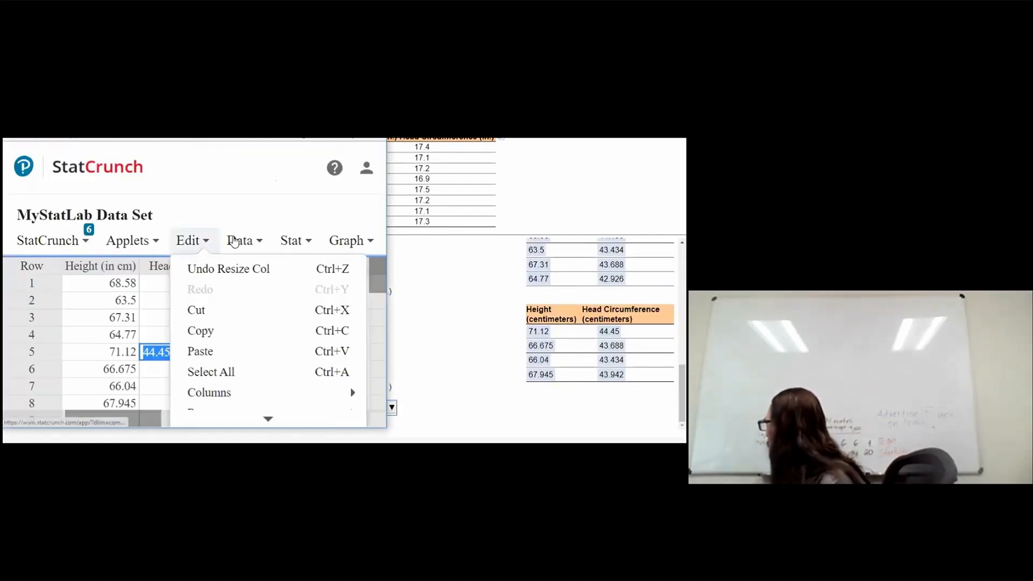
click(240, 240)
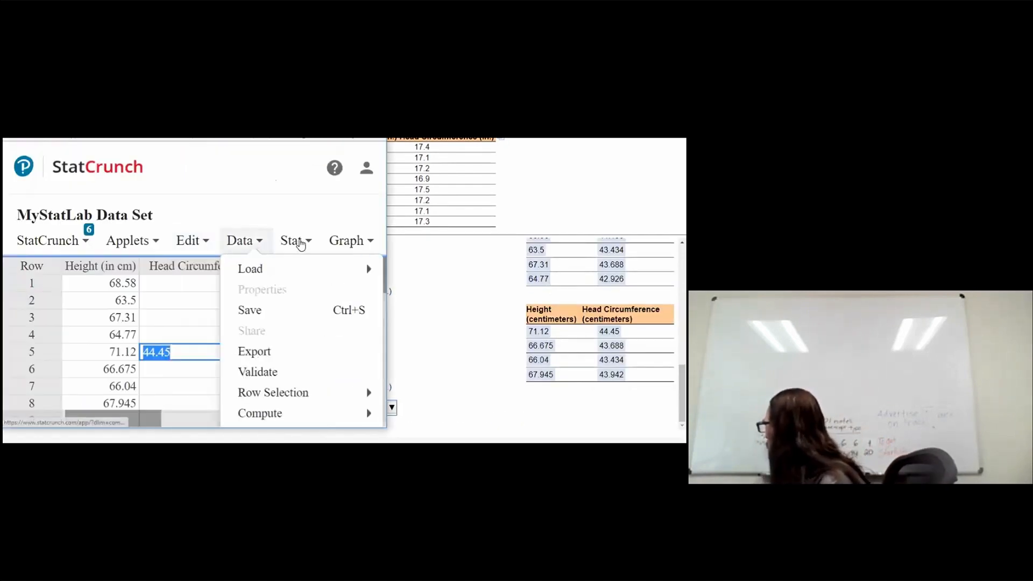
click(300, 243)
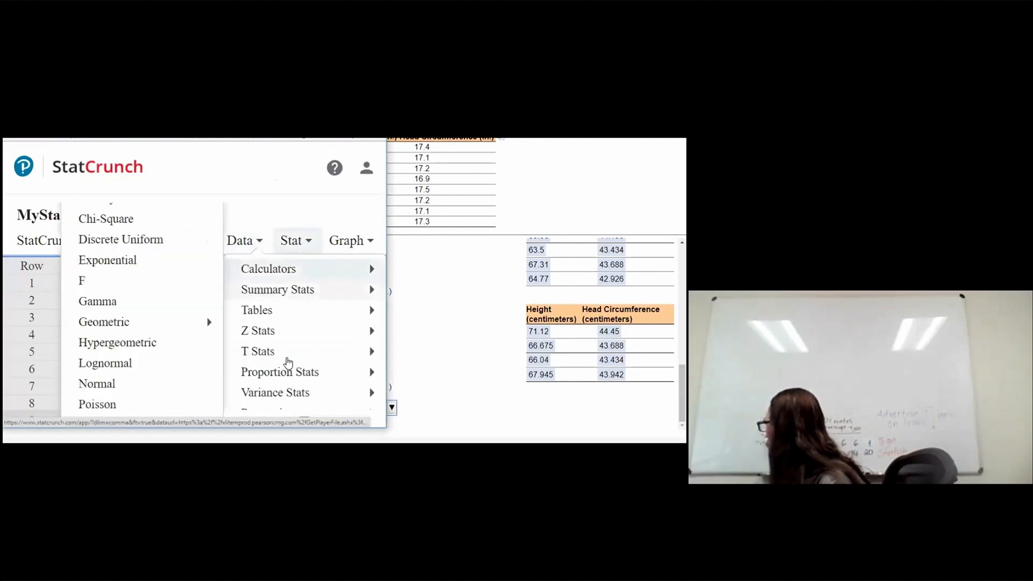
mouse_move(286, 411)
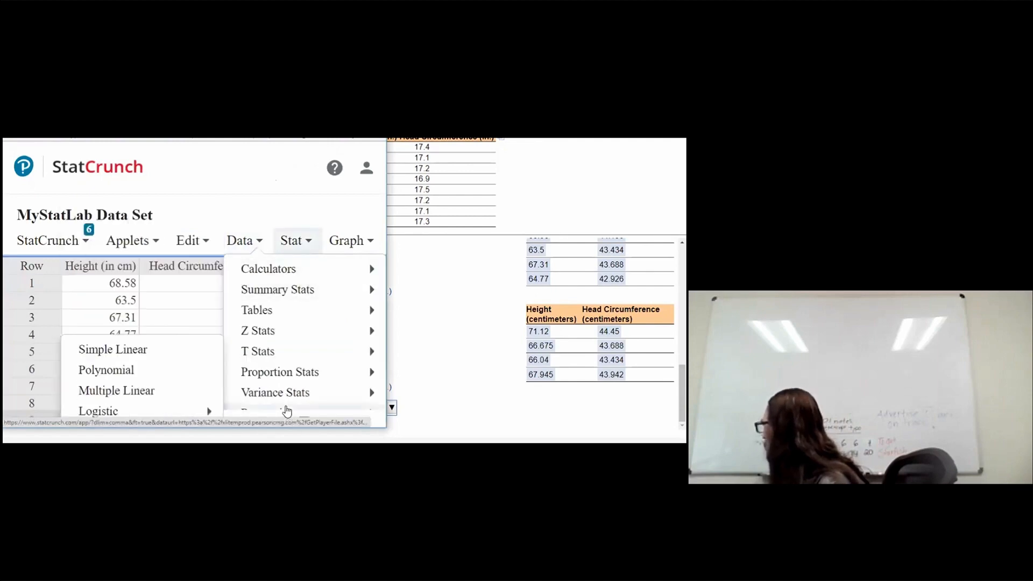
click(131, 352)
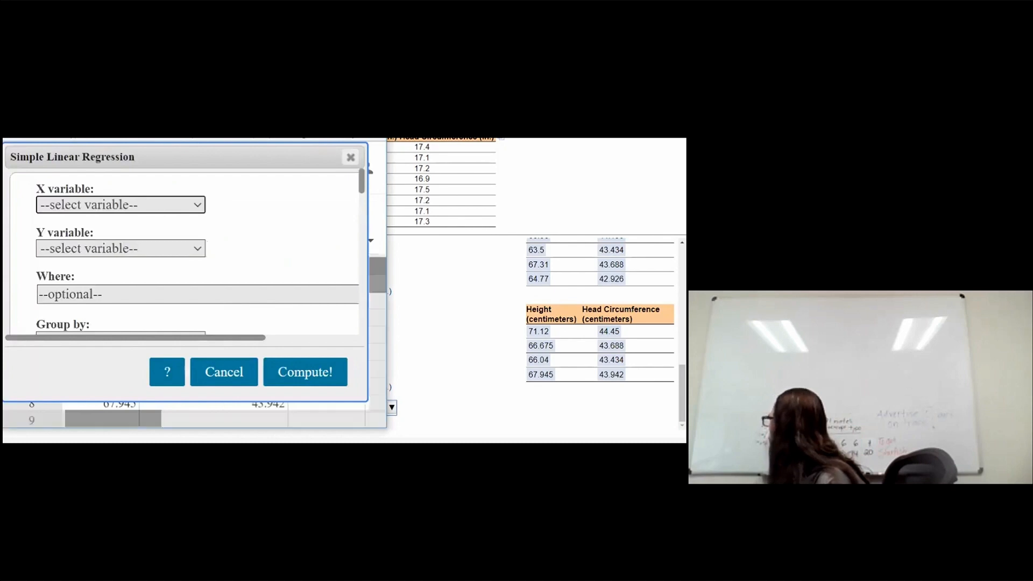
click(351, 139)
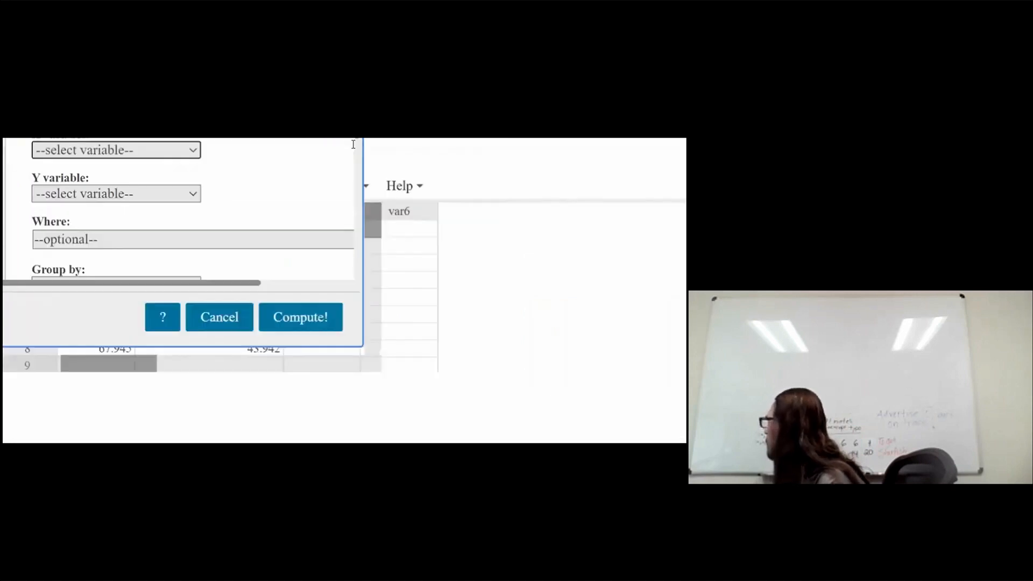
click(116, 149)
click(115, 216)
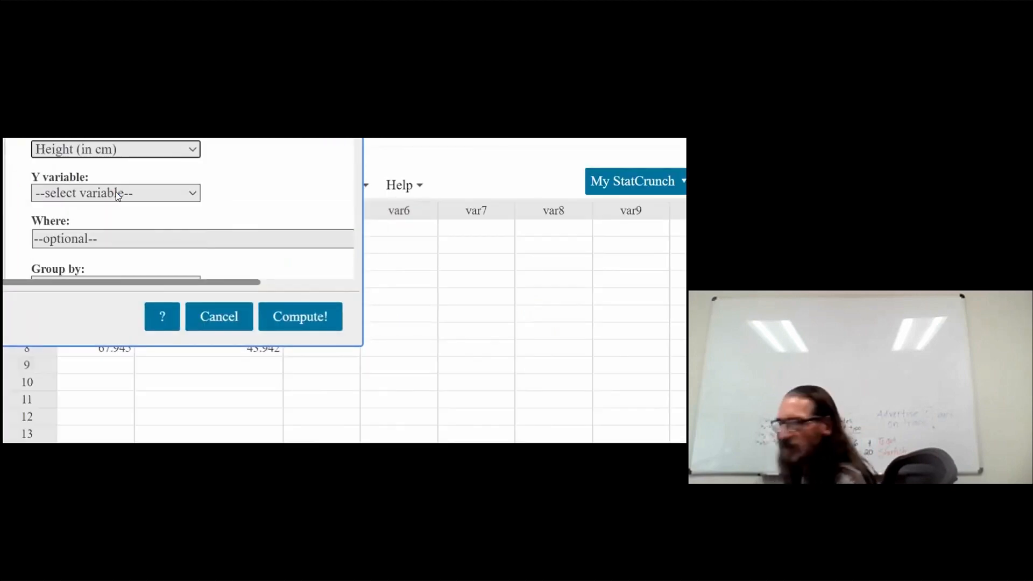
click(115, 192)
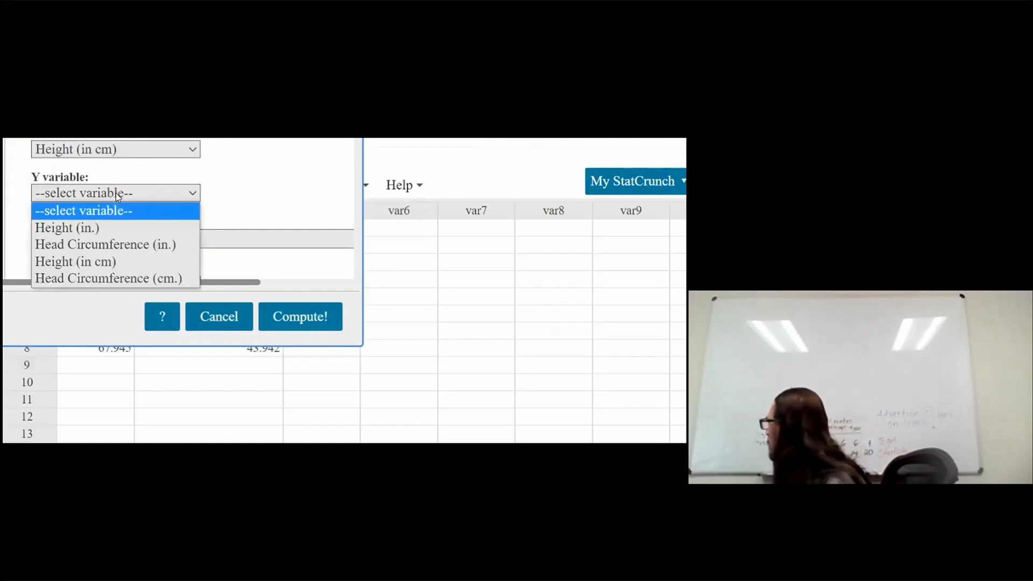
click(105, 274)
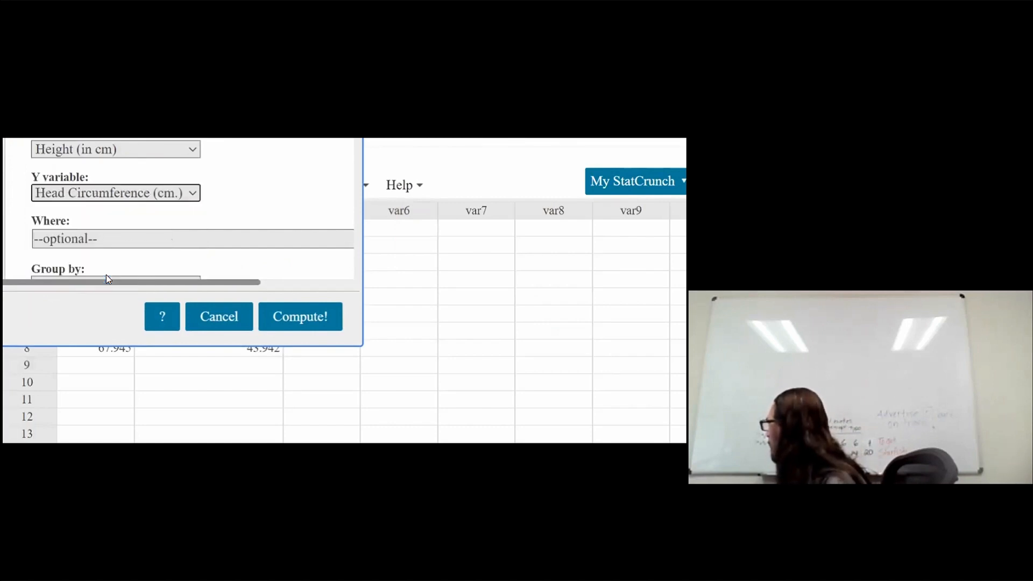
click(300, 319)
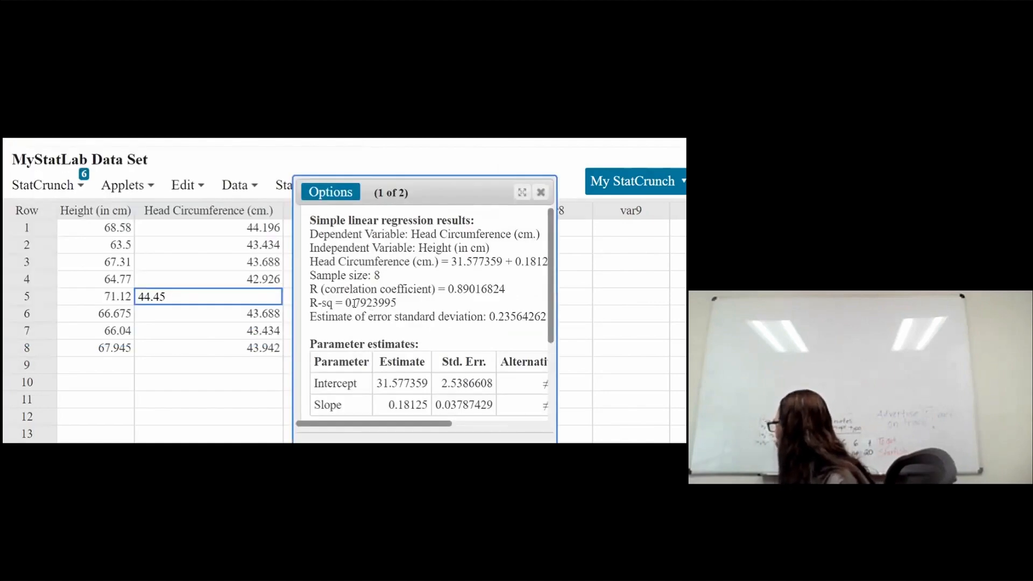
Step: Enter 0.890 as the new correlation coefficient and choose that the conversion had no effect on r
drag(449, 291, 493, 293)
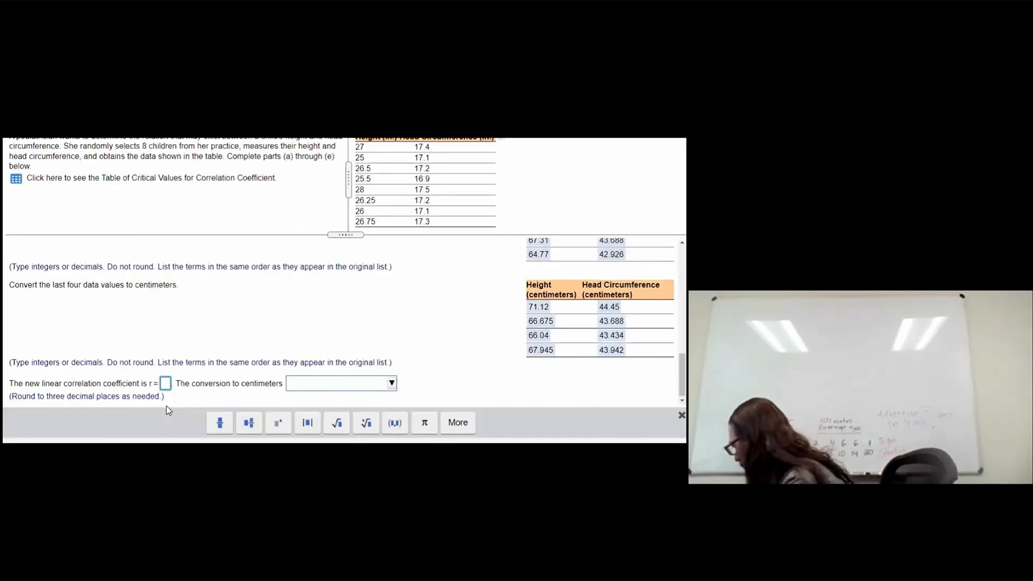
text(0.)
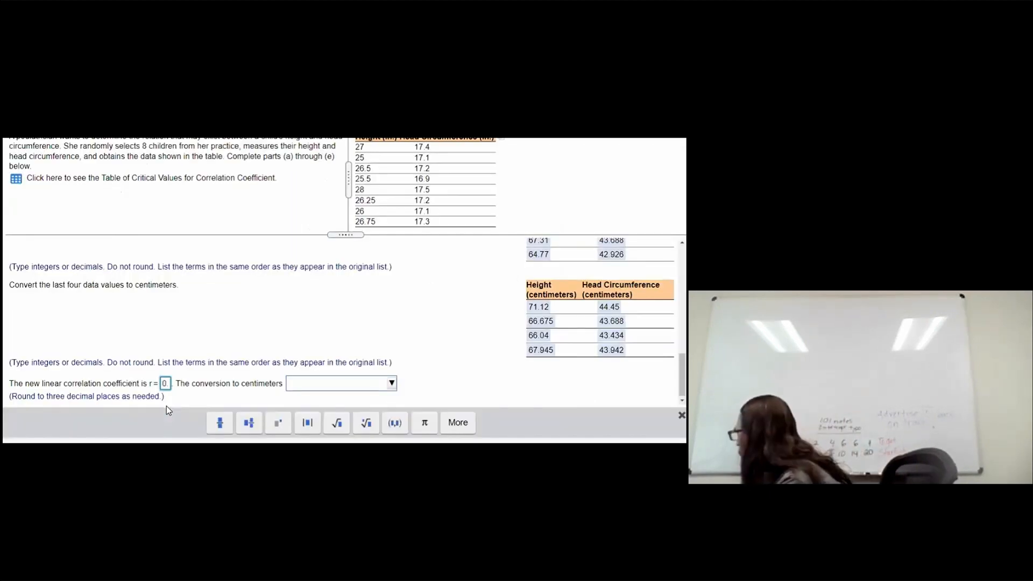
text(9)
key(BackSpace)
text(890)
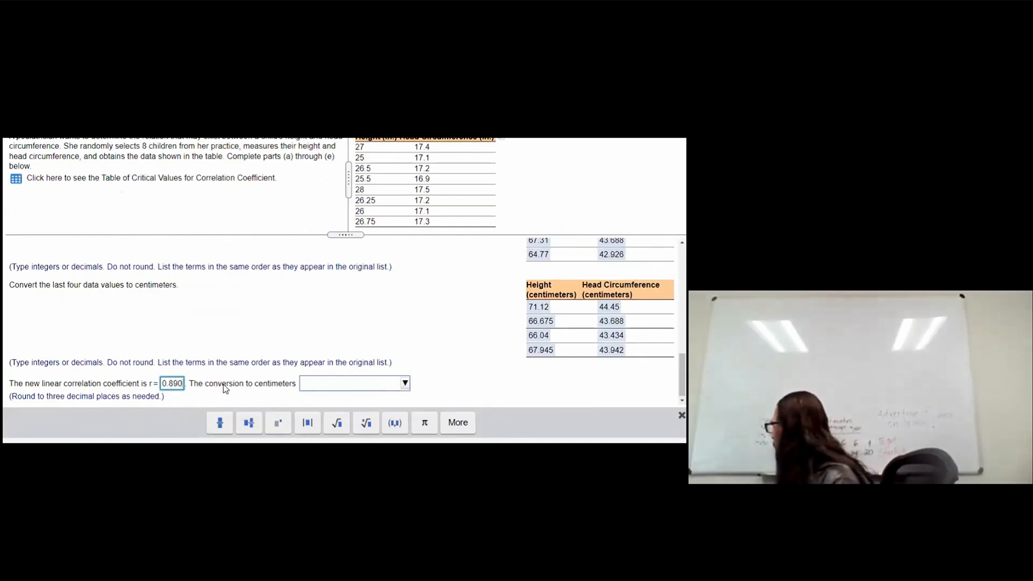
click(332, 386)
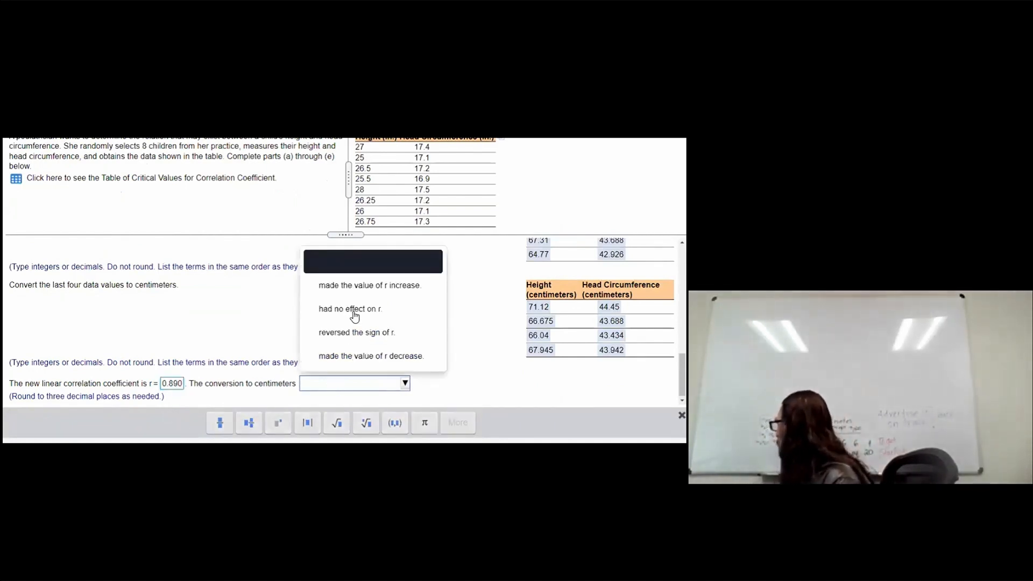
key(Return)
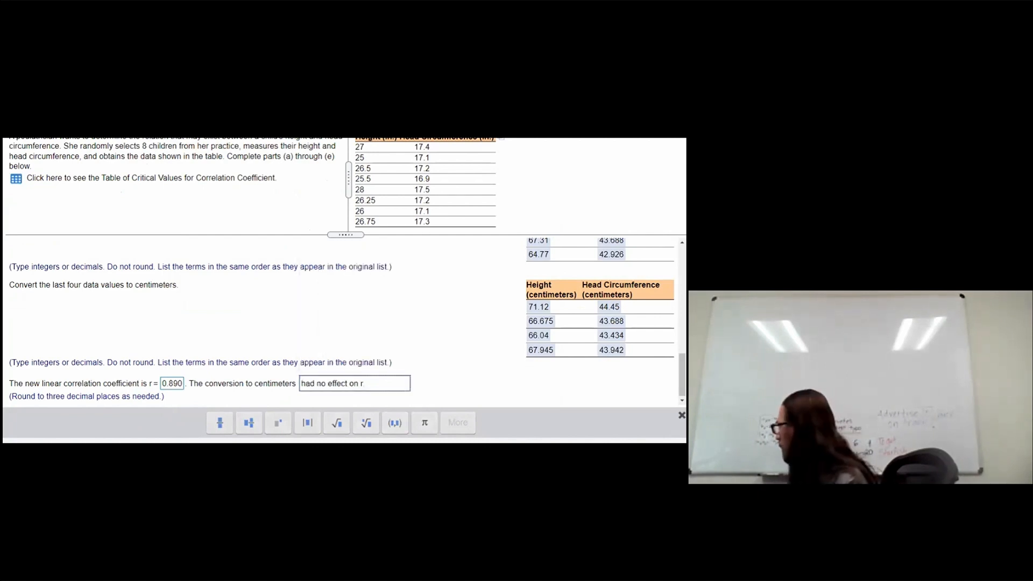